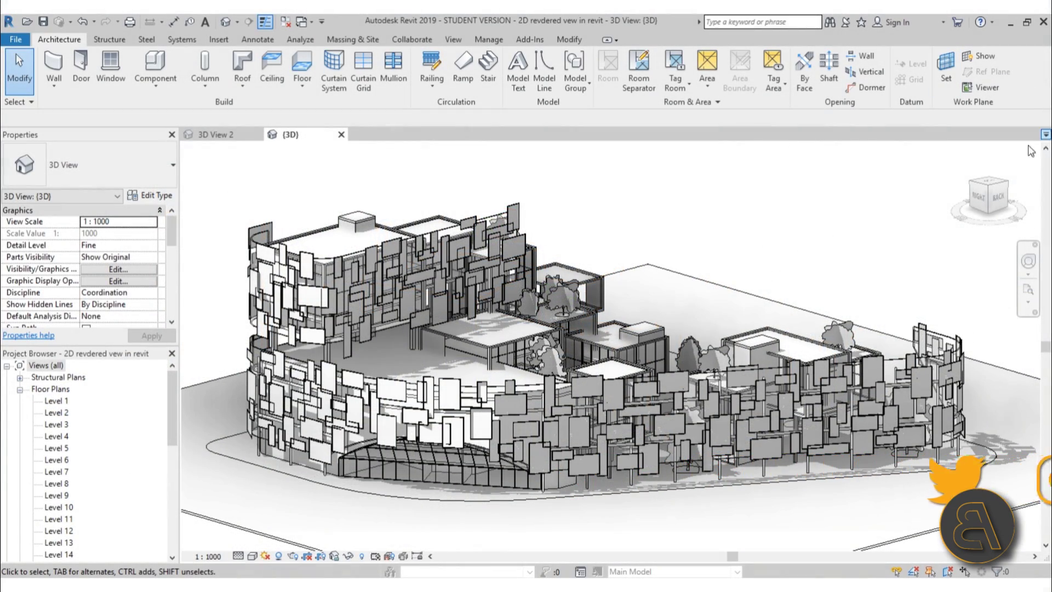
pyautogui.moveTo(684, 295)
pyautogui.mouseDown(button='middle')
pyautogui.moveTo(658, 286)
pyautogui.moveTo(663, 276)
pyautogui.moveTo(582, 298)
pyautogui.moveTo(590, 307)
pyautogui.mouseUp(button='middle')
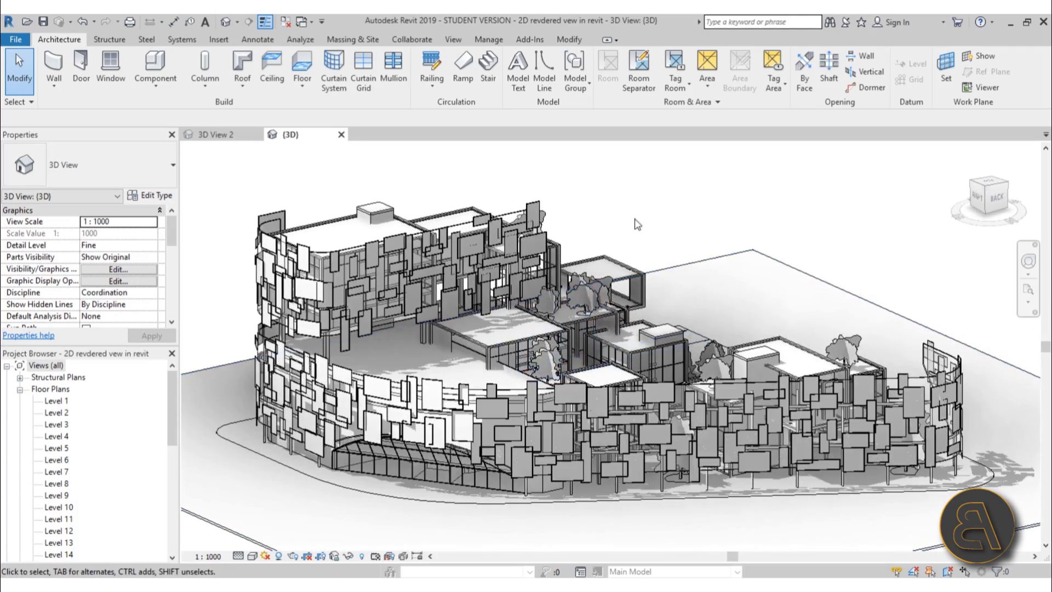
pyautogui.moveTo(608, 200)
pyautogui.keyDown('shift'); pyautogui.mouseDown(button='middle')
pyautogui.moveTo(624, 243)
pyautogui.moveTo(713, 275)
pyautogui.moveTo(738, 242)
pyautogui.moveTo(735, 254)
pyautogui.moveTo(657, 285)
pyautogui.moveTo(390, 270)
pyautogui.moveTo(364, 256)
pyautogui.moveTo(395, 293)
pyautogui.moveTo(615, 355)
pyautogui.mouseUp(button='middle'); pyautogui.keyUp('shift')
pyautogui.scroll(-1, 364, 256)
pyautogui.keyDown('shift'); pyautogui.moveTo(285, 286); pyautogui.dragTo(690, 264, button='middle'); pyautogui.keyUp('shift')
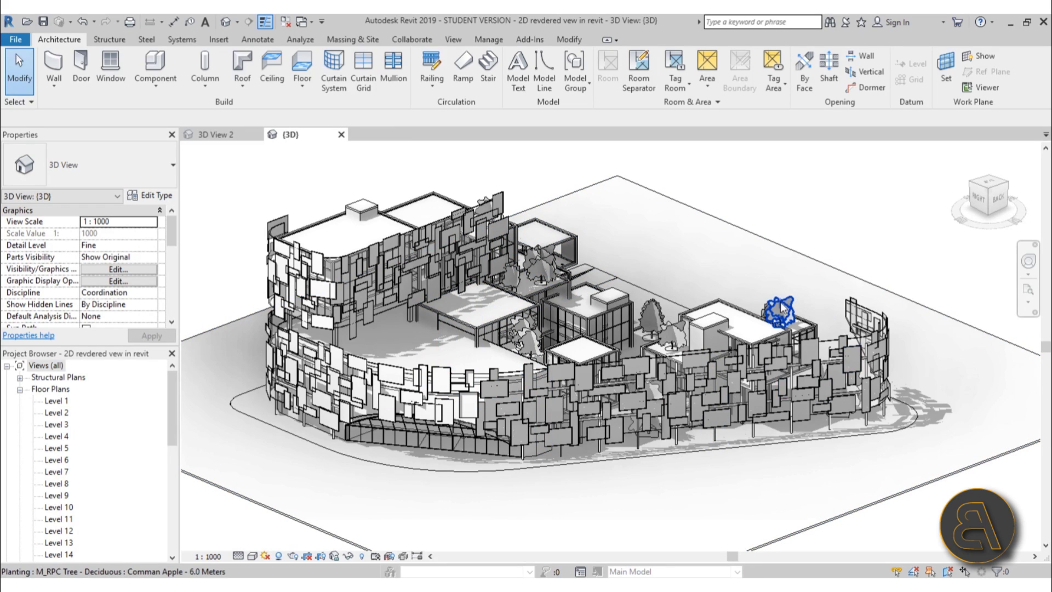
pyautogui.keyDown('shift'); pyautogui.moveTo(656, 264); pyautogui.dragTo(660, 253, button='middle'); pyautogui.keyUp('shift')
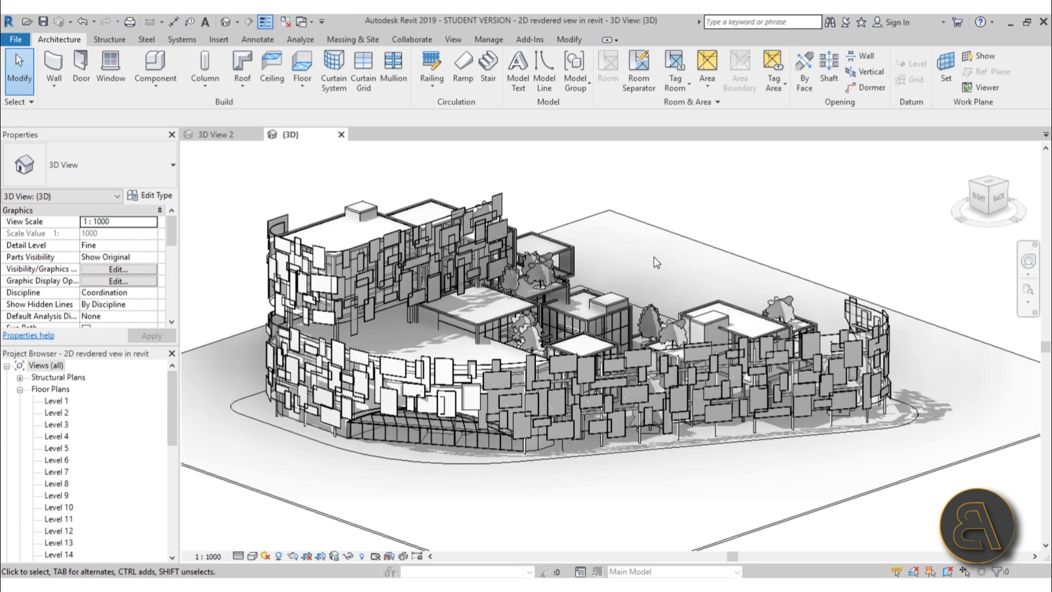
# - Open the South building elevation and frame the whole building in the view
pyautogui.moveTo(171, 398); pyautogui.dragTo(171, 470)
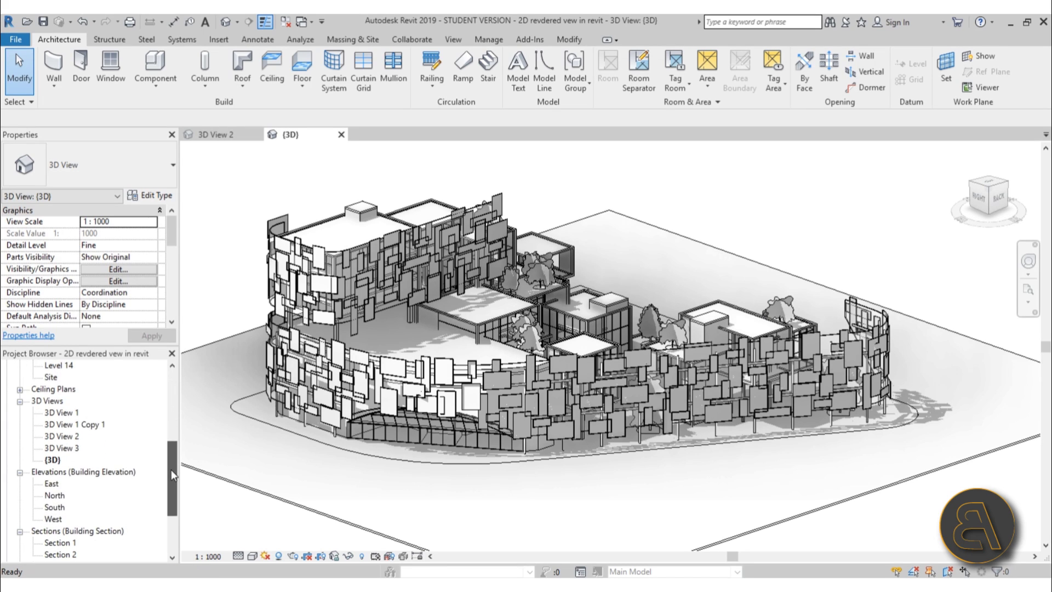
pyautogui.scroll(-1, 104, 494)
pyautogui.click(52, 498)
pyautogui.doubleClick(53, 496)
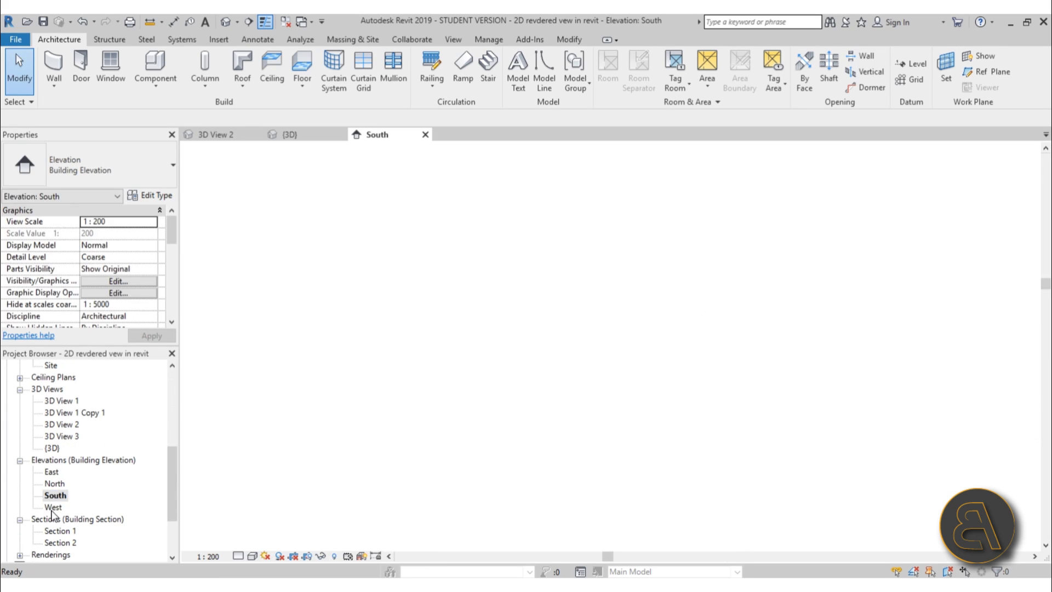
pyautogui.click(54, 508)
pyautogui.scroll(6, 597, 349)
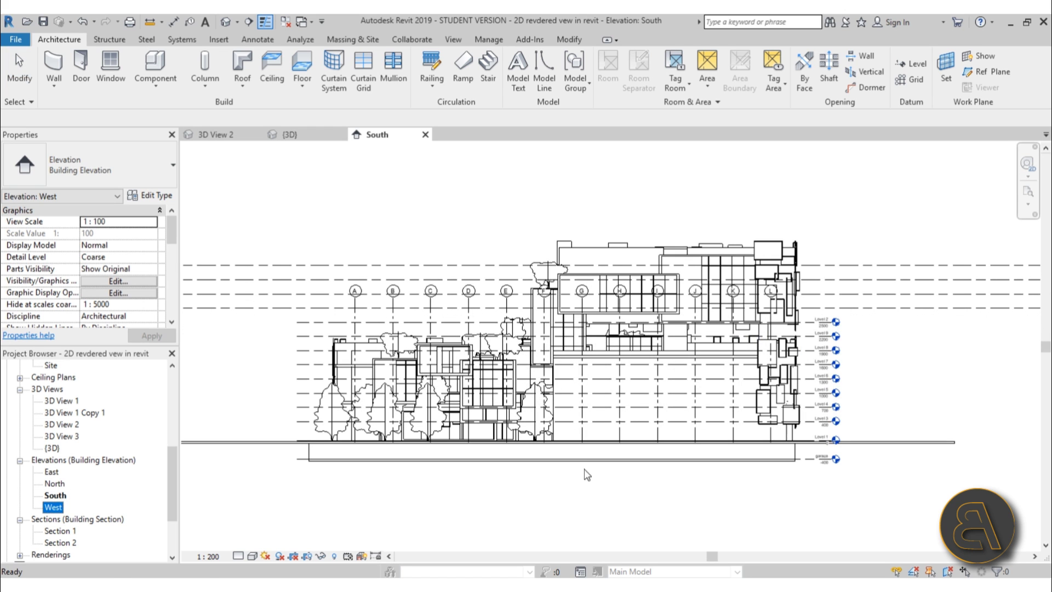
pyautogui.click(586, 503)
pyautogui.scroll(2, 554, 353)
pyautogui.moveTo(543, 480); pyautogui.dragTo(555, 470, button='middle')
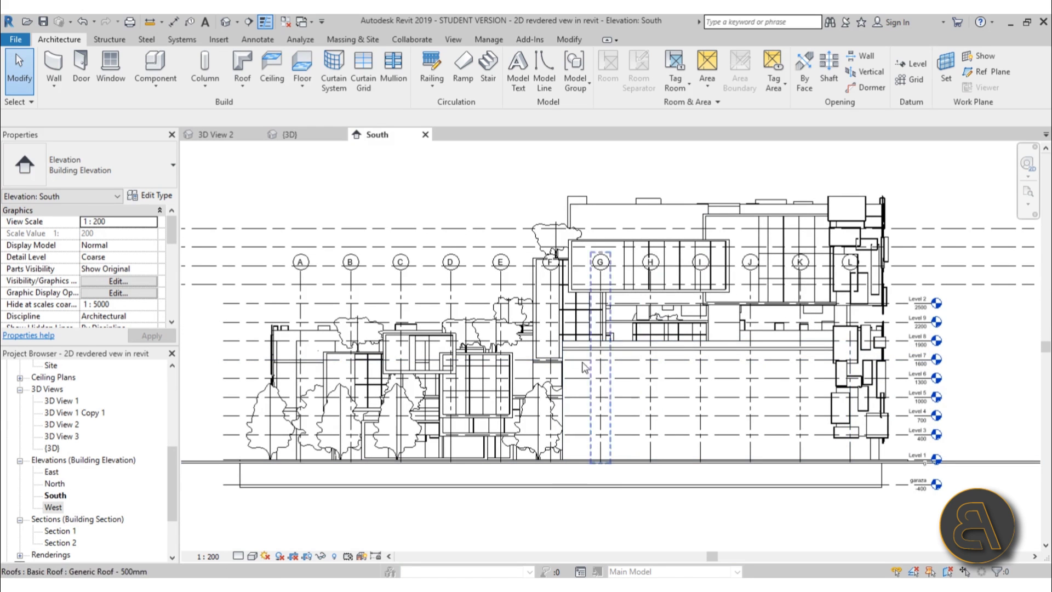
pyautogui.moveTo(581, 433); pyautogui.dragTo(582, 452, button='middle')
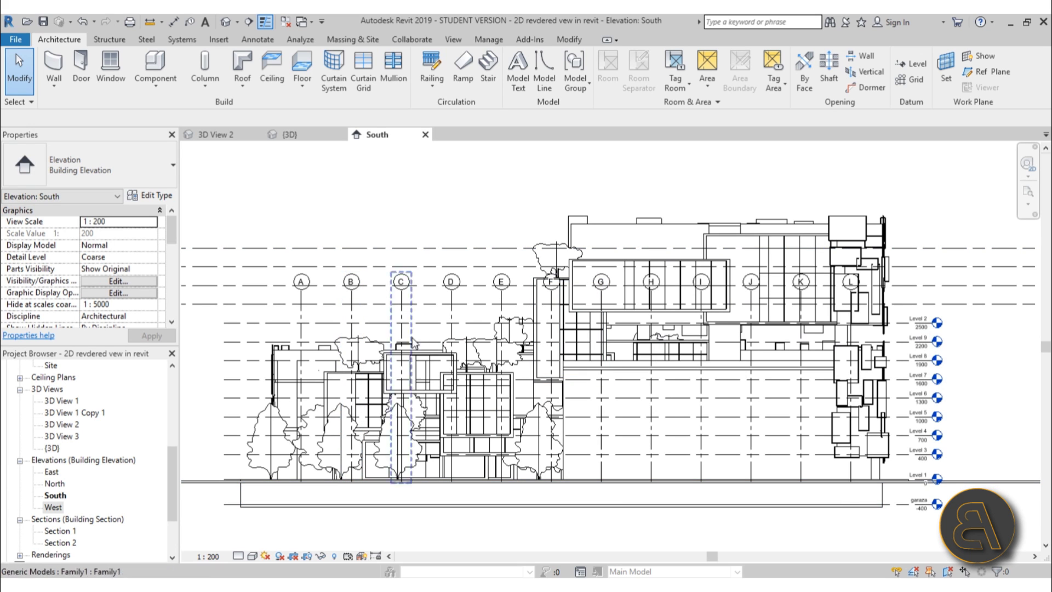
# - Hide all annotation categories in the South elevation through its visibility/graphics overrides
pyautogui.press('v')
pyautogui.press('g')
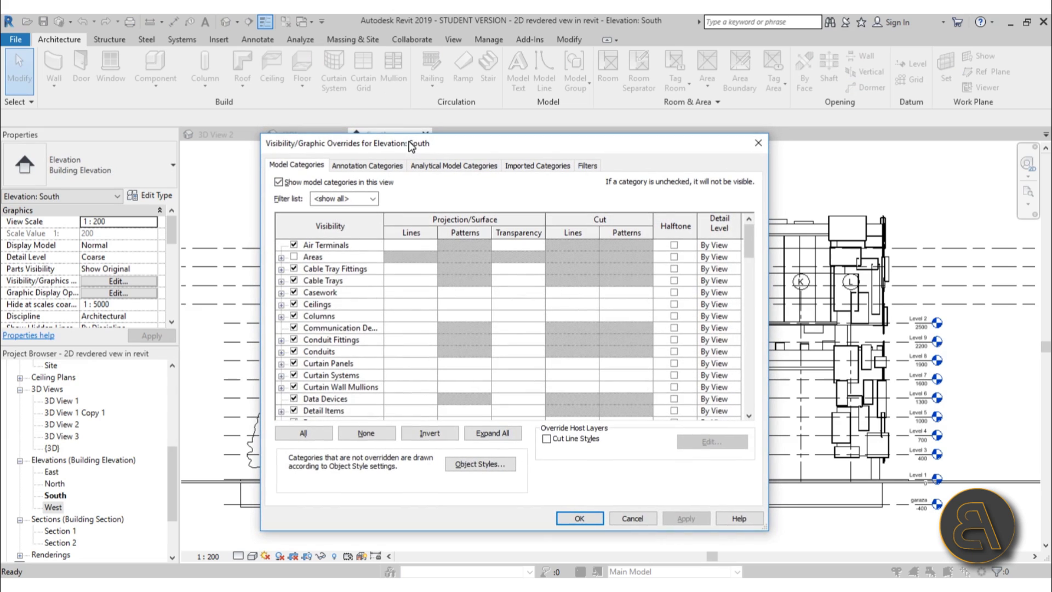
pyautogui.click(367, 164)
pyautogui.click(293, 183)
pyautogui.click(685, 522)
pyautogui.click(582, 519)
pyautogui.moveTo(379, 252)
pyautogui.mouseDown(button='middle')
pyautogui.moveTo(369, 249)
pyautogui.moveTo(378, 252)
pyautogui.mouseUp(button='middle')
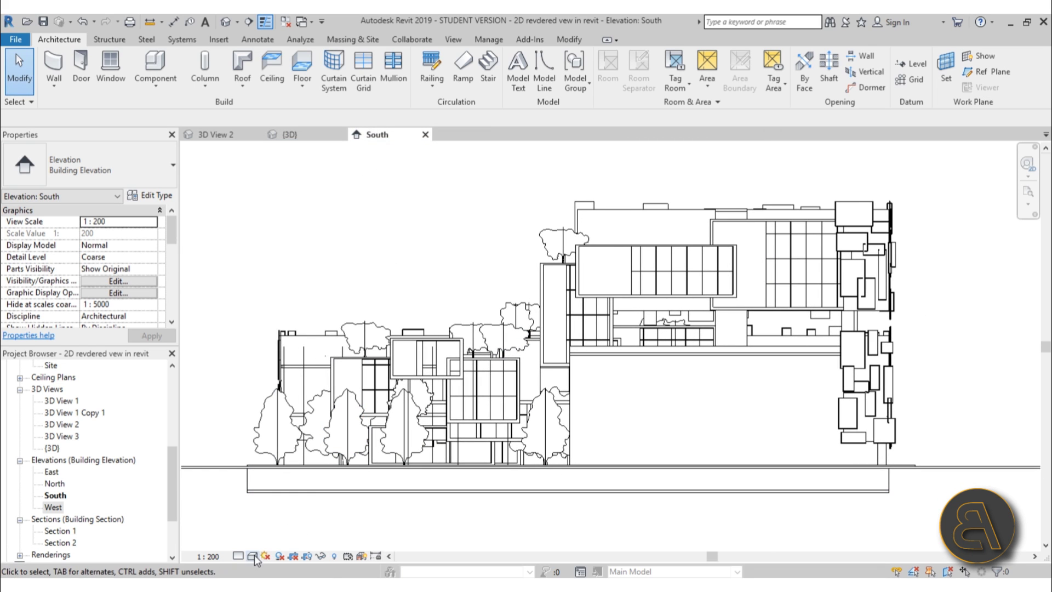
# - Turn on shadows in the South elevation and set its visual style to Shaded
pyautogui.click(280, 556)
pyautogui.scroll(2, 489, 367)
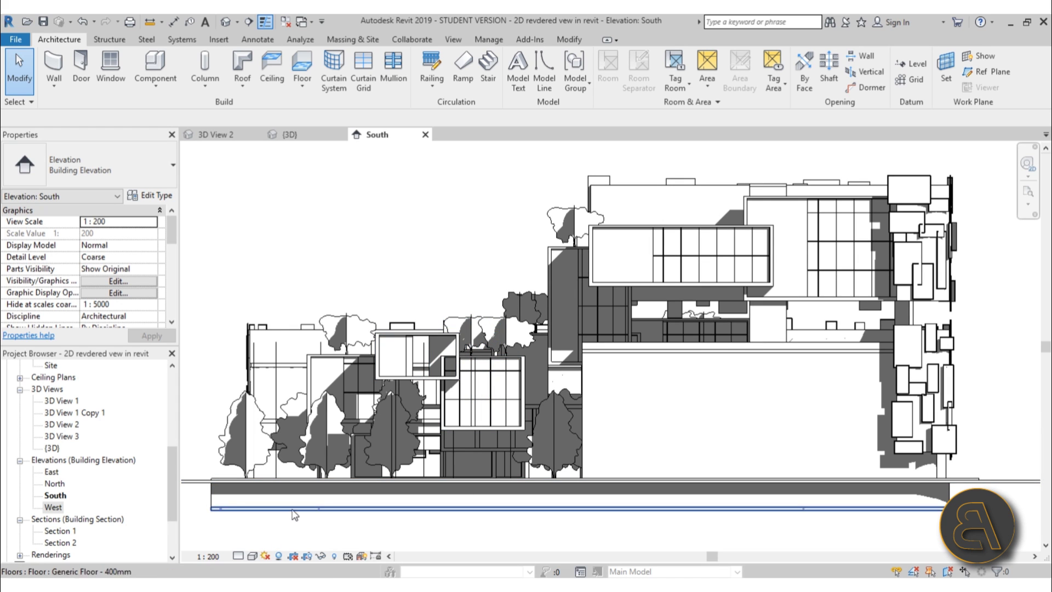
pyautogui.click(253, 556)
pyautogui.click(286, 516)
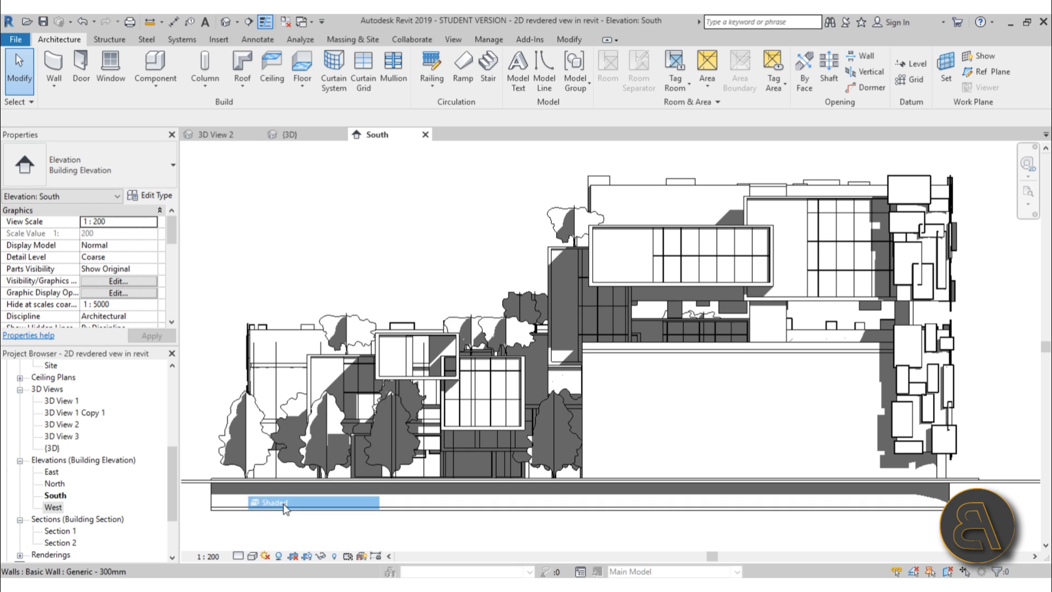
# - Try the Consistent Colors visual style on the South elevation, and set it to Realistic
pyautogui.click(252, 555)
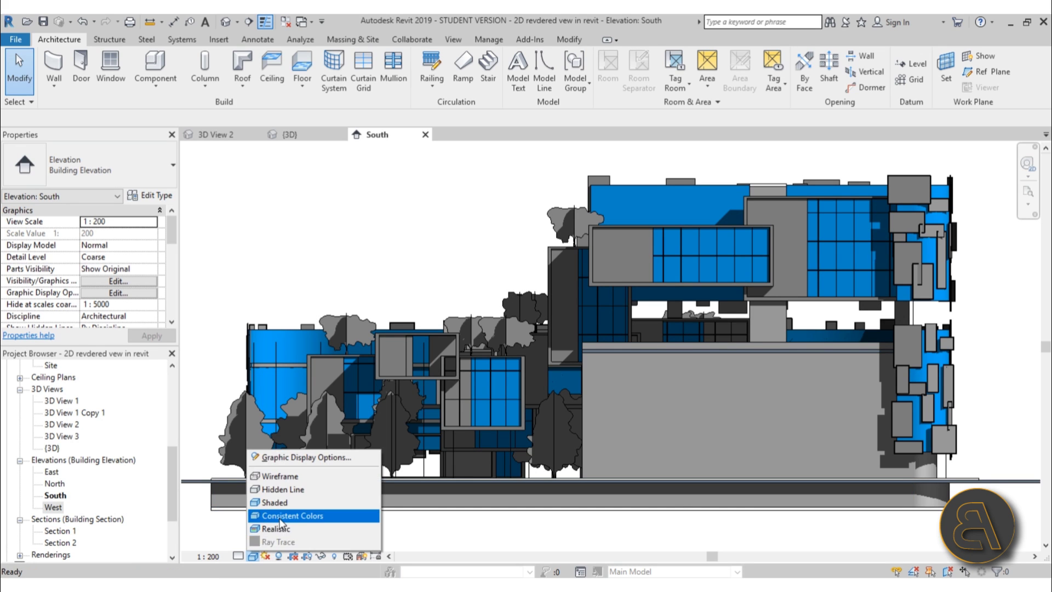
pyautogui.click(285, 513)
pyautogui.click(253, 556)
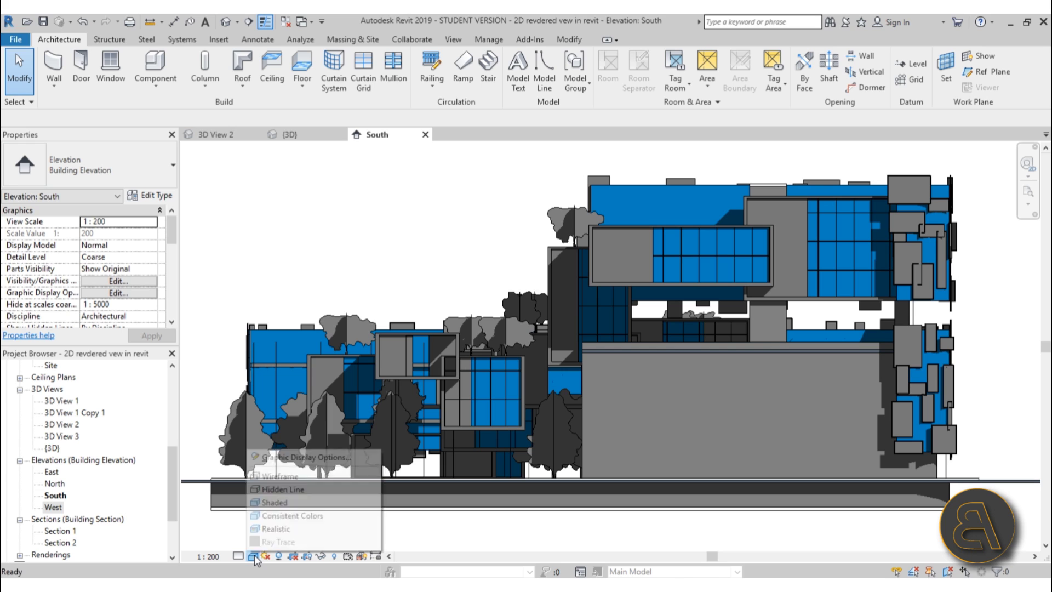
pyautogui.click(274, 529)
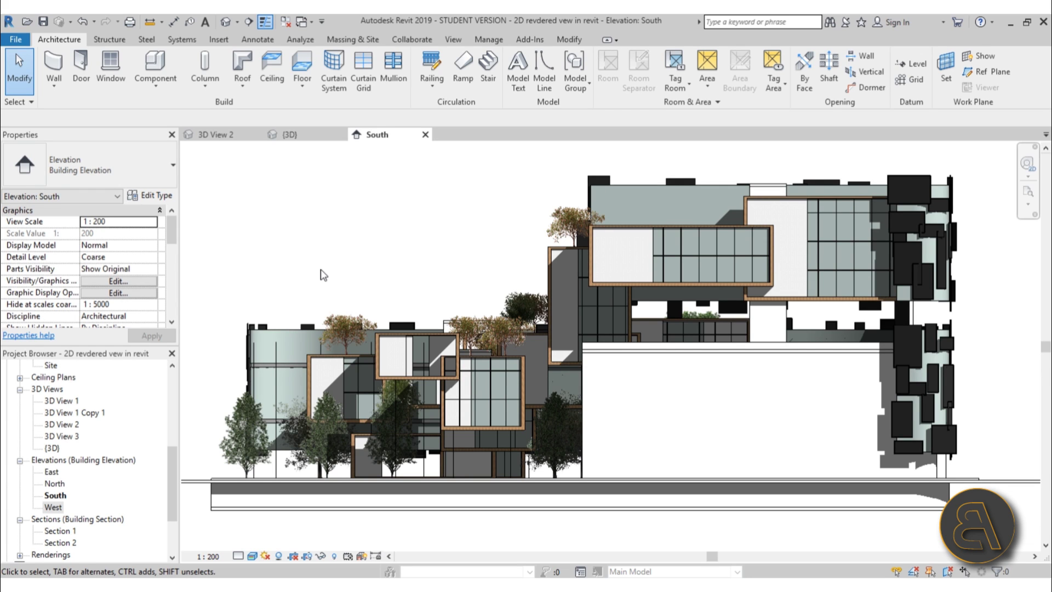
# - Examine the materials, trees and shadows of the realistic South elevation up close and as a whole
pyautogui.scroll(4, 568, 242)
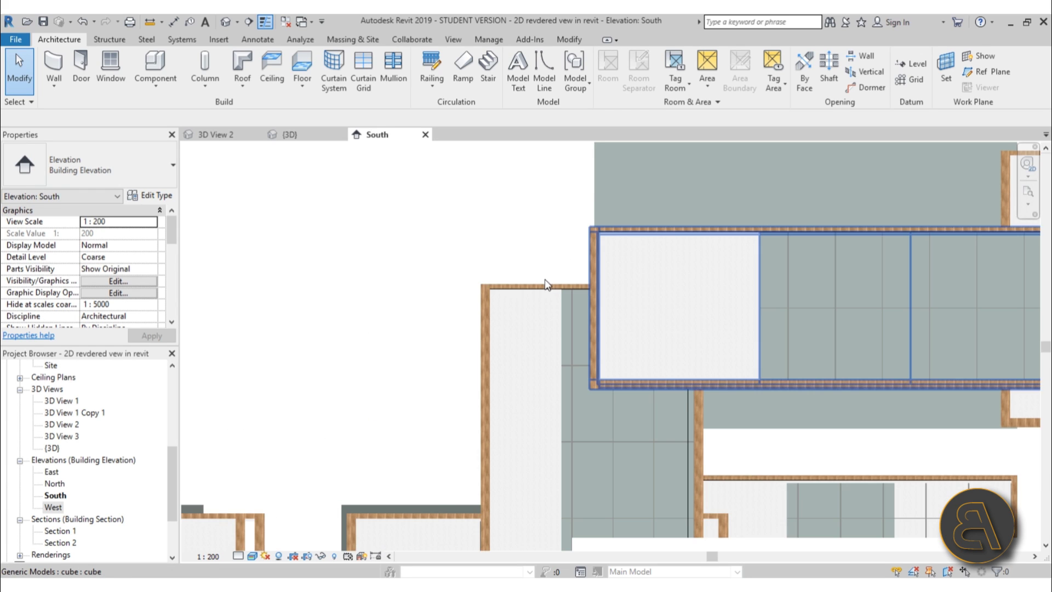
pyautogui.moveTo(431, 296); pyautogui.dragTo(475, 220, button='middle')
pyautogui.scroll(-1, 441, 239)
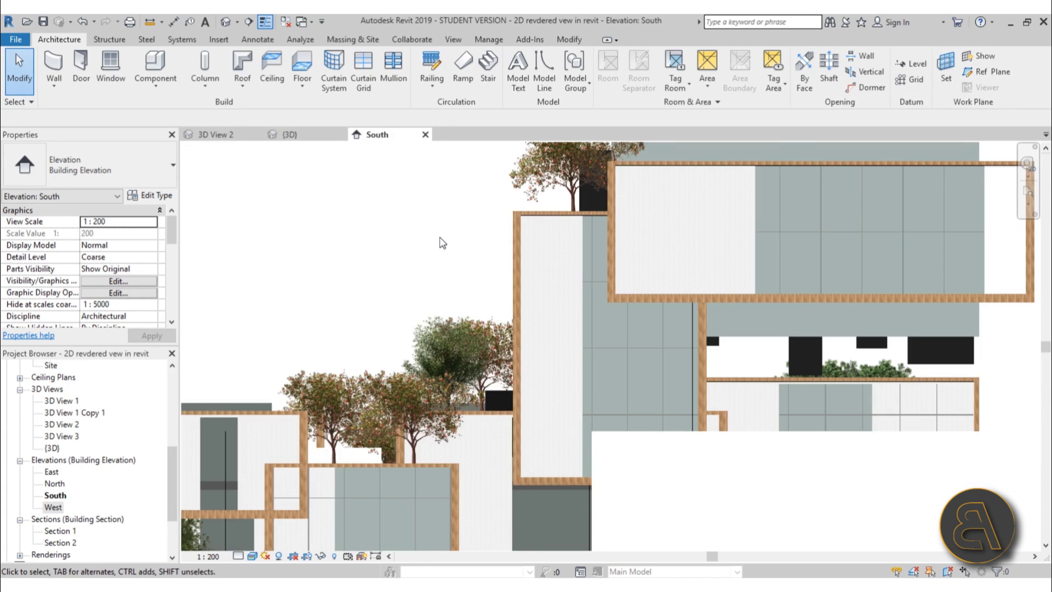
pyautogui.scroll(-2, 444, 243)
pyautogui.scroll(-2, 438, 236)
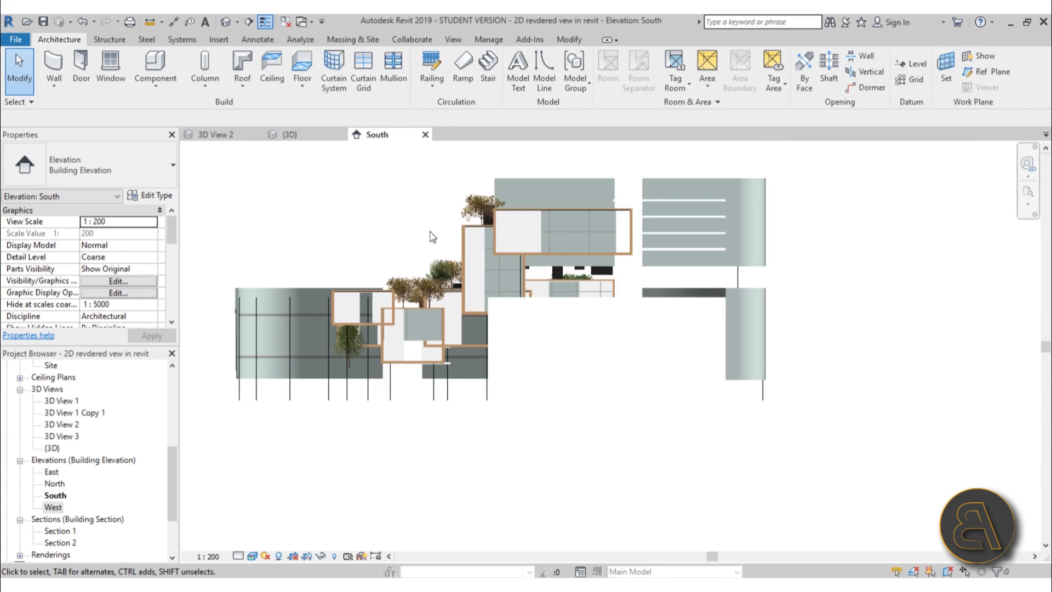
pyautogui.scroll(1, 240, 183)
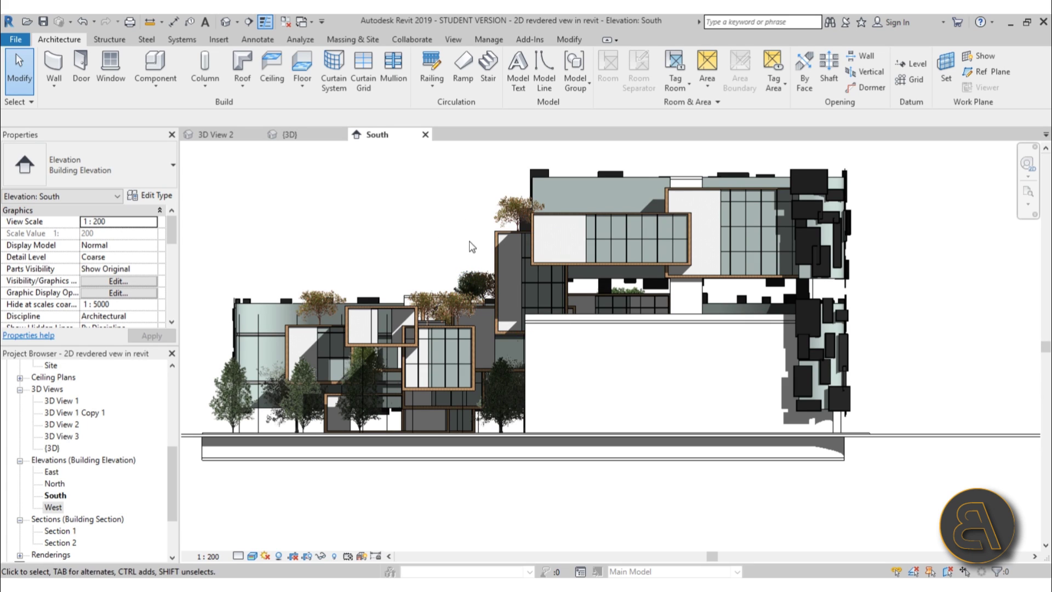
# - Check whether the Ray Trace visual style and the Render command are available for the South elevation
pyautogui.click(253, 557)
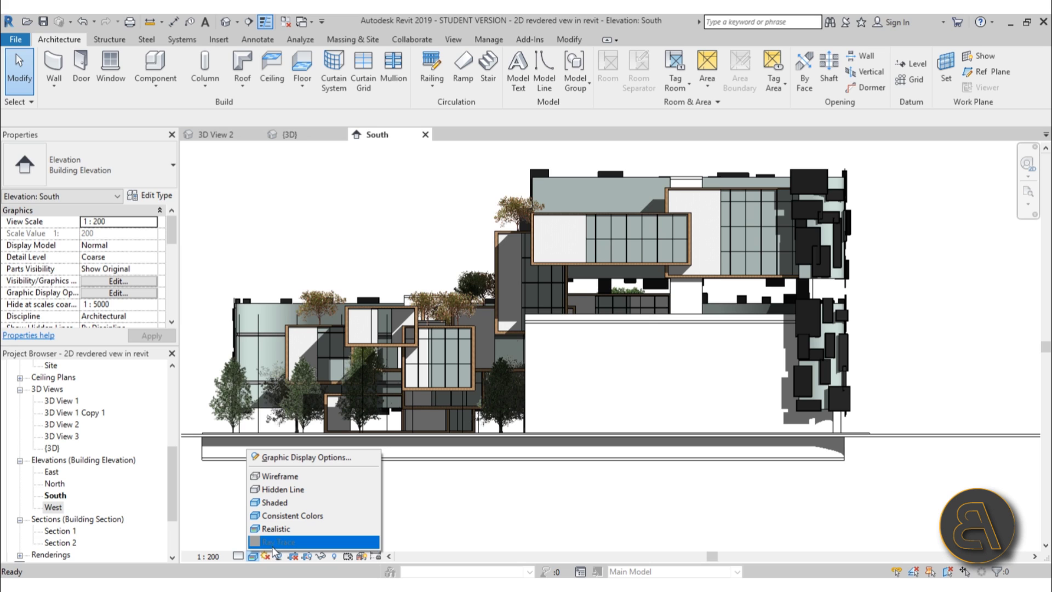
pyautogui.click(485, 528)
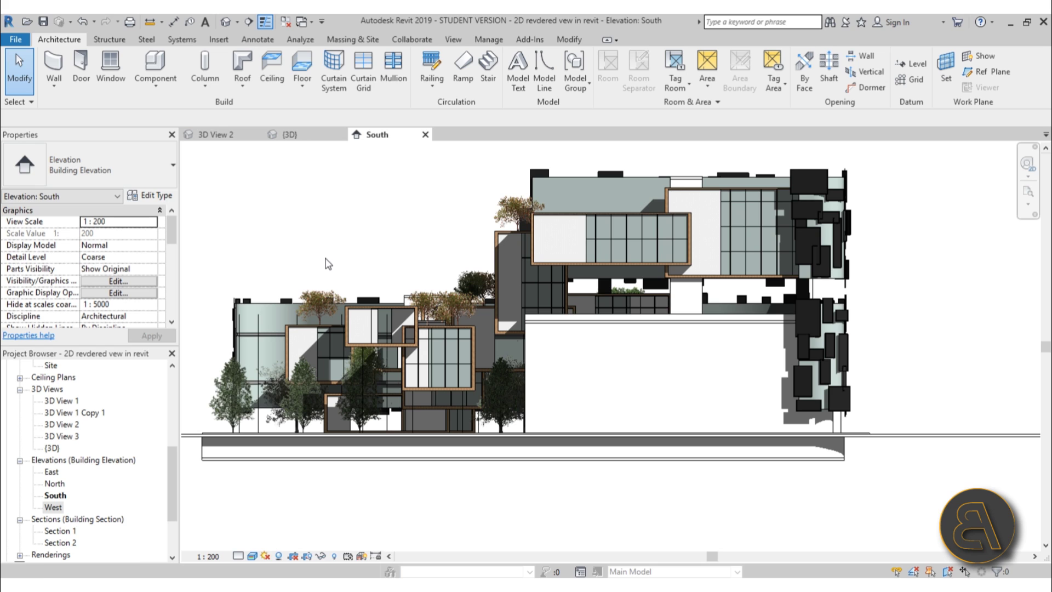
pyautogui.press('r')
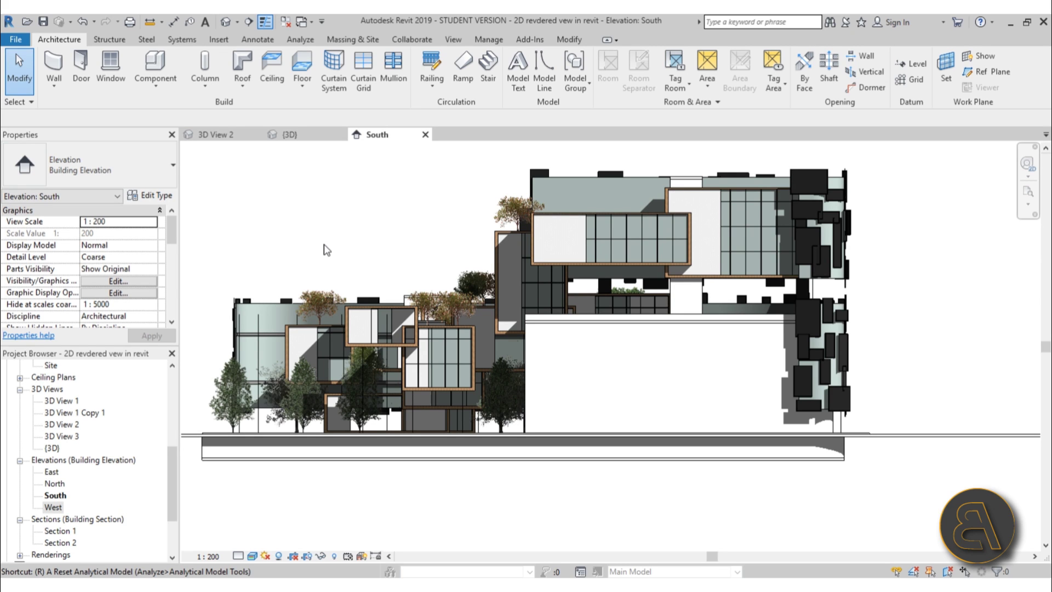
pyautogui.click(451, 40)
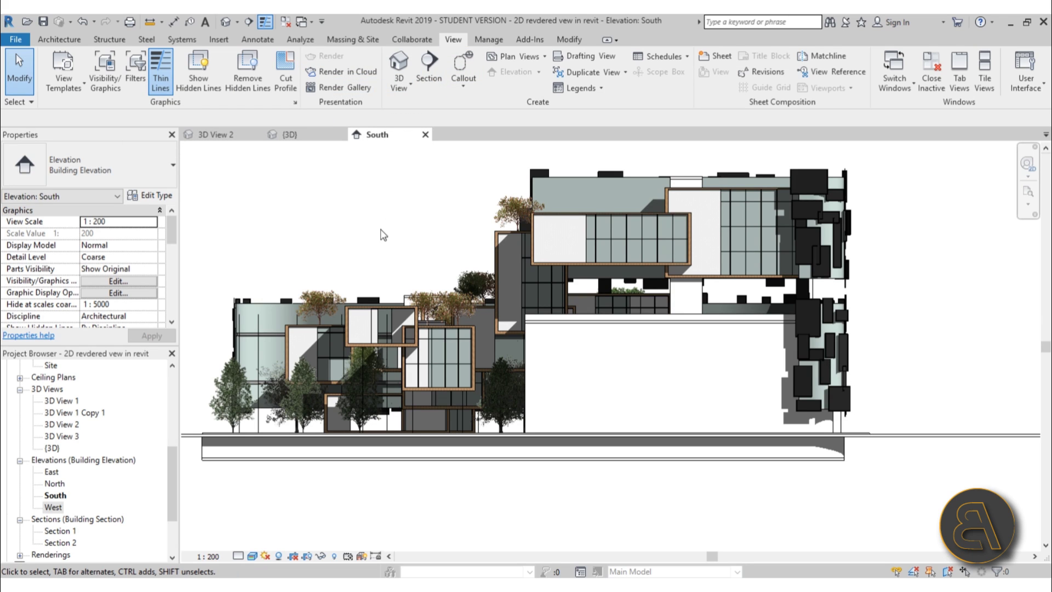
pyautogui.scroll(-1, 406, 270)
pyautogui.moveTo(409, 273); pyautogui.dragTo(428, 306, button='middle')
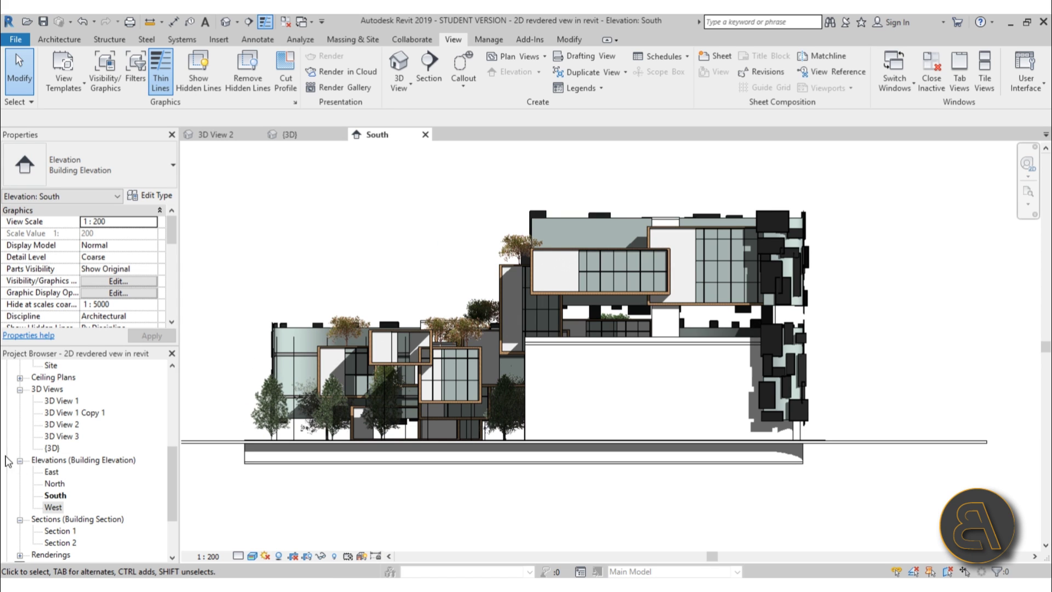
# - Open the default {3D} view and orient it to Front, framing the building's facade
pyautogui.doubleClick(50, 449)
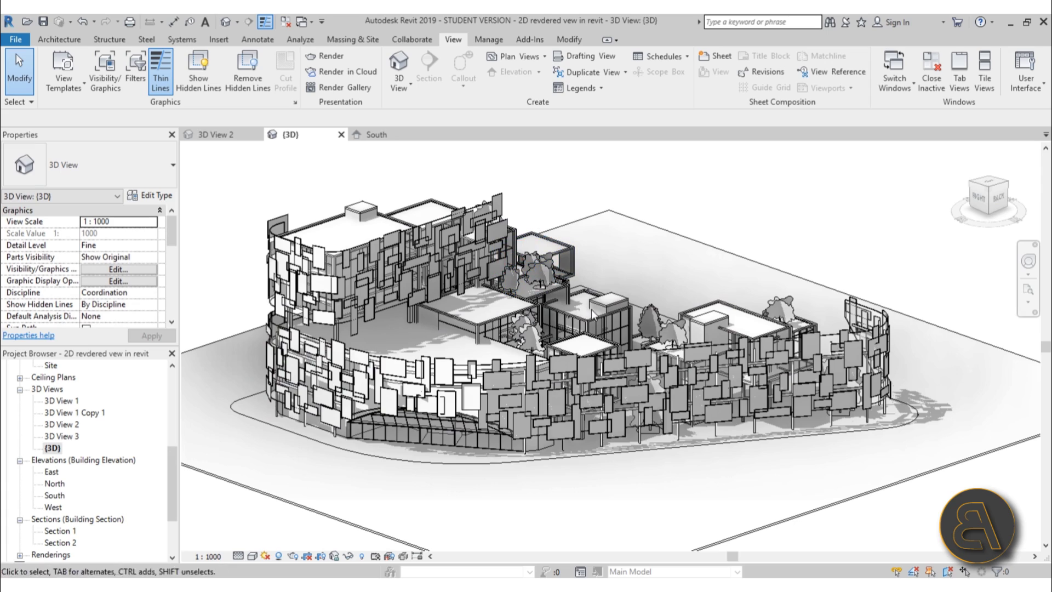
pyautogui.keyDown('shift'); pyautogui.moveTo(698, 463); pyautogui.dragTo(738, 425, button='middle'); pyautogui.keyUp('shift')
pyautogui.click(985, 196)
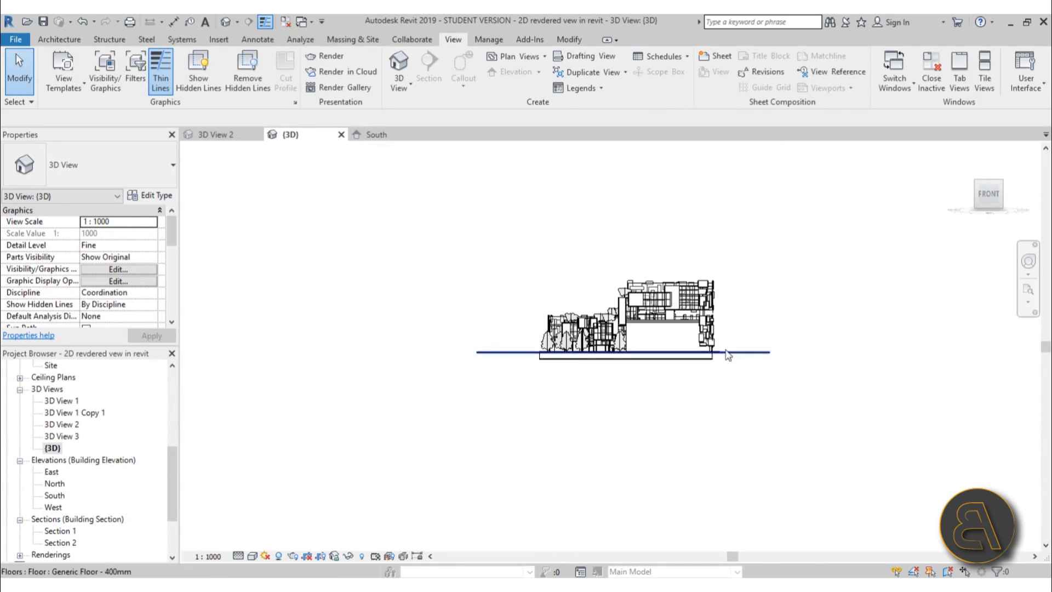
pyautogui.scroll(6, 647, 368)
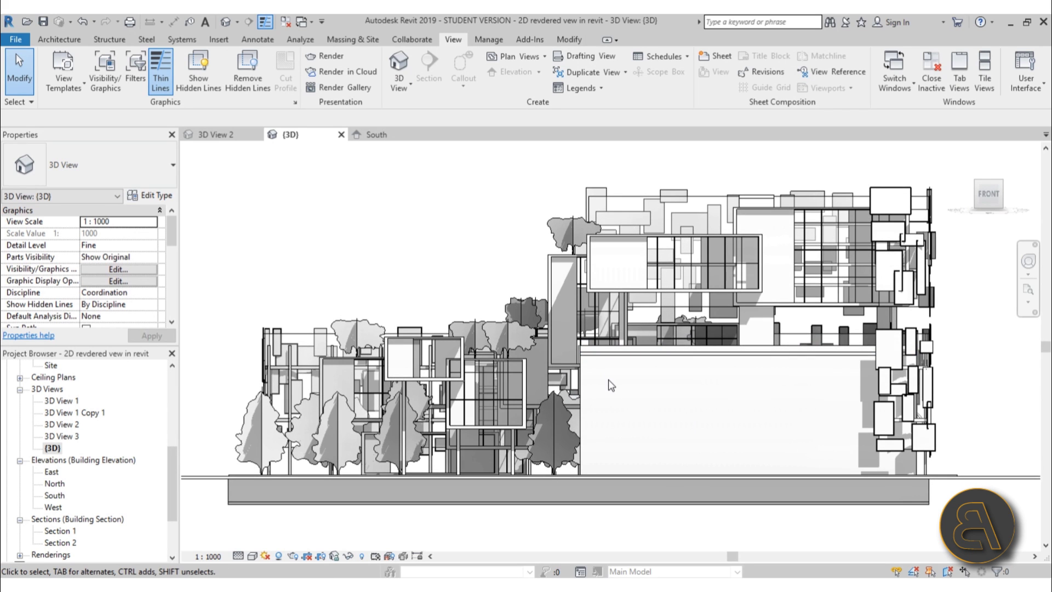
# - Preview the front-facing 3D view in Ray Trace without saving the project, and close the ray trace mode
pyautogui.click(252, 556)
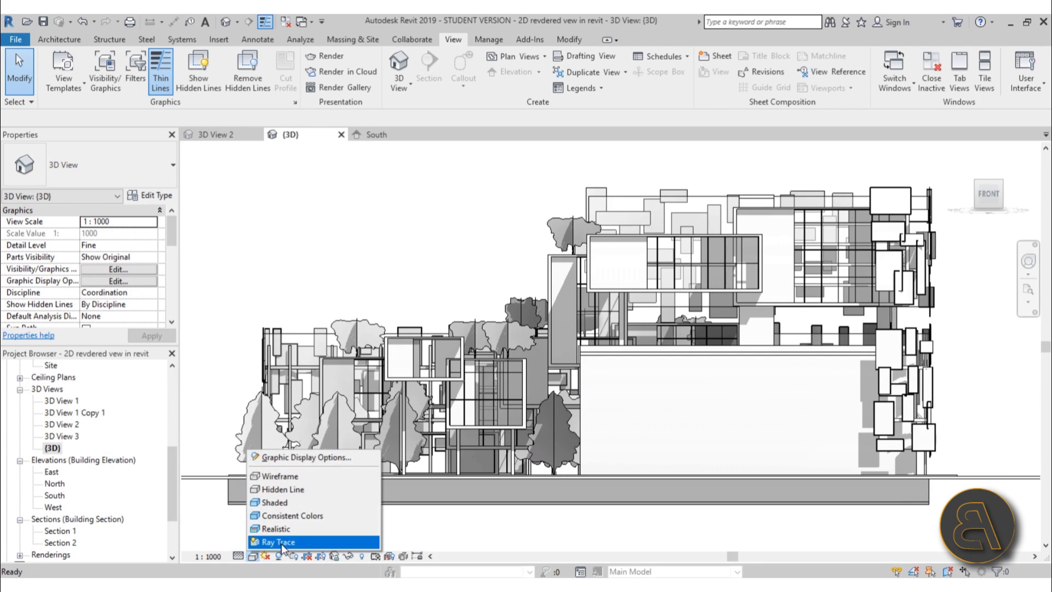
pyautogui.click(268, 542)
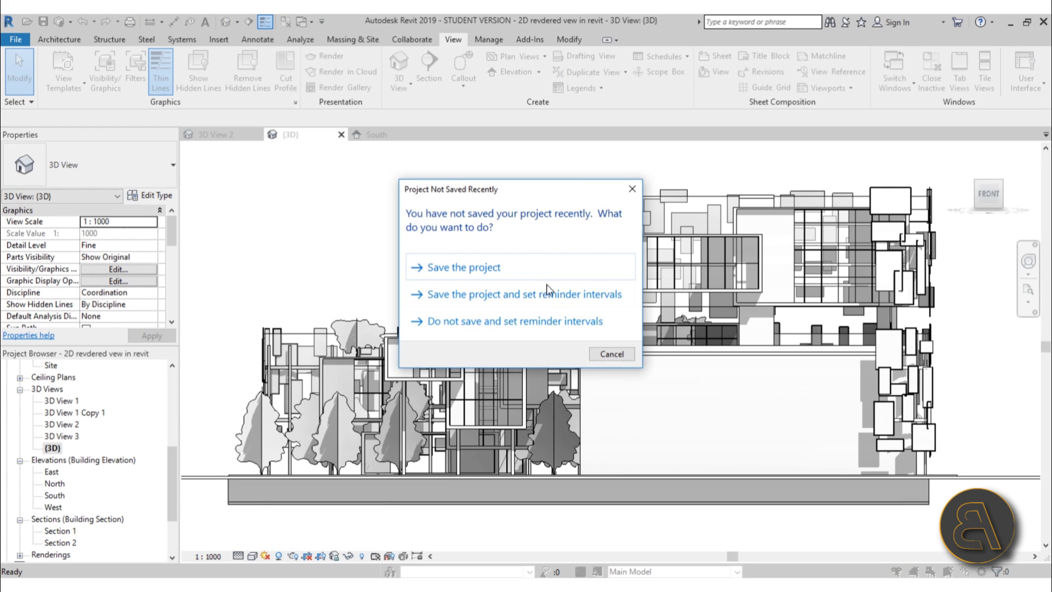
pyautogui.click(612, 353)
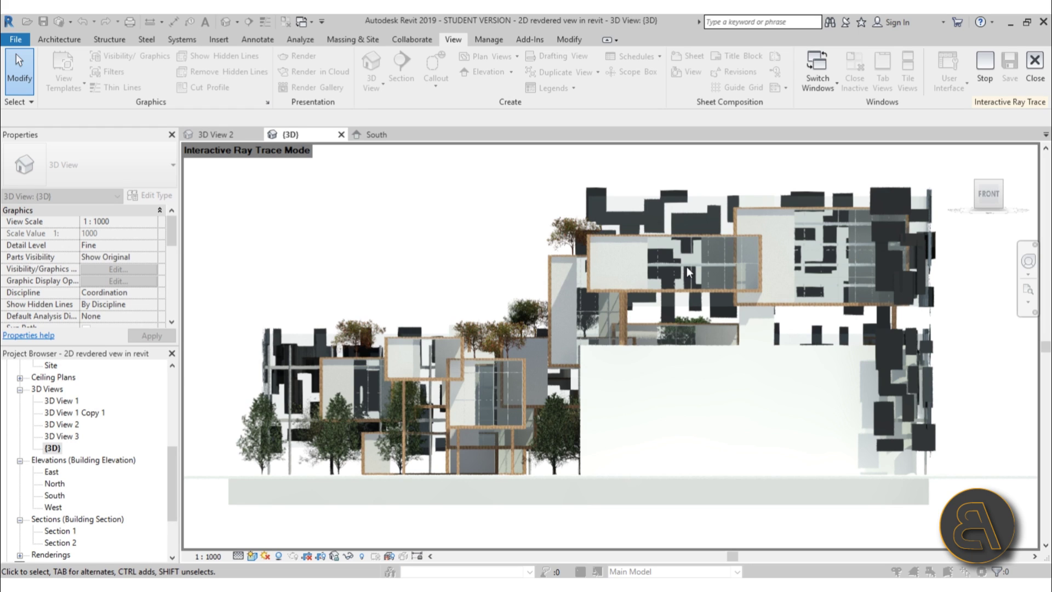
pyautogui.click(1035, 87)
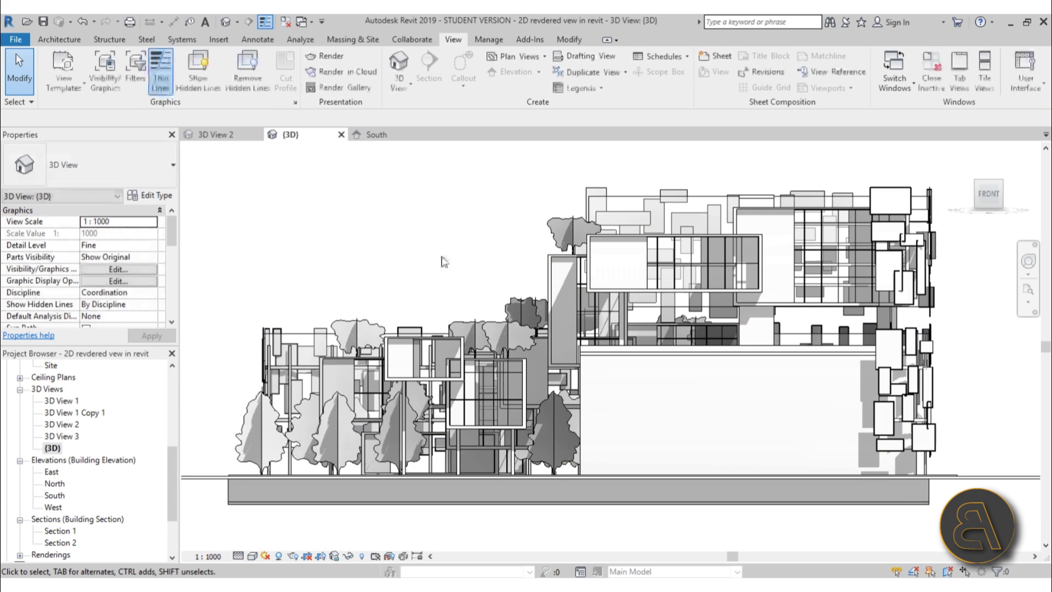
# - Enable Crop View and Crop Region Visible for the {3D} view and apply the changes
pyautogui.scroll(-4, 452, 256)
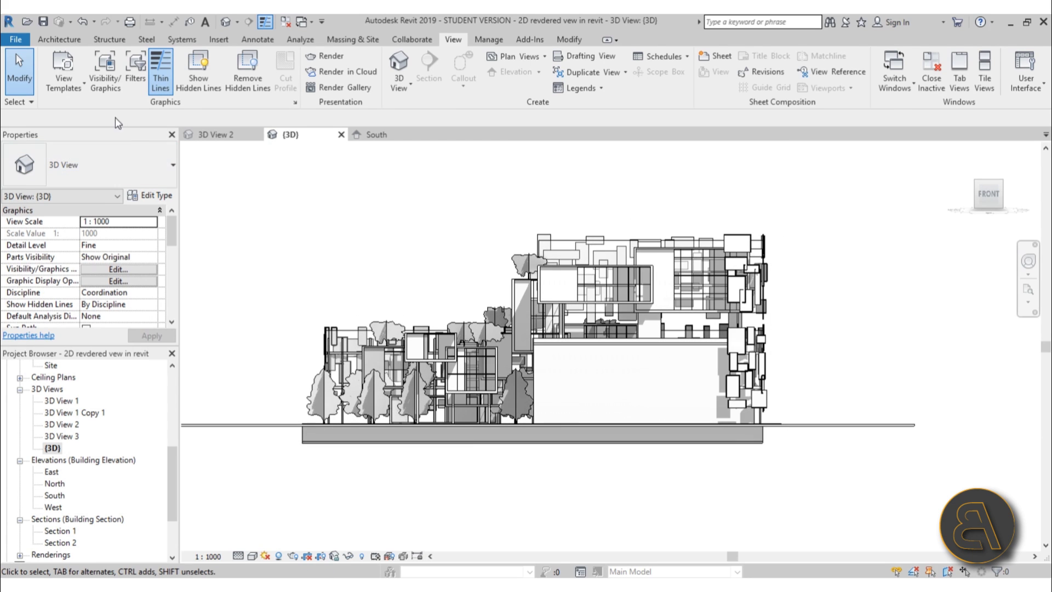
pyautogui.click(61, 40)
pyautogui.scroll(-3, 175, 232)
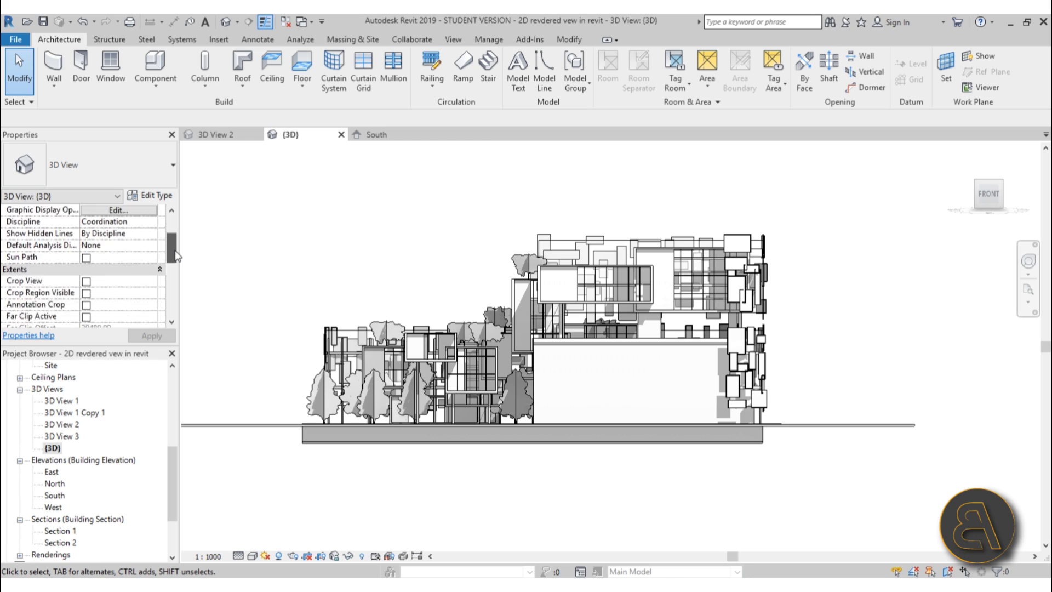
pyautogui.click(86, 281)
pyautogui.click(86, 269)
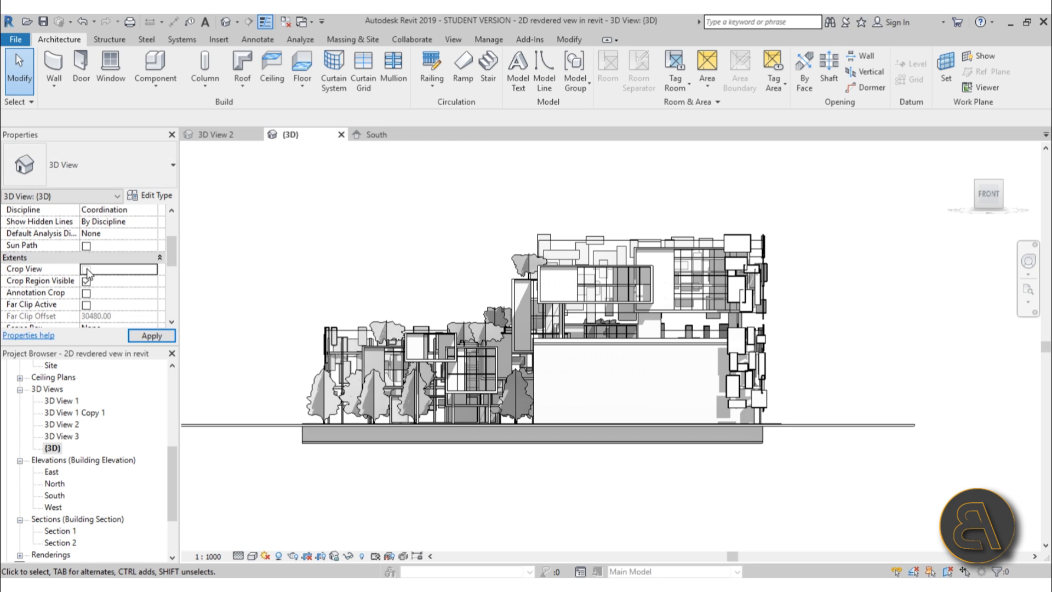
pyautogui.click(167, 336)
# - Select the {3D} view's crop region and raise its bottom edge to just below the building's ground slab
pyautogui.click(531, 199)
pyautogui.moveTo(532, 199); pyautogui.dragTo(573, 221)
pyautogui.moveTo(706, 392); pyautogui.dragTo(695, 393)
pyautogui.scroll(-2, 603, 370)
pyautogui.moveTo(603, 373); pyautogui.dragTo(604, 315, button='middle')
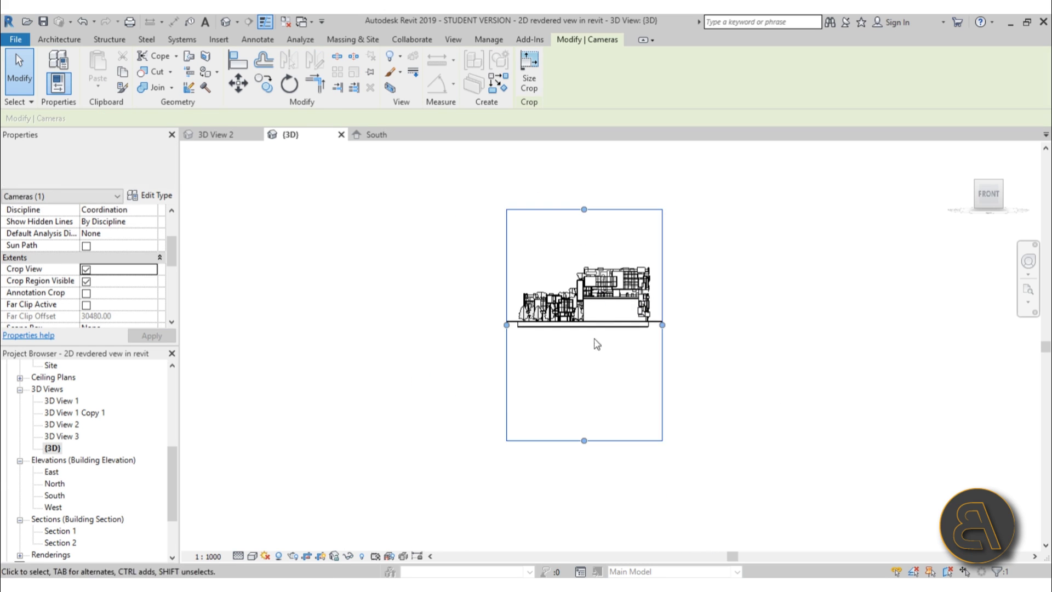
pyautogui.moveTo(585, 440); pyautogui.dragTo(586, 330)
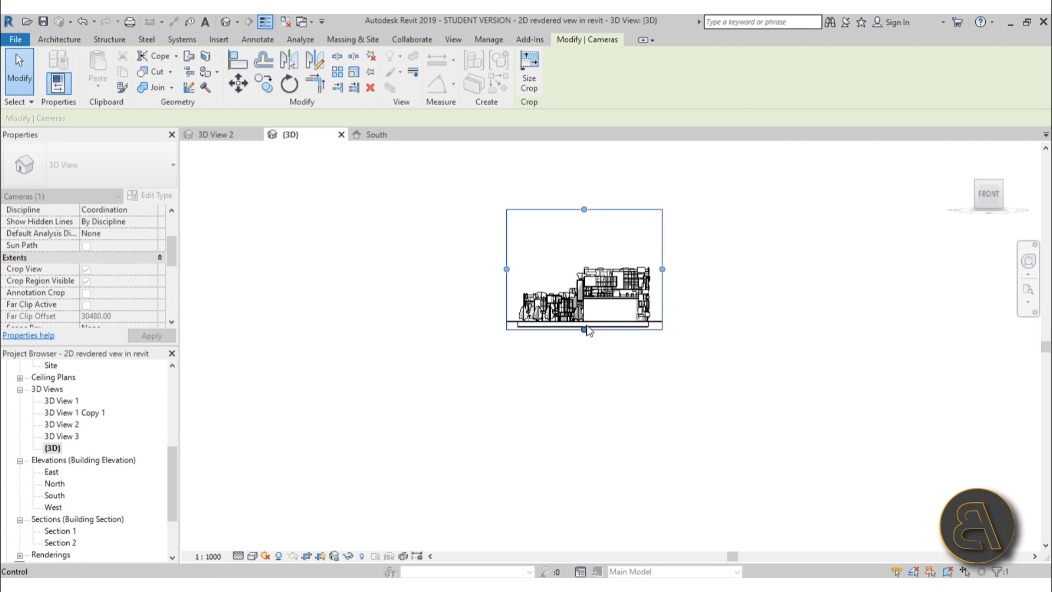
# - Fine-tune the crop region's bottom edge up to the ground line so the ground slab is cropped out
pyautogui.scroll(5, 587, 330)
pyautogui.scroll(-1, 620, 376)
pyautogui.scroll(3, 620, 378)
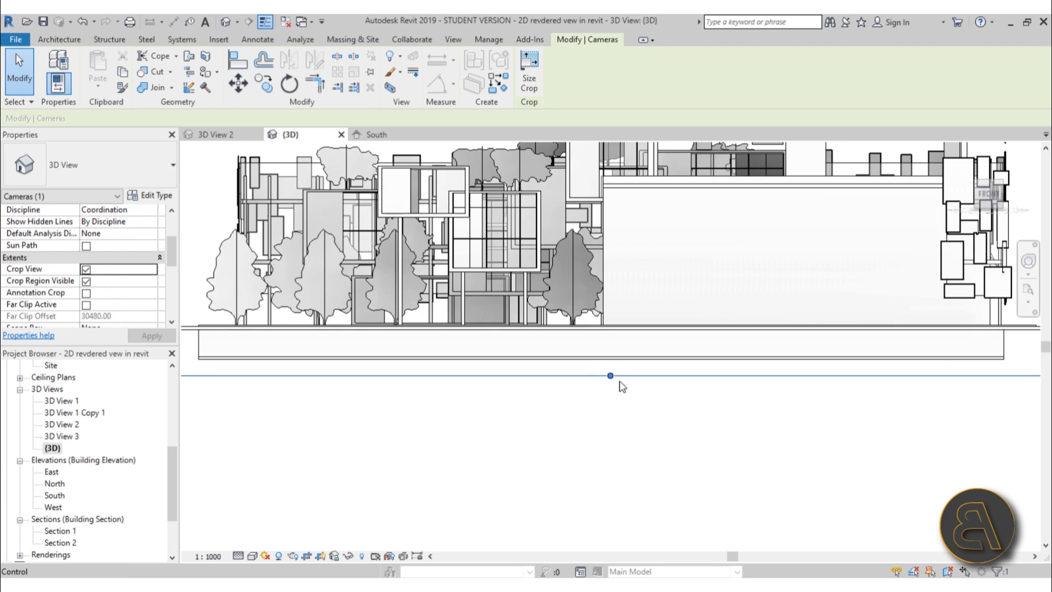
pyautogui.moveTo(611, 375); pyautogui.dragTo(612, 331)
pyautogui.scroll(5, 613, 330)
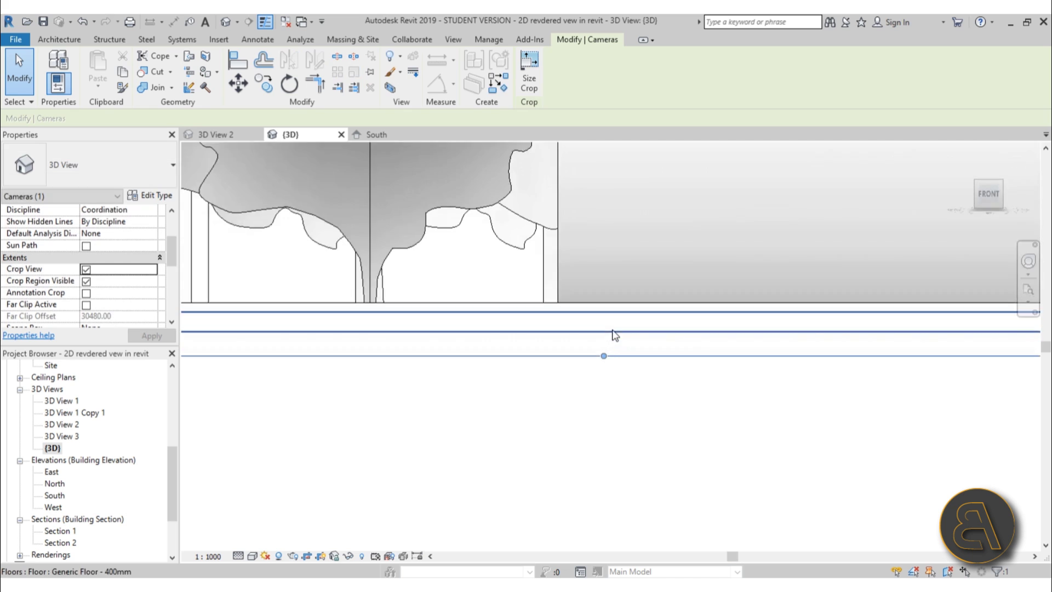
pyautogui.moveTo(603, 360); pyautogui.dragTo(602, 312)
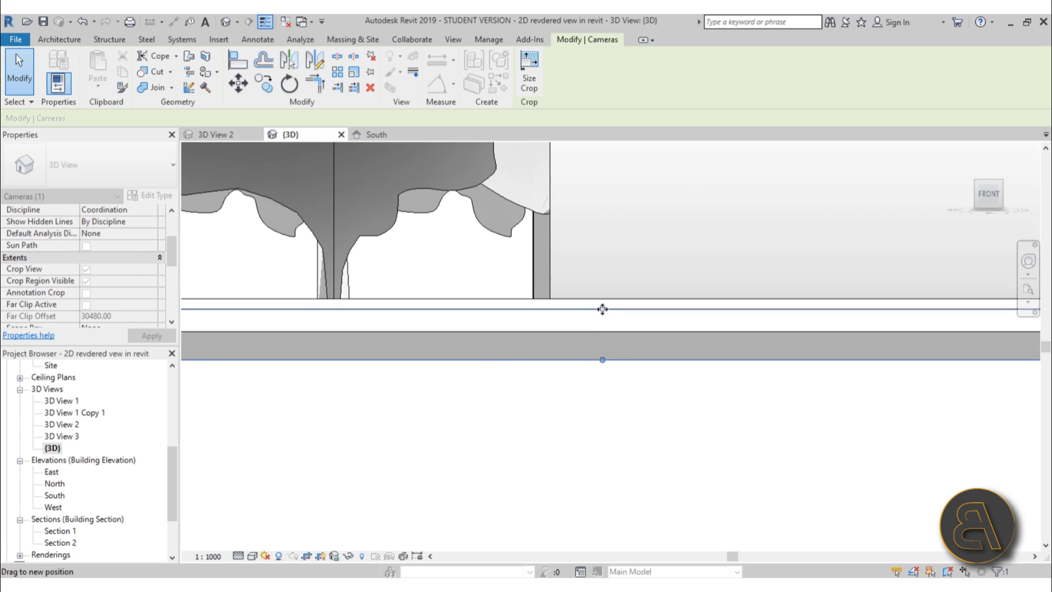
pyautogui.scroll(-4, 603, 318)
pyautogui.click(596, 385)
pyautogui.scroll(-5, 596, 385)
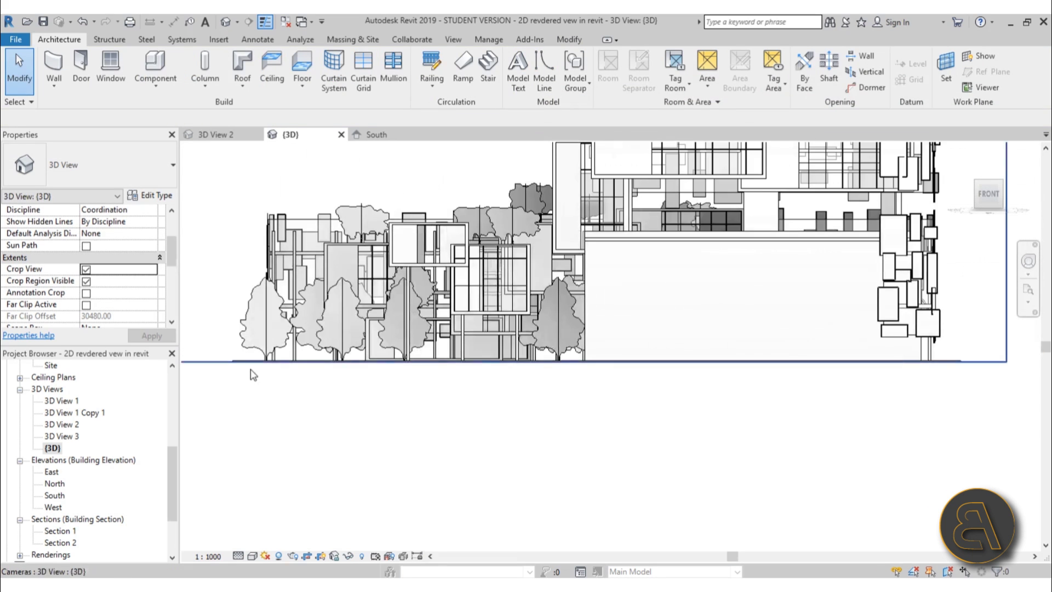
# - Lower the crop region's top edge and pull in both side edges to frame the building more tightly
pyautogui.moveTo(478, 340); pyautogui.dragTo(456, 417, button='middle')
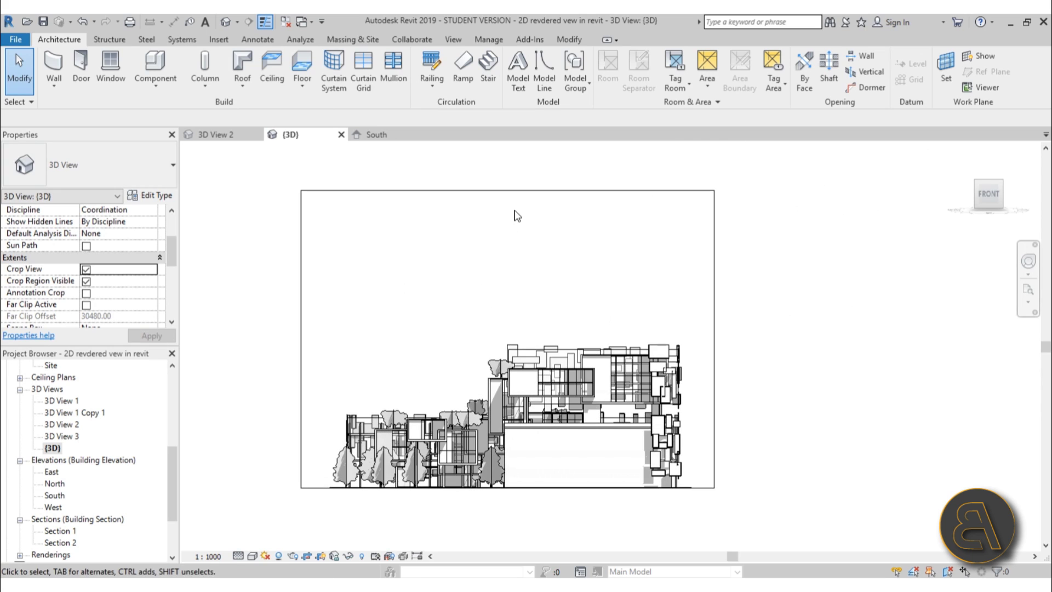
pyautogui.click(512, 191)
pyautogui.moveTo(507, 193); pyautogui.dragTo(505, 288)
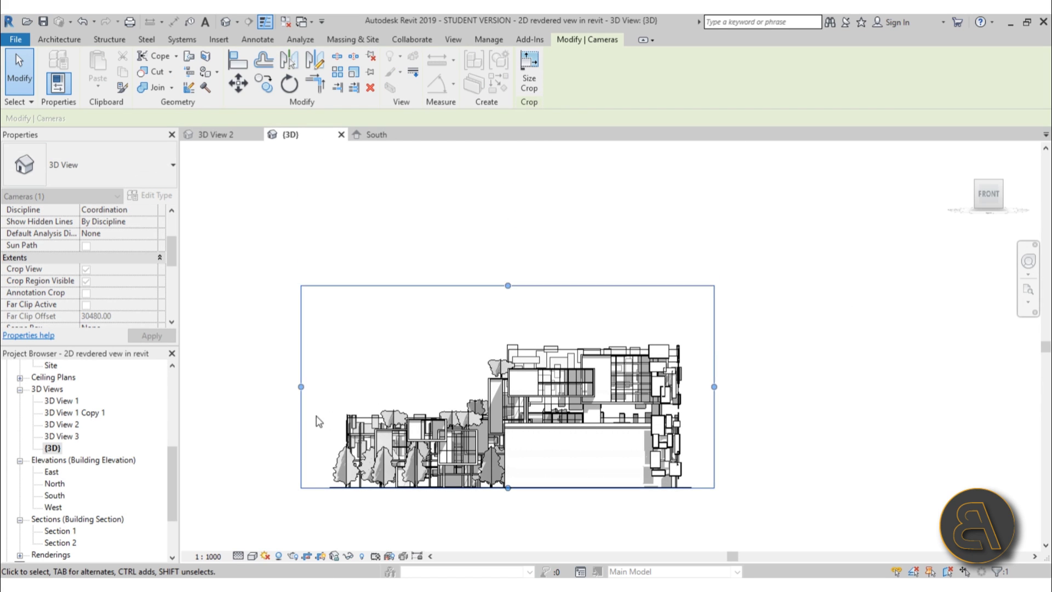
pyautogui.moveTo(290, 365); pyautogui.dragTo(326, 370)
pyautogui.moveTo(784, 343); pyautogui.dragTo(752, 346)
pyautogui.moveTo(438, 272); pyautogui.dragTo(546, 263, button='middle')
pyautogui.moveTo(488, 264); pyautogui.dragTo(481, 285, button='middle')
pyautogui.moveTo(480, 289); pyautogui.dragTo(478, 280, button='middle')
pyautogui.click(454, 258)
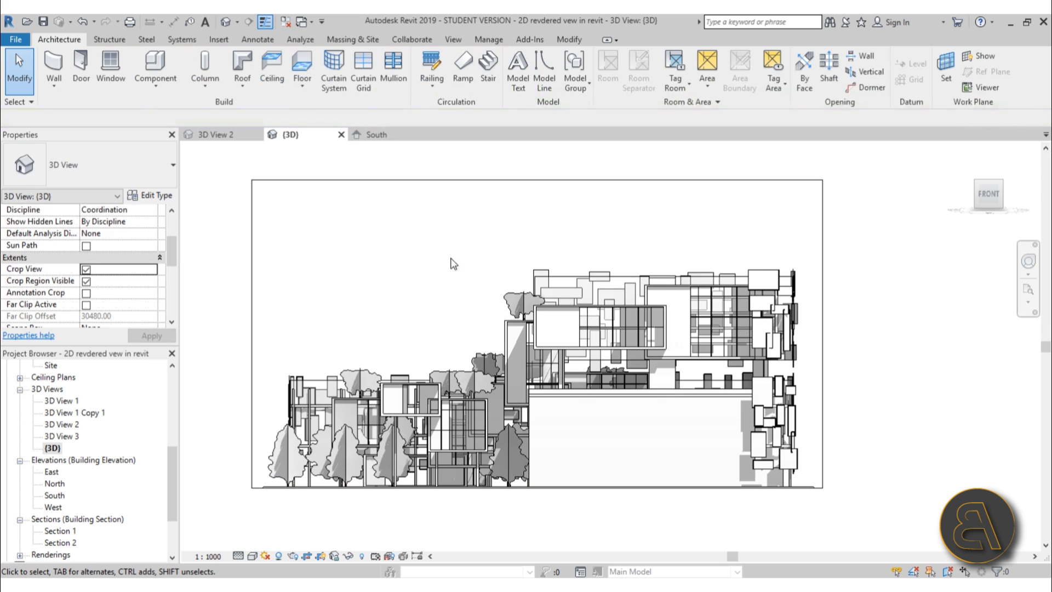
# - Open the Rendering settings for the cropped front view and select Sky: Few Clouds as the background style
pyautogui.press('r')
pyautogui.press('r')
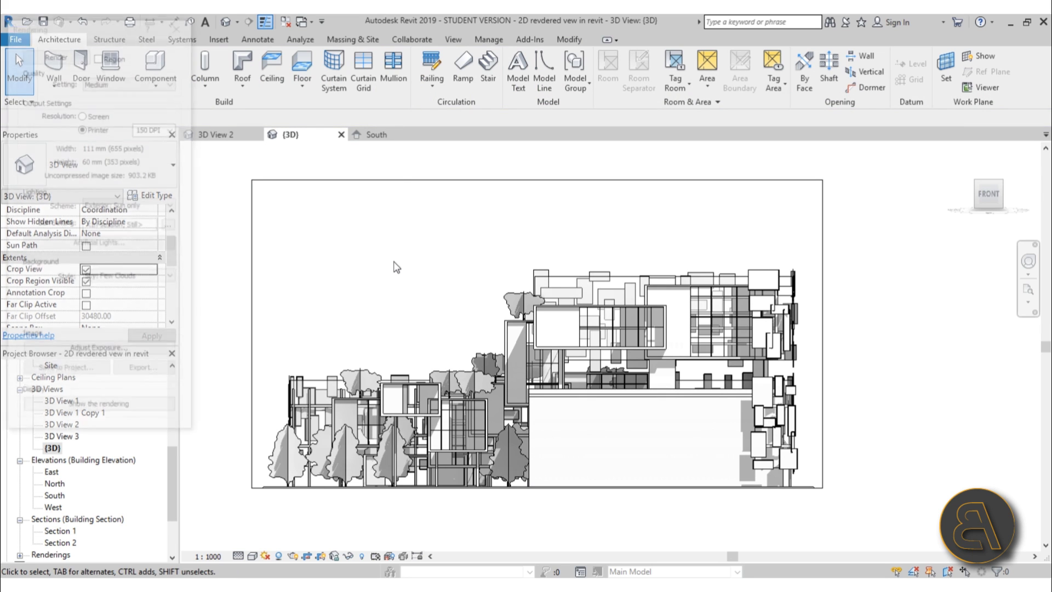
pyautogui.moveTo(86, 18); pyautogui.dragTo(107, 62)
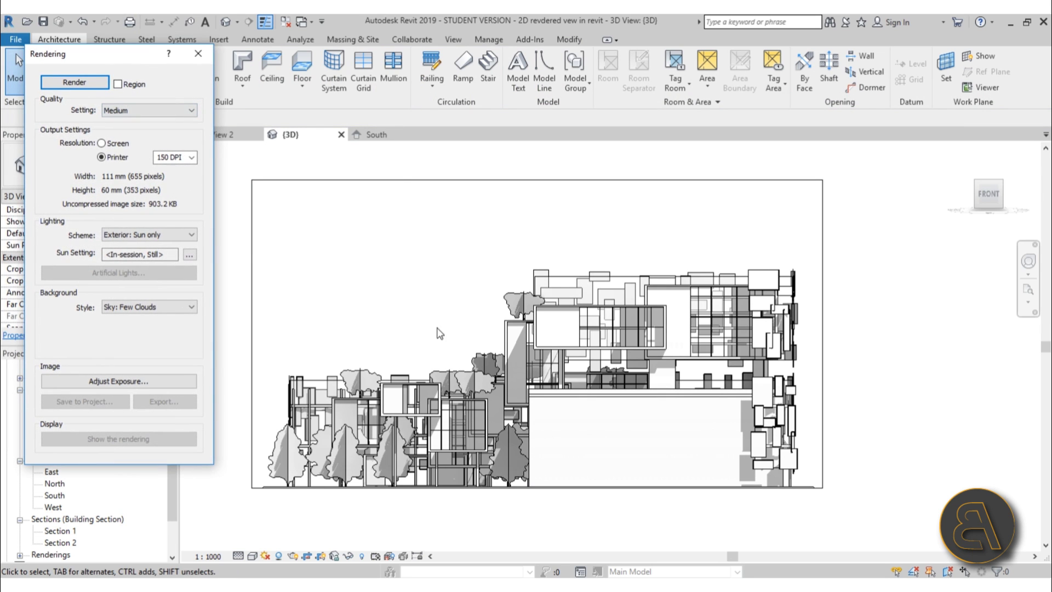
pyautogui.scroll(1, 394, 337)
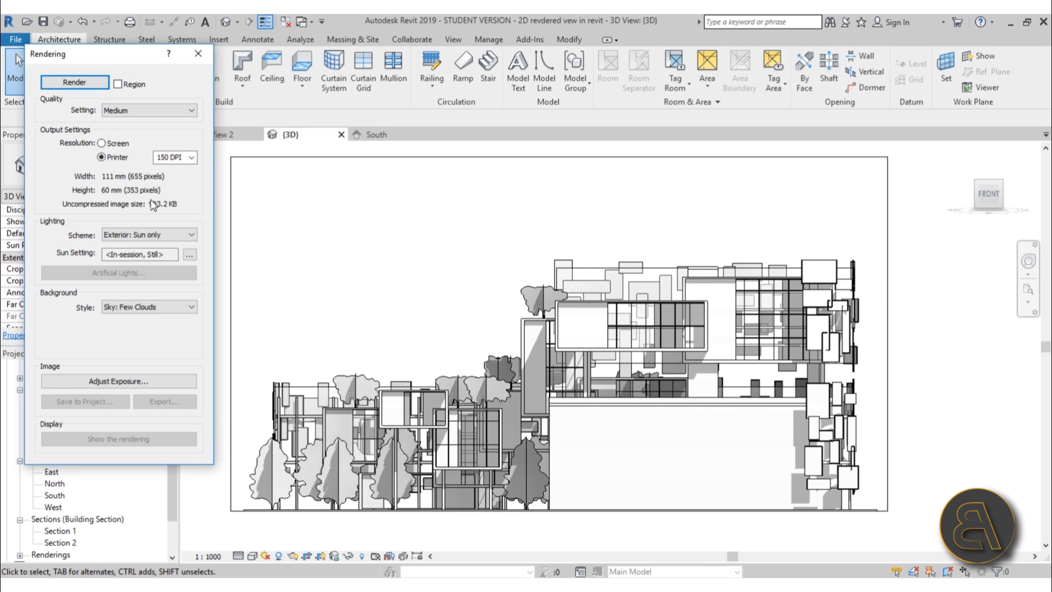
pyautogui.click(148, 307)
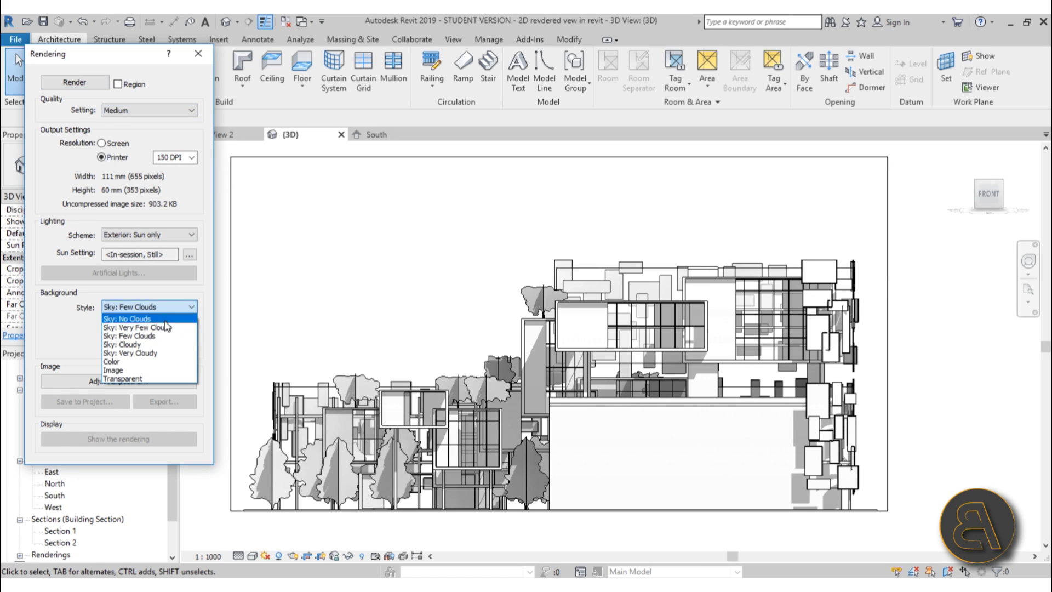
pyautogui.click(140, 339)
pyautogui.click(145, 309)
pyautogui.click(145, 309)
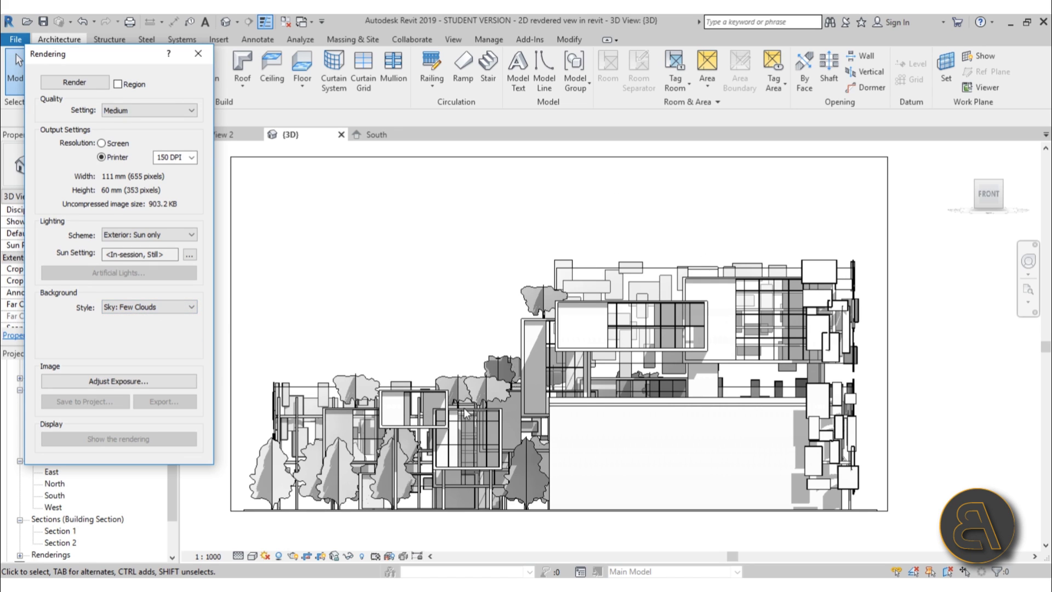
# - Set the rendering background style to Color and choose white as its colour
pyautogui.click(138, 310)
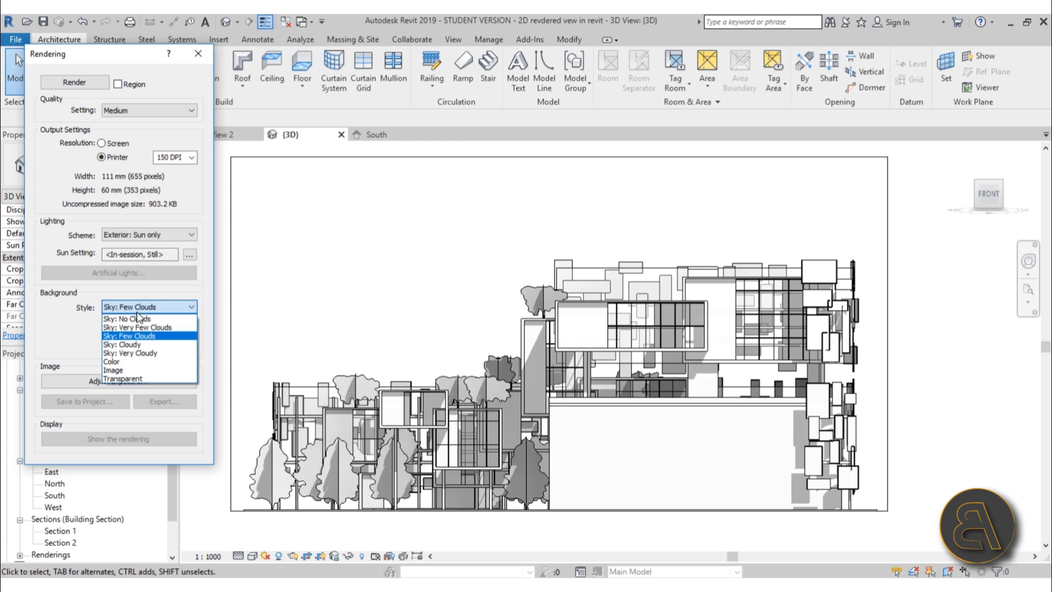
pyautogui.click(112, 362)
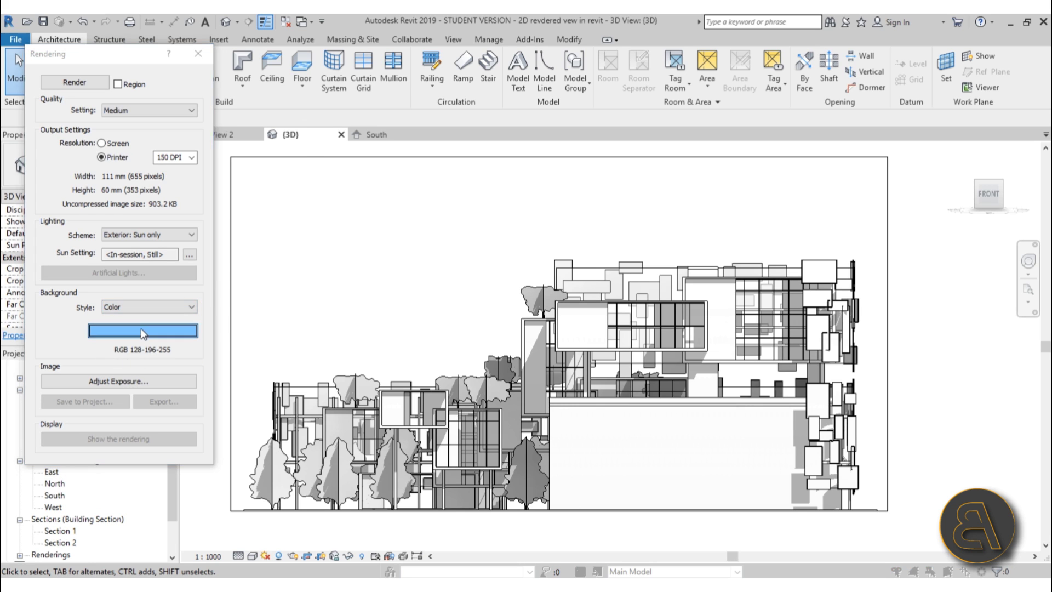
pyautogui.click(140, 328)
pyautogui.moveTo(308, 190); pyautogui.dragTo(311, 159)
pyautogui.click(142, 237)
pyautogui.click(212, 372)
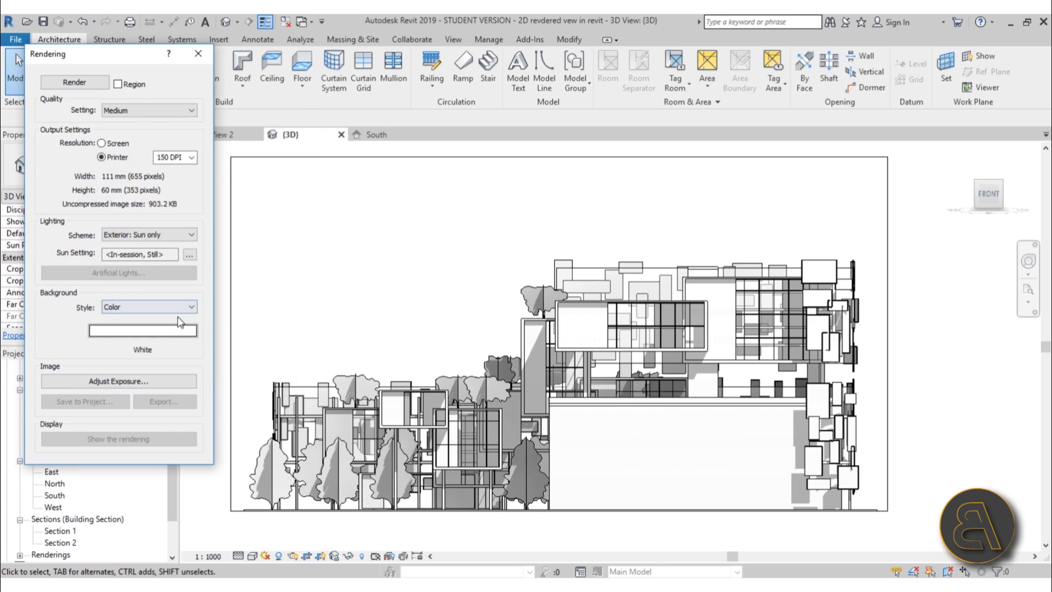
# - Set the background style to Sky: Few Clouds and render the front view at Medium quality and 150 DPI
pyautogui.click(141, 307)
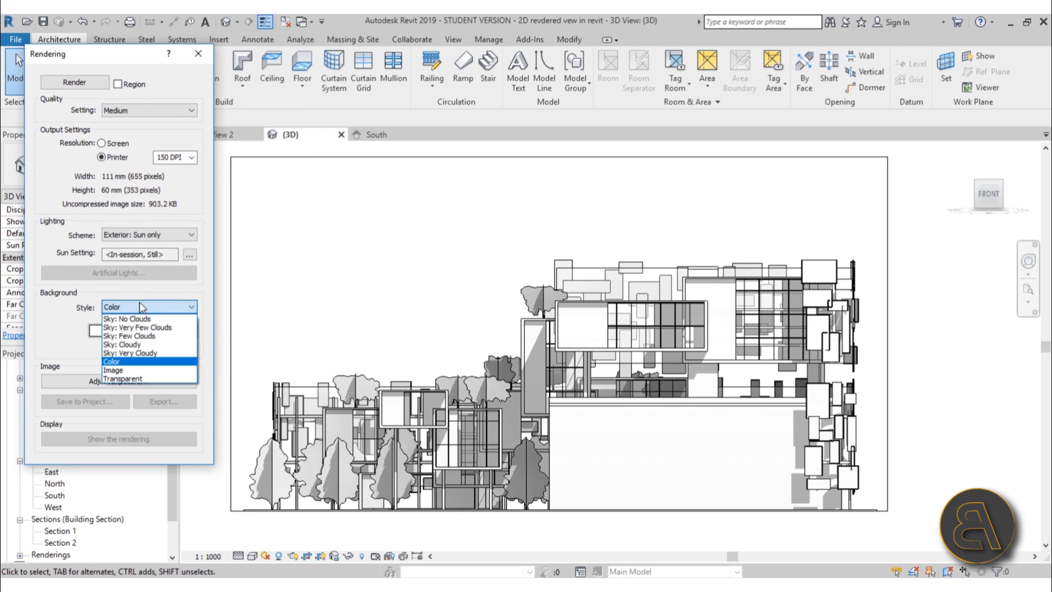
pyautogui.click(138, 336)
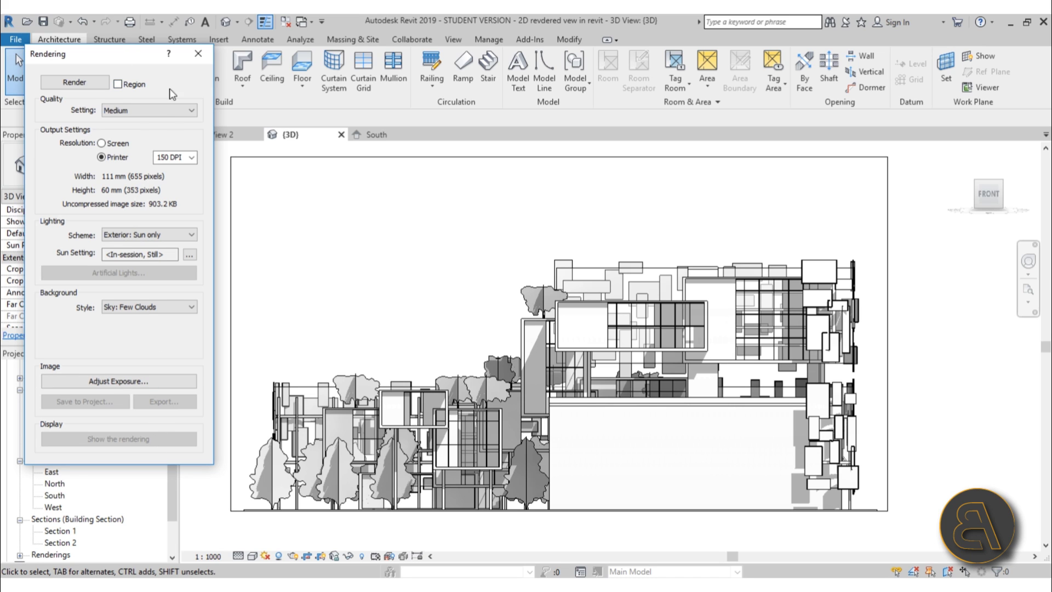
pyautogui.click(87, 84)
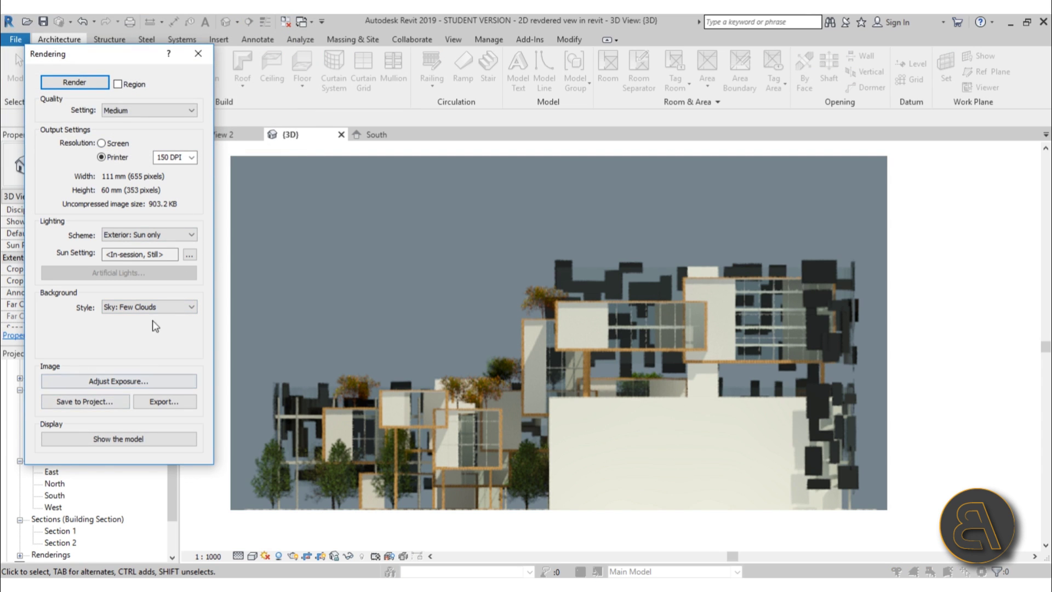
# - In the rendering's exposure controls, set Shadows to 1.26 and Exposure Value to 12.86, and apply them
pyautogui.click(125, 382)
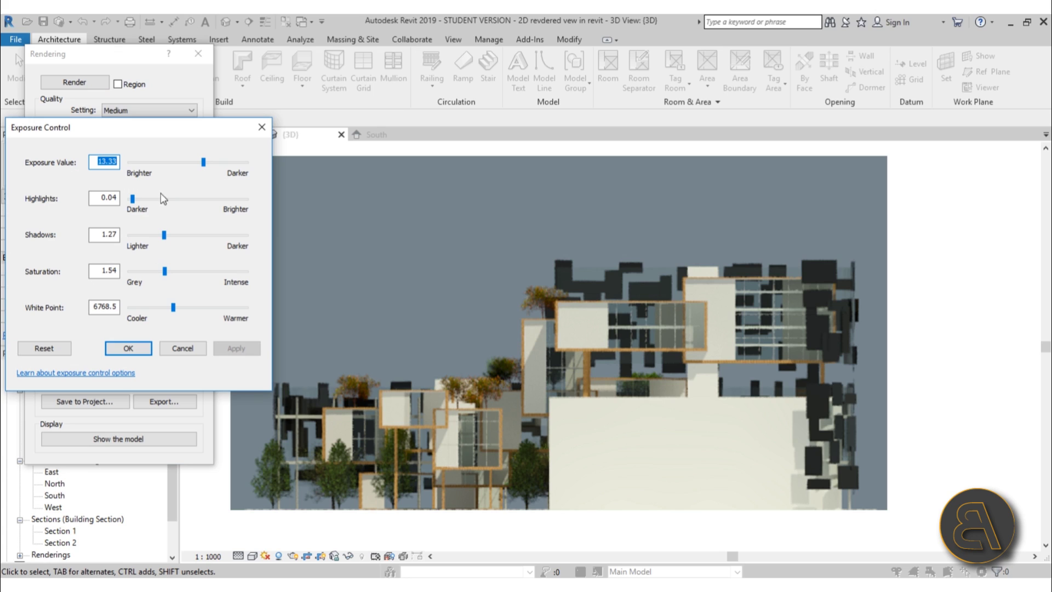
pyautogui.click(164, 236)
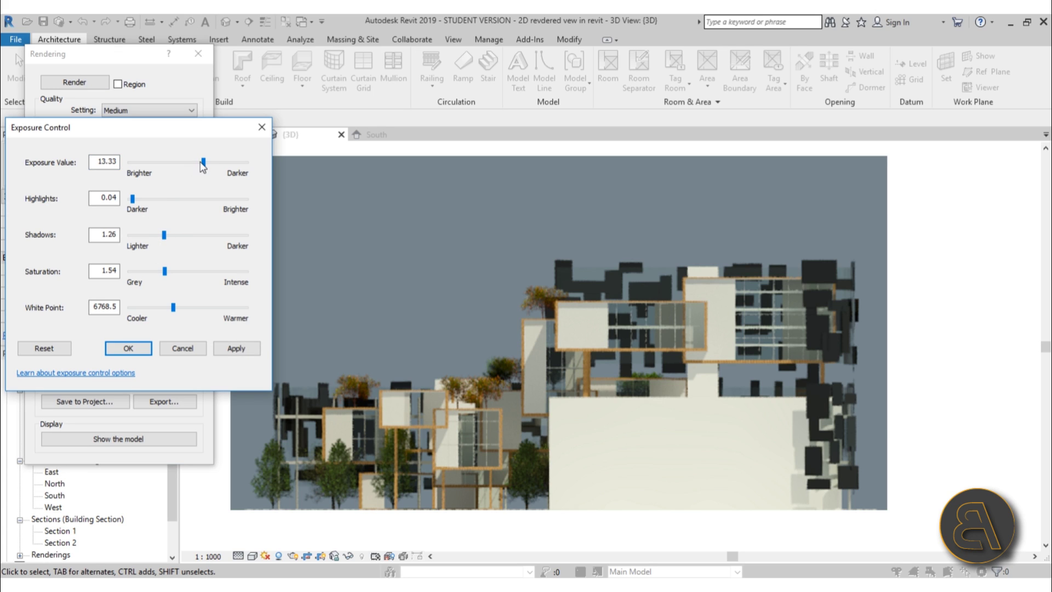
pyautogui.click(226, 348)
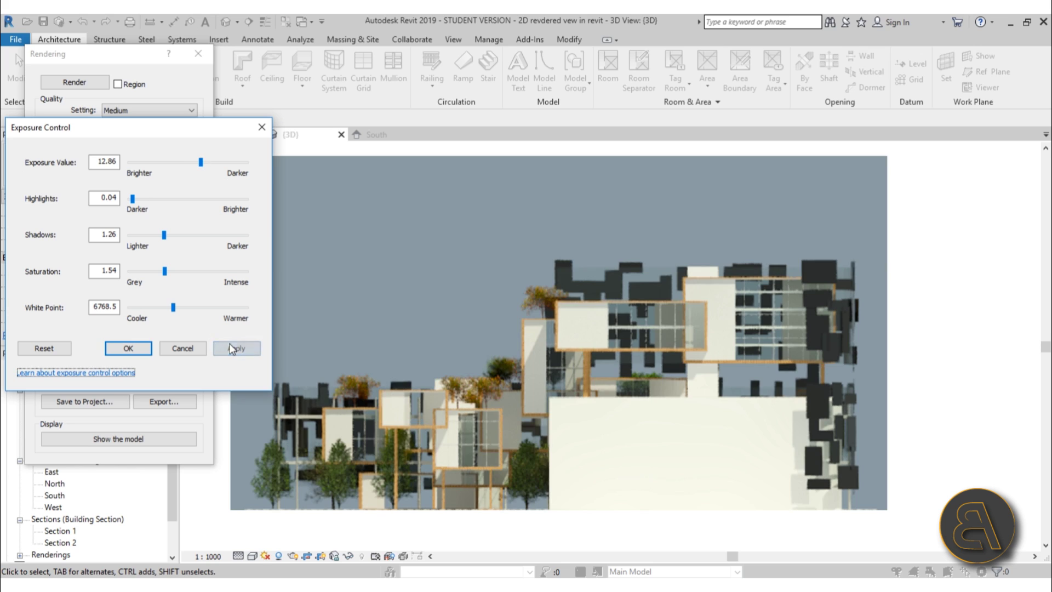
# - Try Exposure Values of 12.51, 17.11 and the darkest extreme, applying each to the rendered image
pyautogui.click(200, 163)
pyautogui.moveTo(201, 164); pyautogui.dragTo(198, 163)
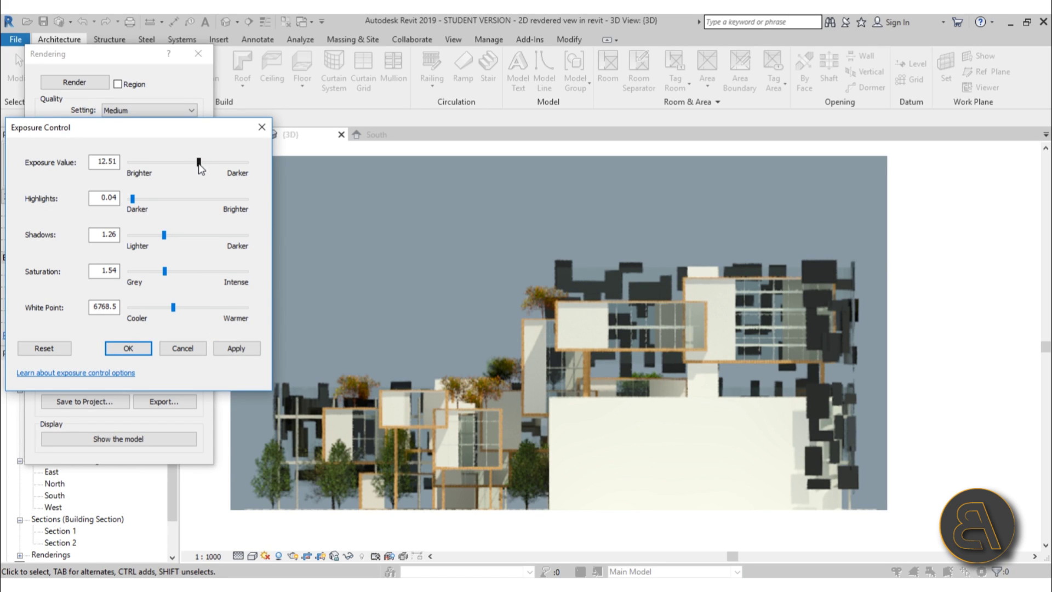
pyautogui.click(234, 348)
pyautogui.moveTo(199, 162); pyautogui.dragTo(224, 162)
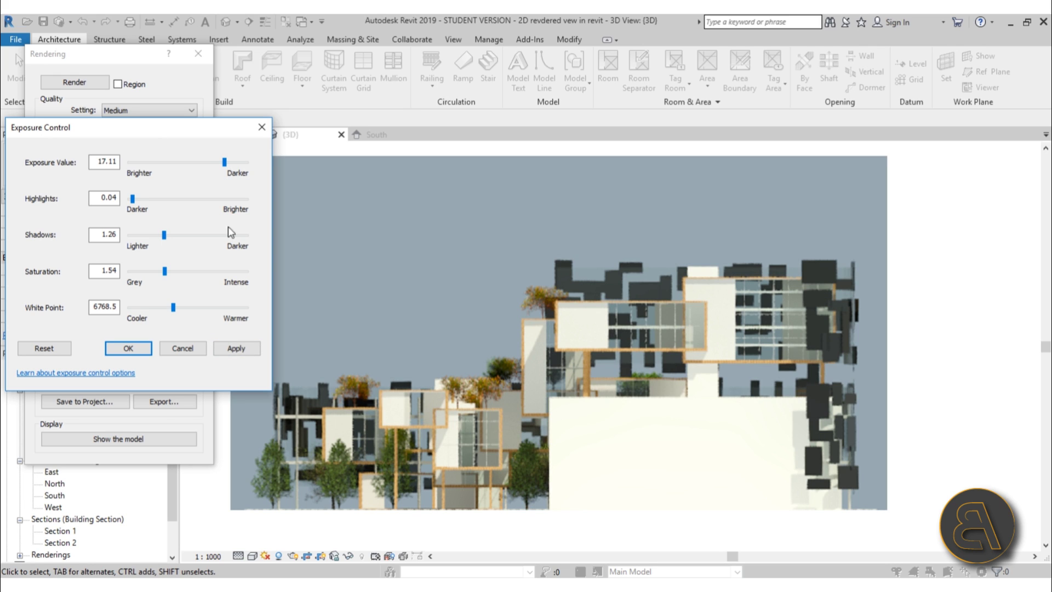
pyautogui.click(237, 349)
pyautogui.moveTo(224, 163); pyautogui.dragTo(313, 178)
pyautogui.click(236, 349)
pyautogui.click(236, 349)
# - Set the rendering's Exposure Value to 12.98 and apply it
pyautogui.moveTo(246, 162); pyautogui.dragTo(202, 164)
pyautogui.click(236, 348)
pyautogui.click(236, 349)
pyautogui.click(236, 349)
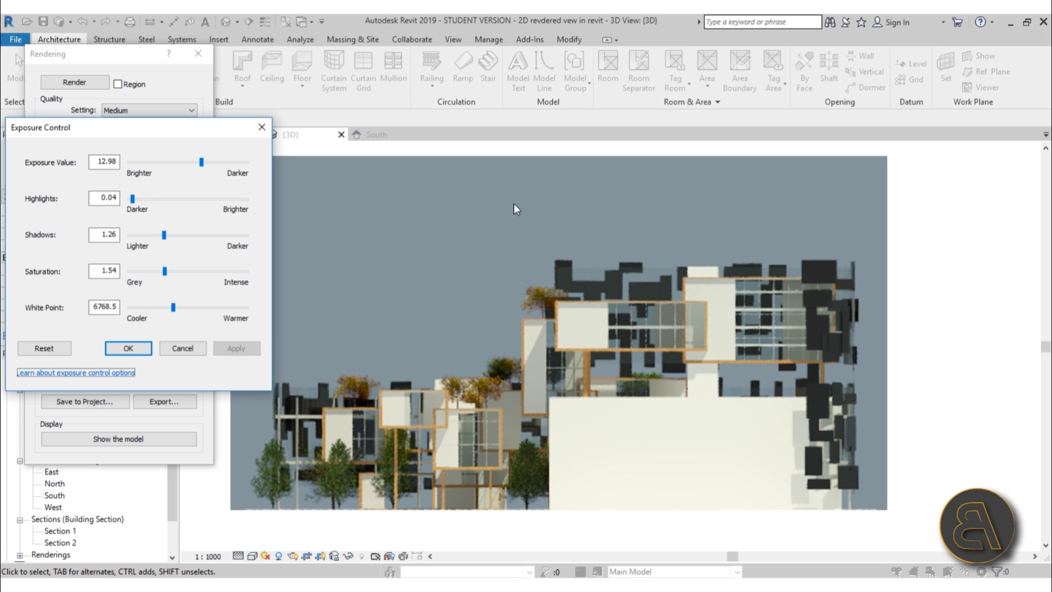
# - Shift the White Point slightly warmer, accept the exposure settings and close the Rendering dialog
pyautogui.moveTo(173, 308)
pyautogui.mouseDown()
pyautogui.moveTo(159, 308)
pyautogui.moveTo(178, 310)
pyautogui.mouseUp()
pyautogui.click(236, 349)
pyautogui.click(225, 350)
pyautogui.click(129, 348)
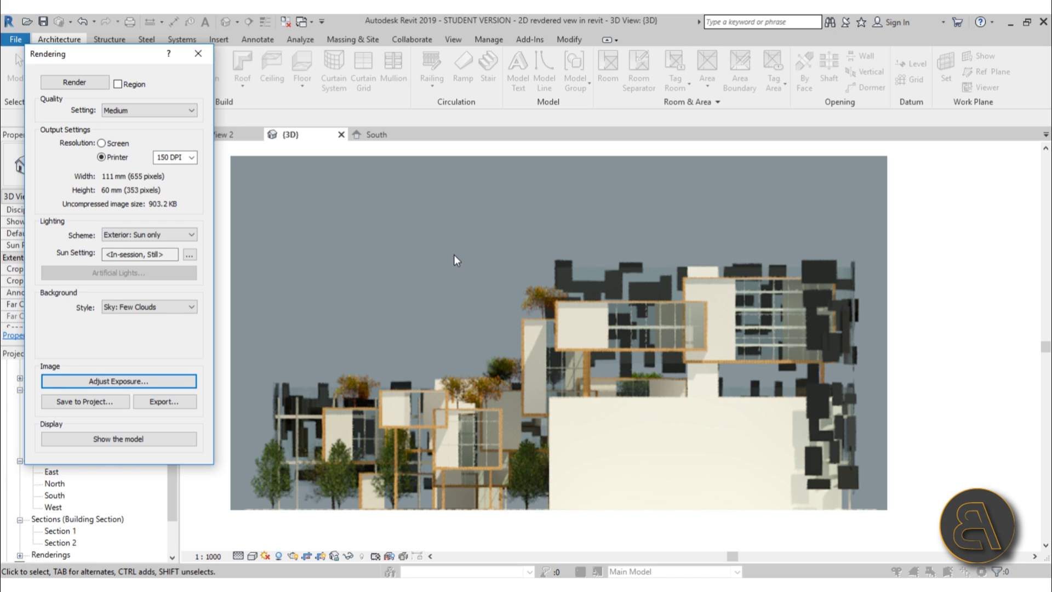
pyautogui.click(199, 53)
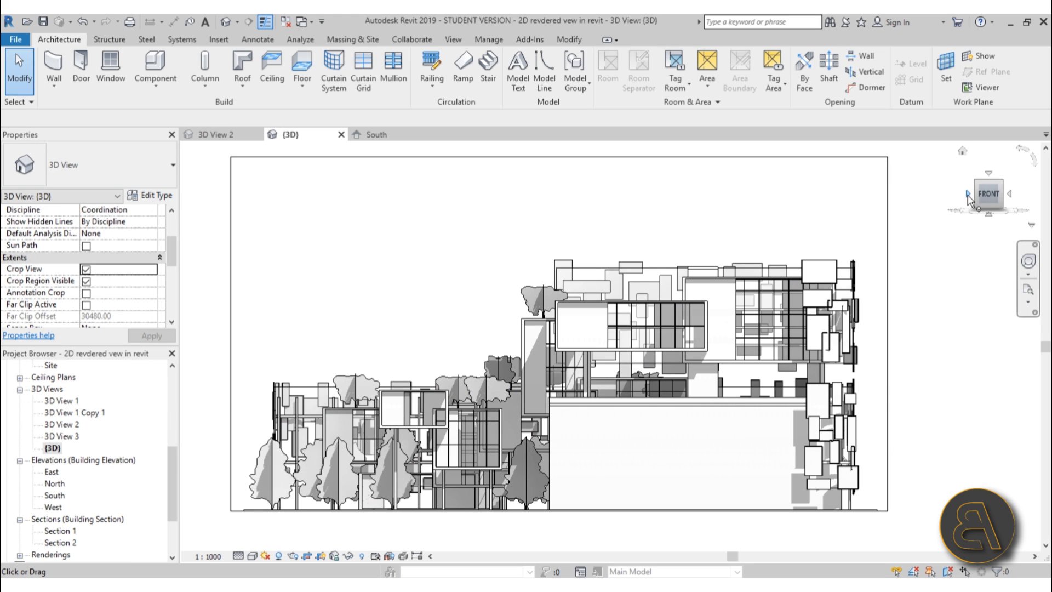
# - Orient the {3D} view to Left and extend the crop region to frame the whole side facade
pyautogui.click(968, 194)
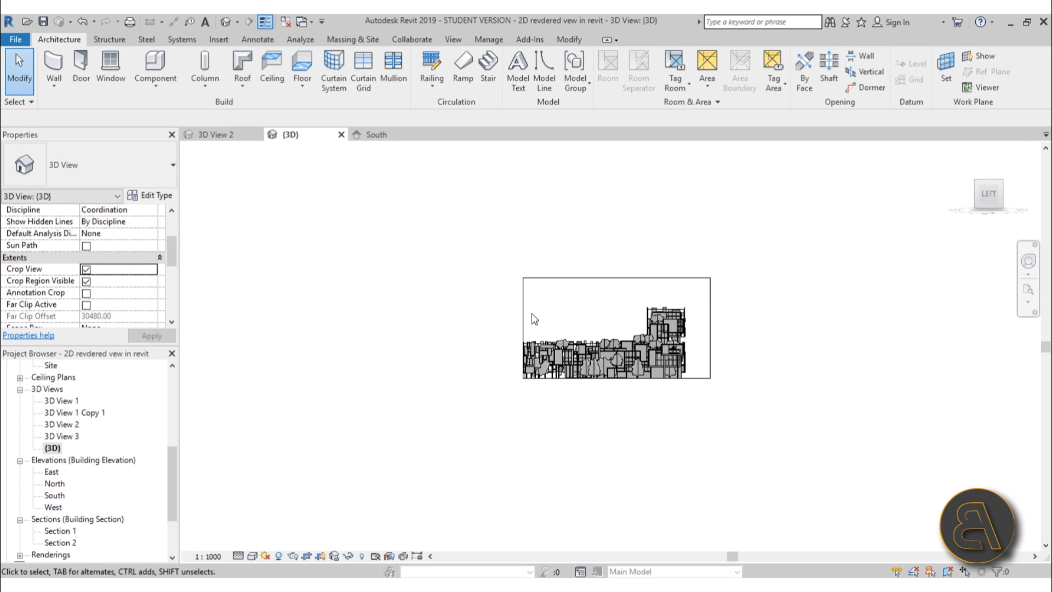
pyautogui.moveTo(688, 242); pyautogui.dragTo(662, 250)
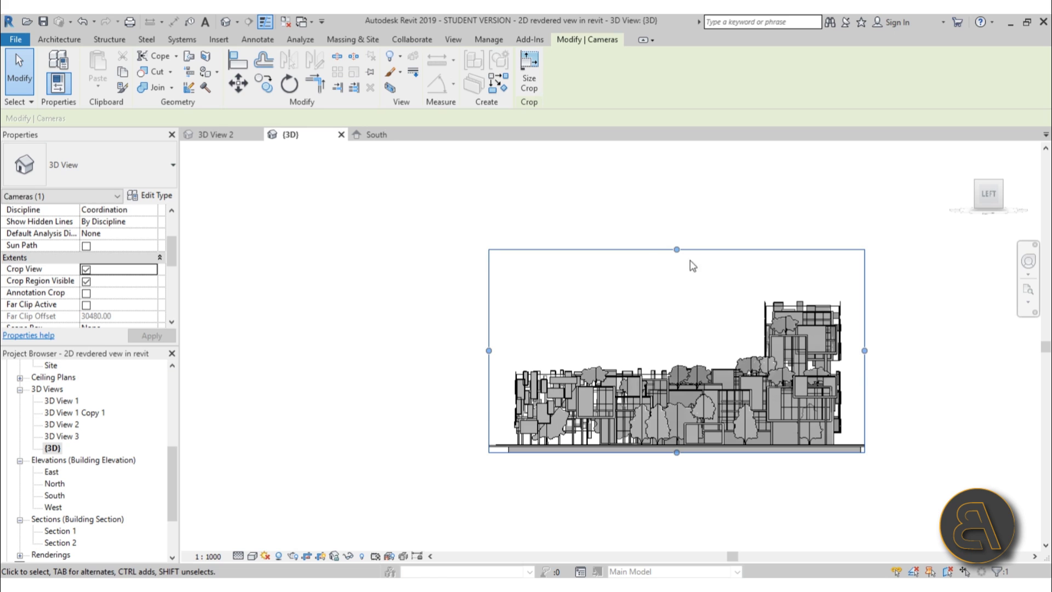
pyautogui.scroll(1, 872, 355)
pyautogui.scroll(1, 745, 493)
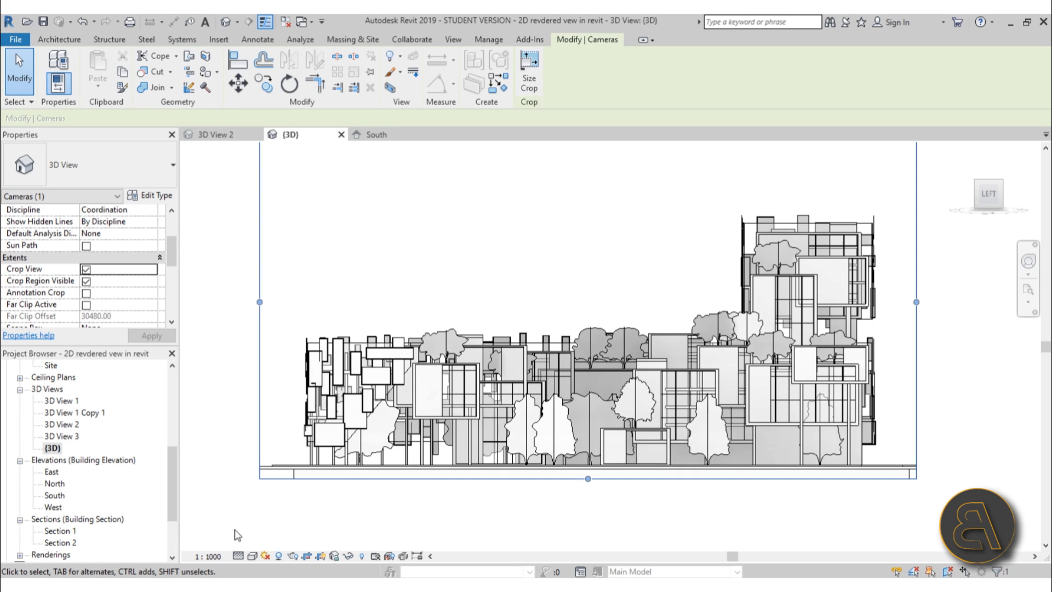
# - Open 3D View 1 Copy 1 and 3D View 2 in turn to examine the saved perspective views
pyautogui.moveTo(170, 467); pyautogui.dragTo(171, 377)
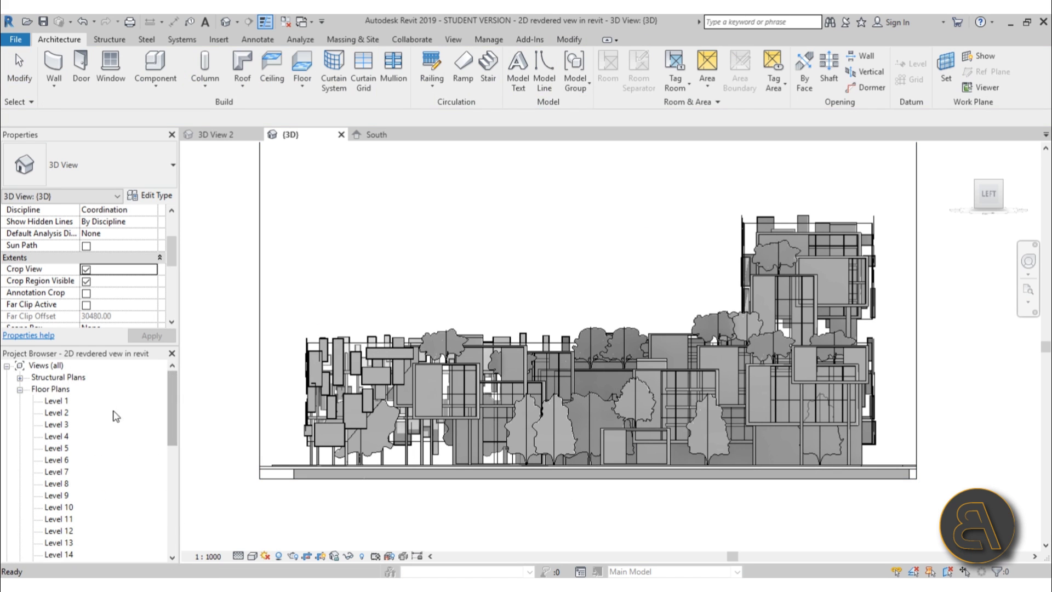
pyautogui.scroll(-2, 120, 412)
pyautogui.scroll(-2, 110, 446)
pyautogui.doubleClick(86, 461)
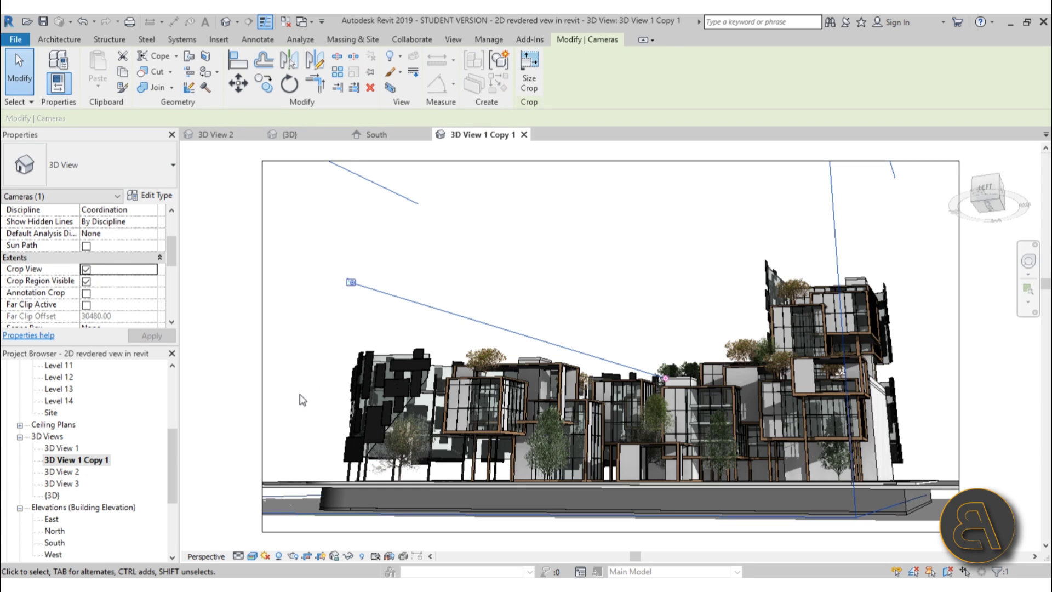
pyautogui.press('Escape')
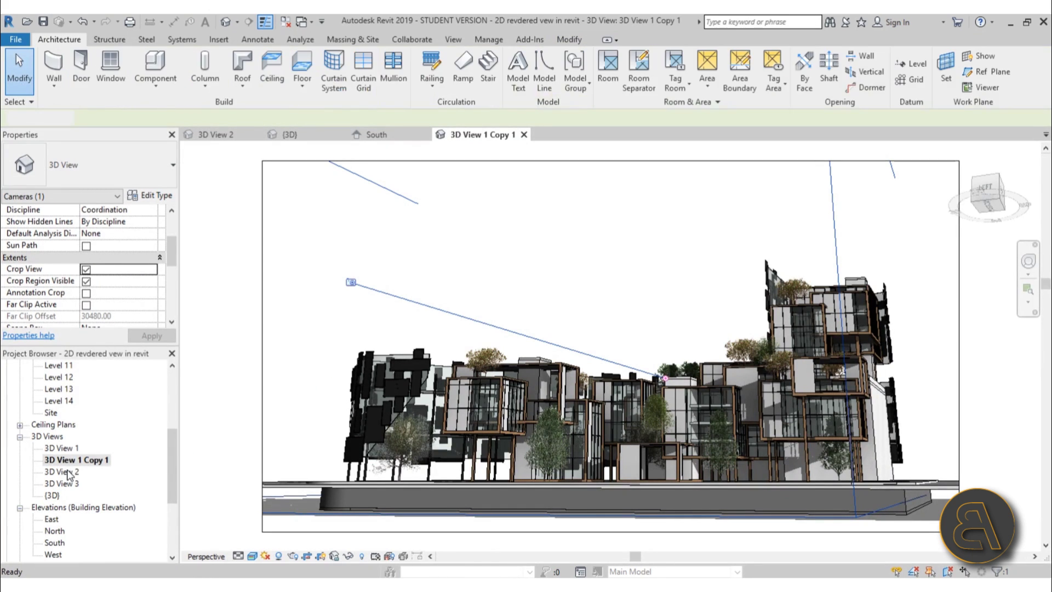
pyautogui.doubleClick(68, 473)
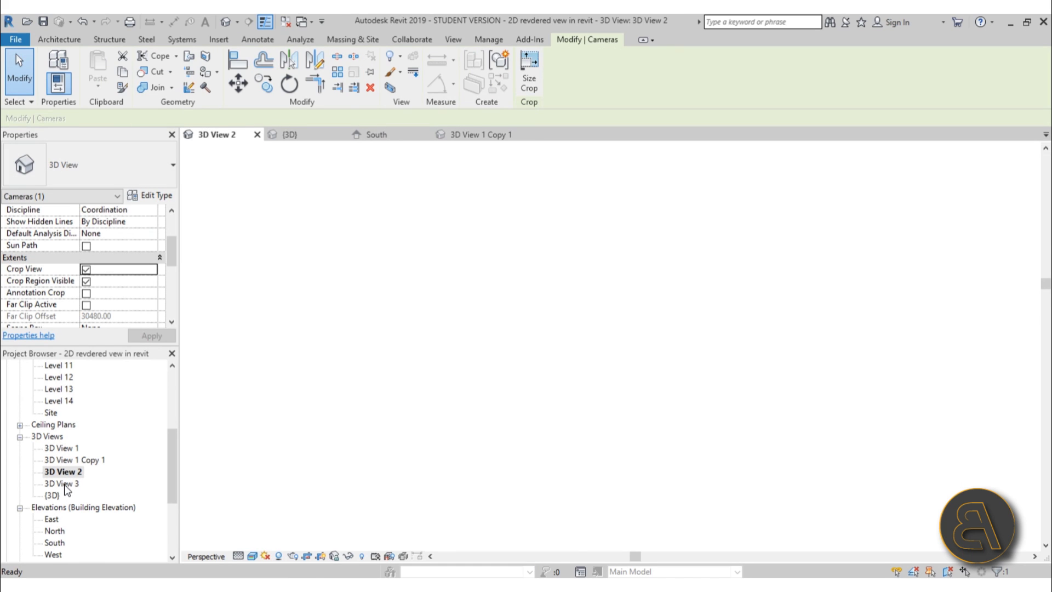
# - Examine how the section box cuts the building in the 3D View 2 perspective
pyautogui.scroll(-2, 430, 265)
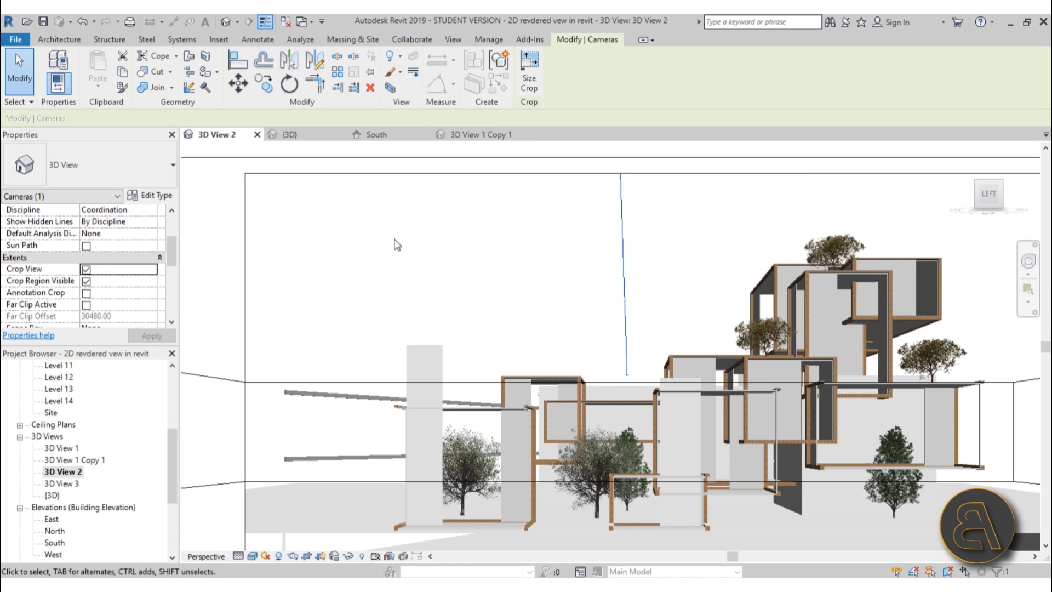
pyautogui.scroll(-1, 397, 245)
pyautogui.scroll(-1, 607, 338)
pyautogui.moveTo(521, 324); pyautogui.dragTo(480, 288, button='middle')
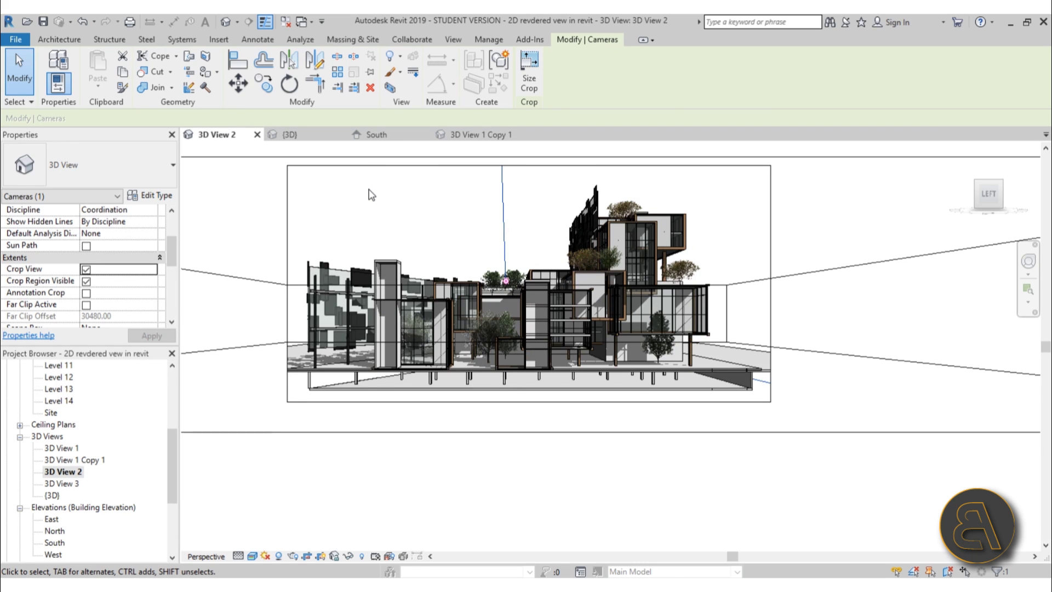
pyautogui.scroll(2, 371, 194)
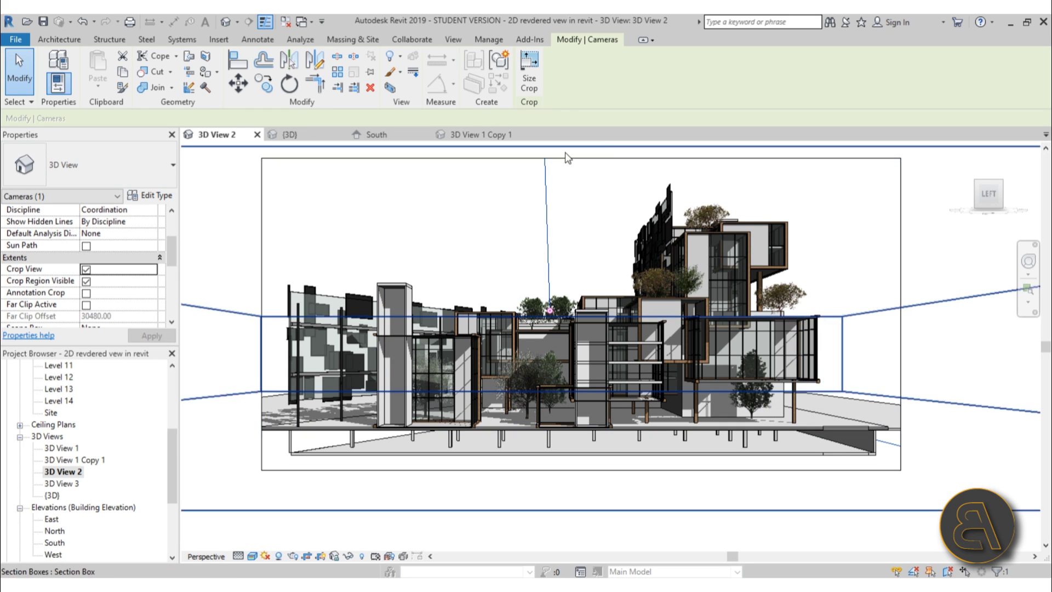
pyautogui.click(459, 252)
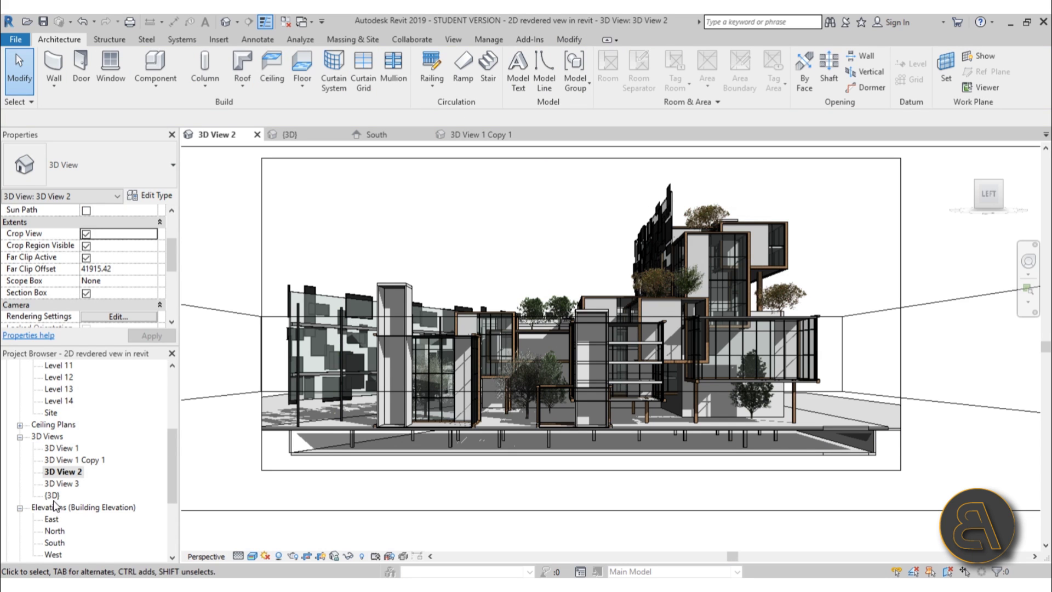
# - Return to the {3D} view and enable its Section Box
pyautogui.doubleClick(52, 496)
pyautogui.scroll(-1, 546, 290)
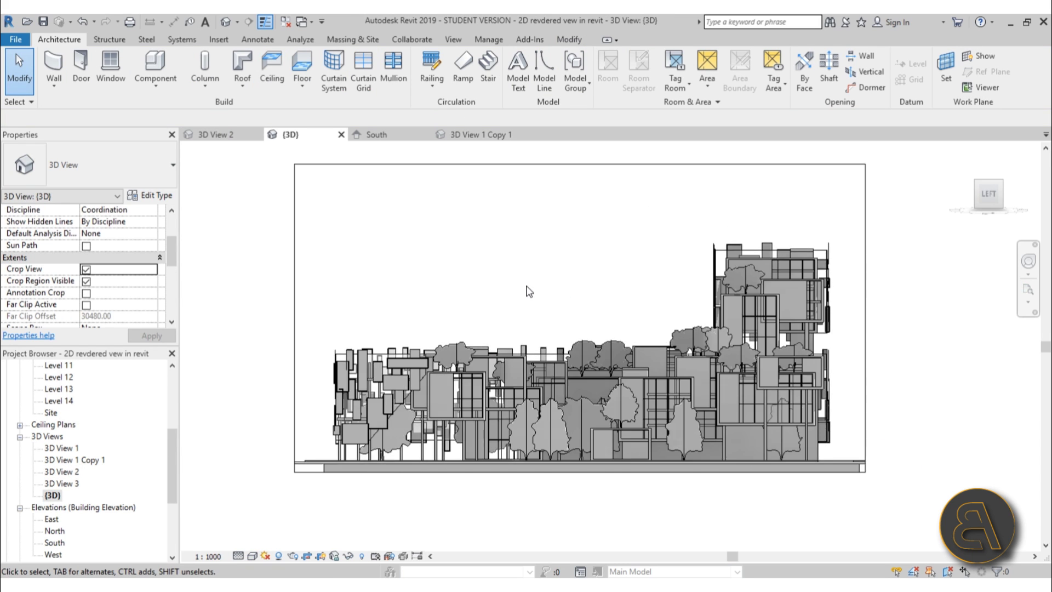
pyautogui.scroll(1, 516, 299)
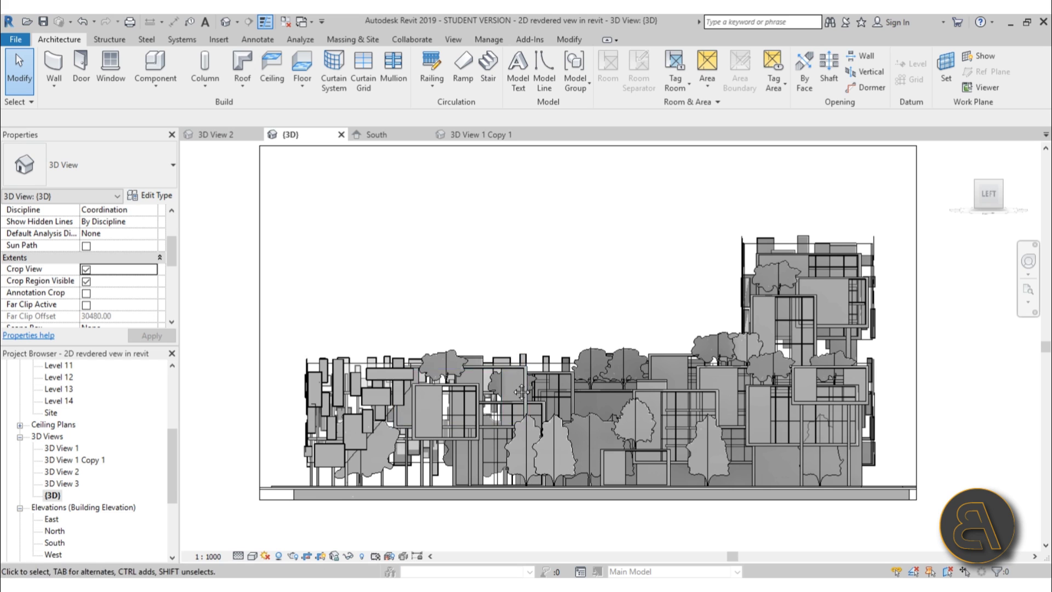
pyautogui.scroll(-1, 487, 248)
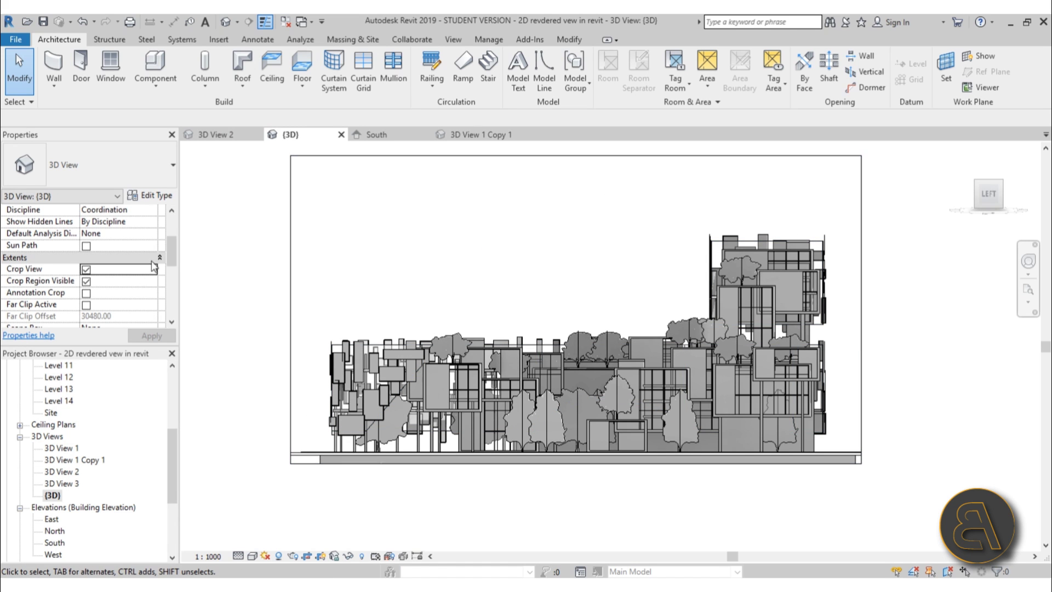
pyautogui.moveTo(173, 248); pyautogui.dragTo(174, 260)
pyautogui.click(86, 292)
pyautogui.scroll(-3, 509, 281)
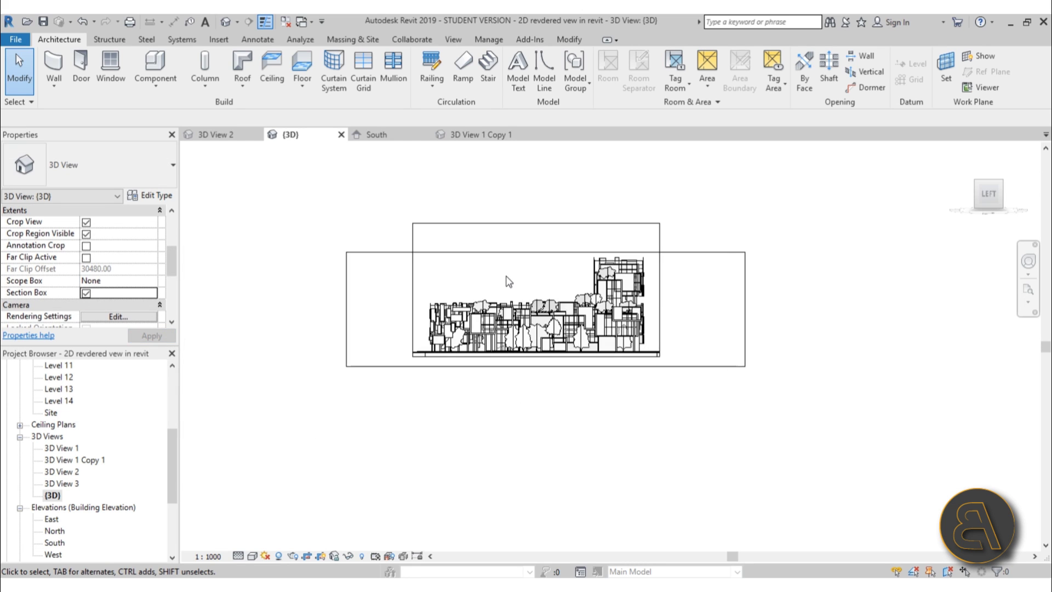
# - Raise the section box's upper face slightly above the tower and apply the Shaded visual style
pyautogui.click(504, 253)
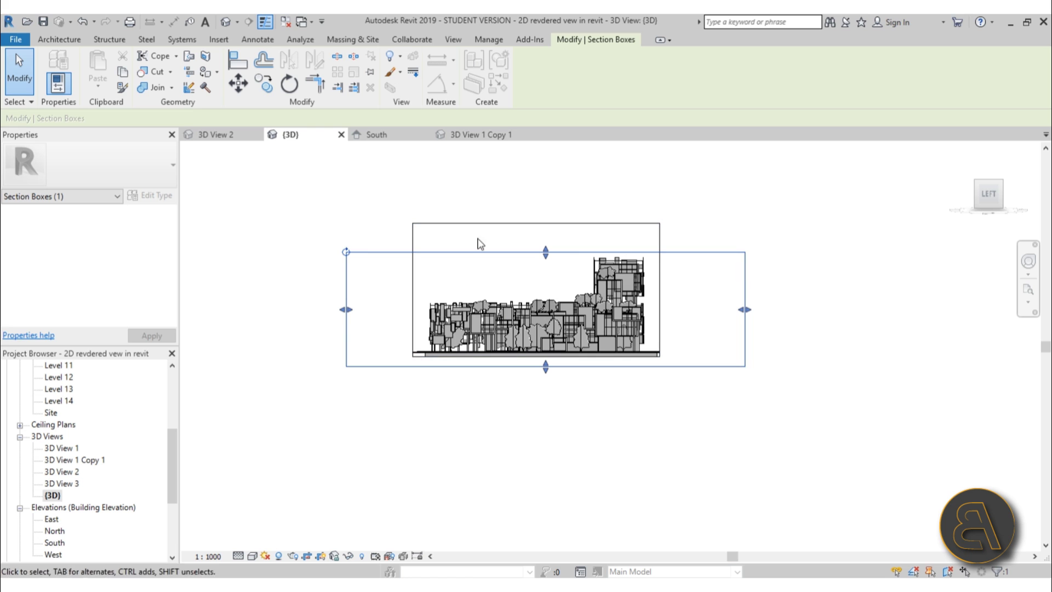
pyautogui.scroll(3, 500, 279)
pyautogui.click(495, 276)
pyautogui.click(487, 225)
pyautogui.moveTo(593, 227); pyautogui.dragTo(593, 215)
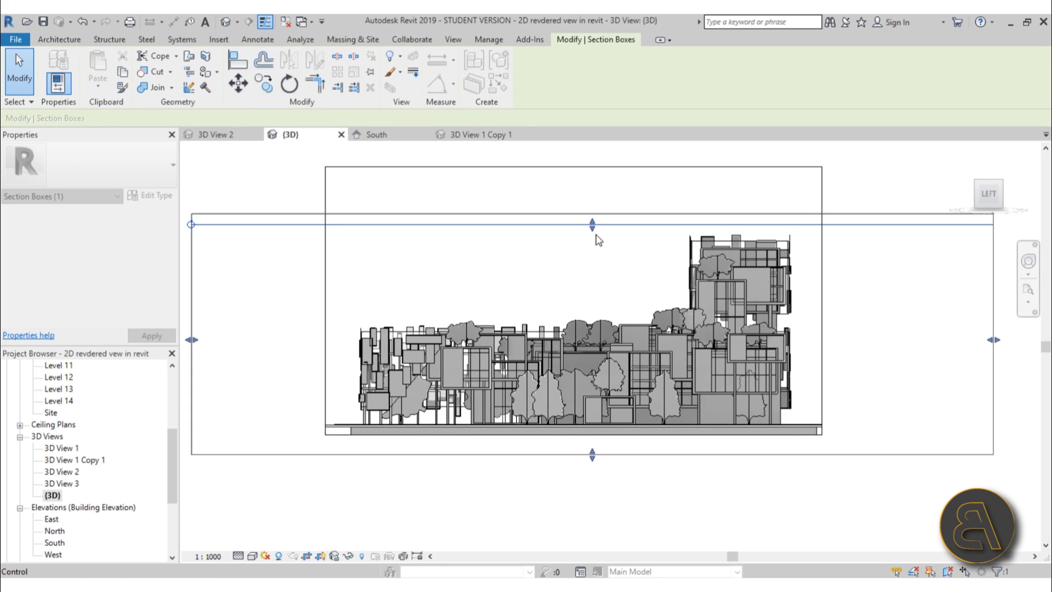
pyautogui.scroll(-3, 597, 233)
pyautogui.press('s')
pyautogui.press('d')
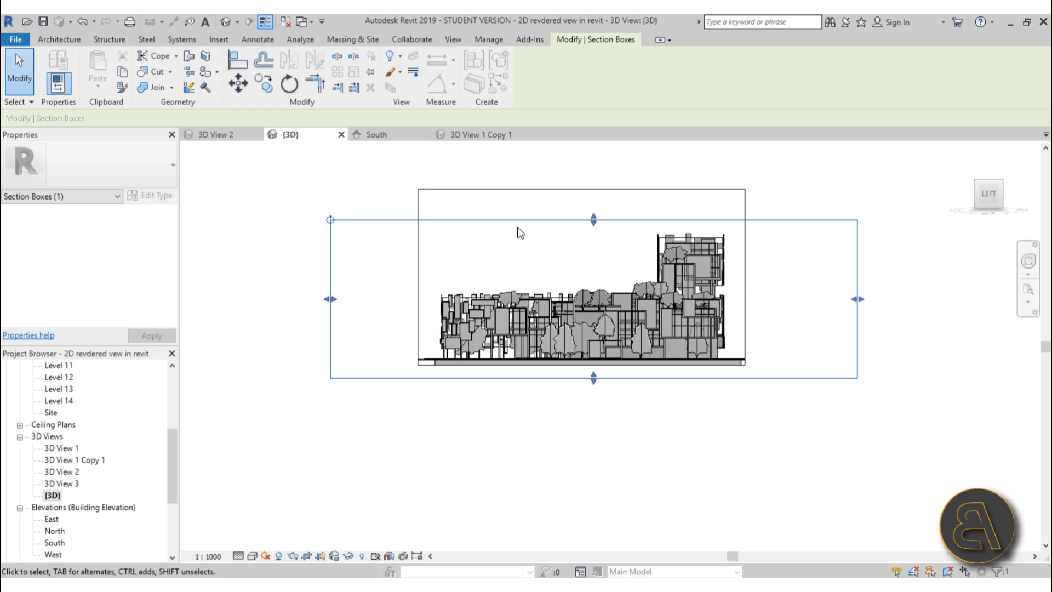
# - Open the Site floor plan and check whether the section box's extents can be viewed and selected there
pyautogui.click(514, 238)
pyautogui.click(514, 220)
pyautogui.press('Escape')
pyautogui.moveTo(169, 456); pyautogui.dragTo(171, 435)
pyautogui.doubleClick(52, 471)
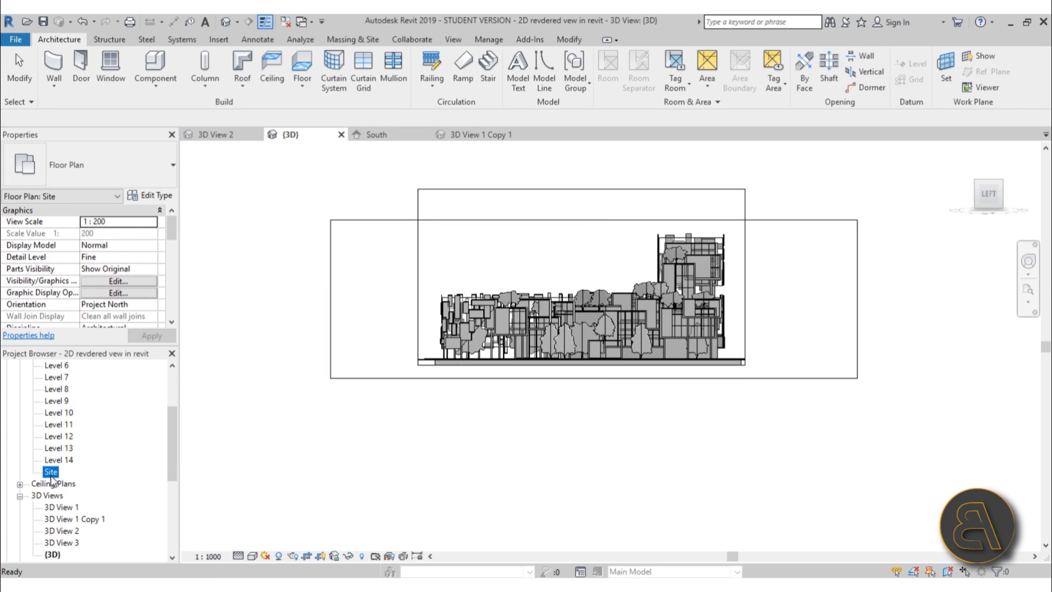
pyautogui.scroll(-2, 538, 283)
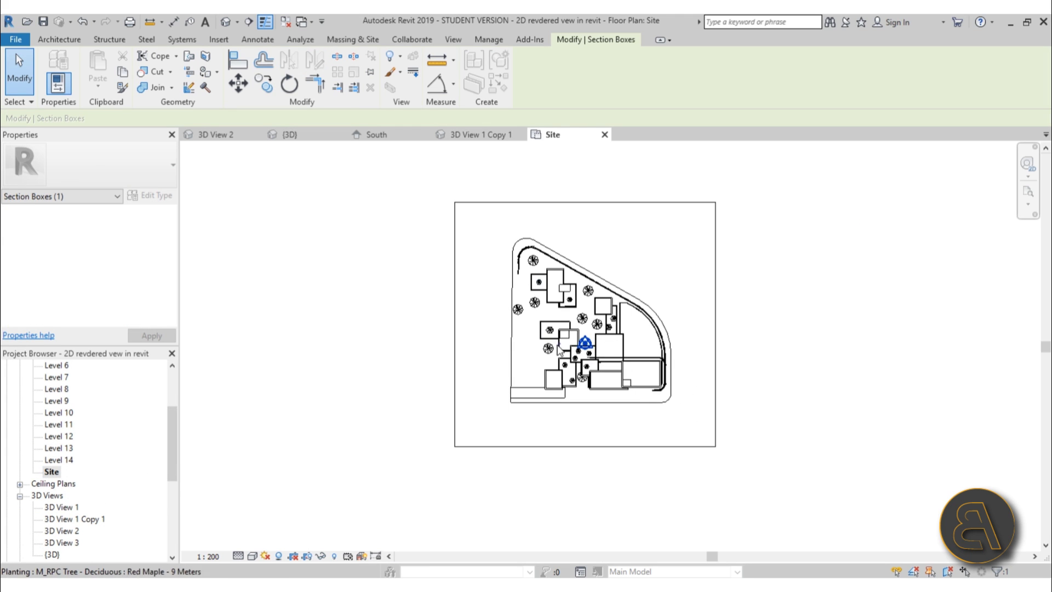
pyautogui.scroll(2, 565, 445)
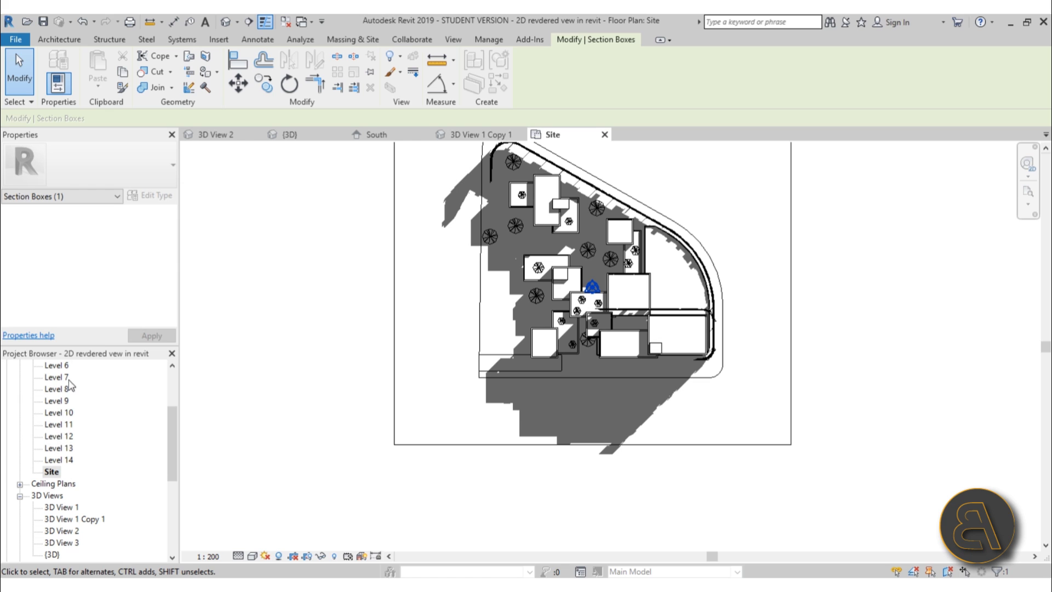
pyautogui.press('Escape')
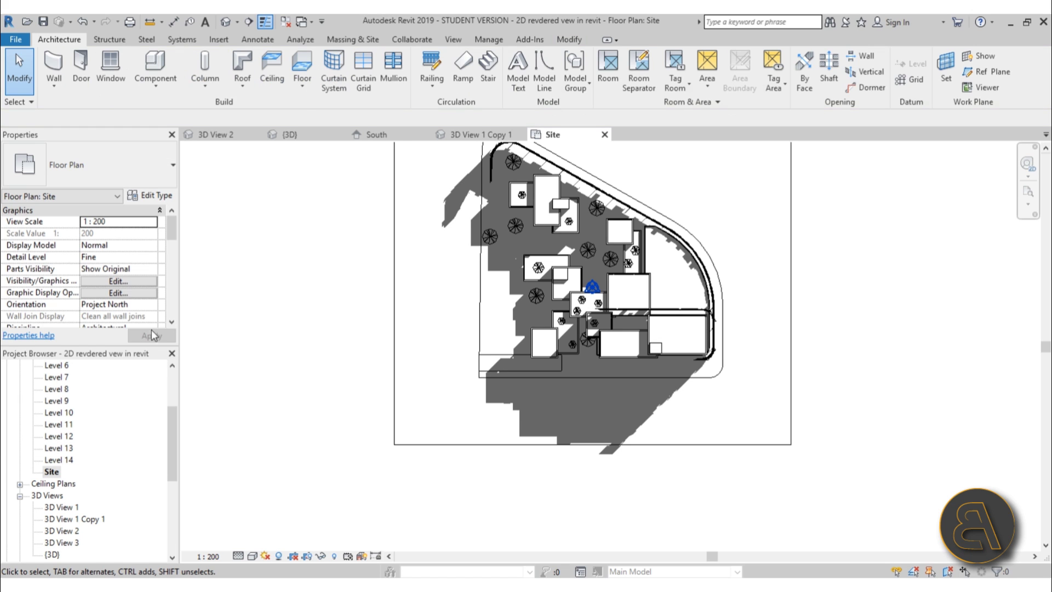
pyautogui.scroll(-5, 137, 263)
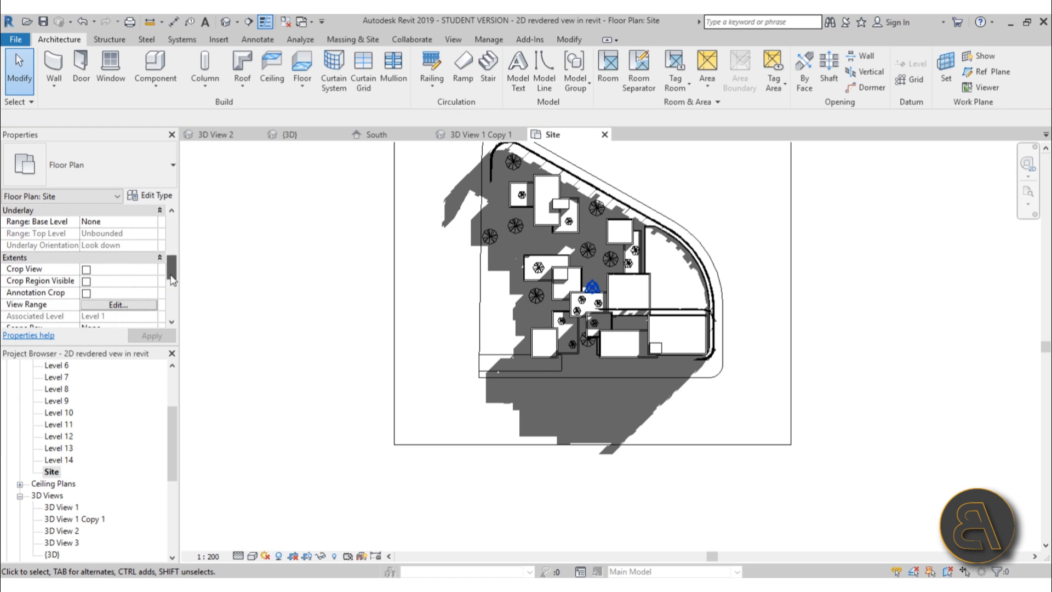
pyautogui.scroll(-4, 414, 366)
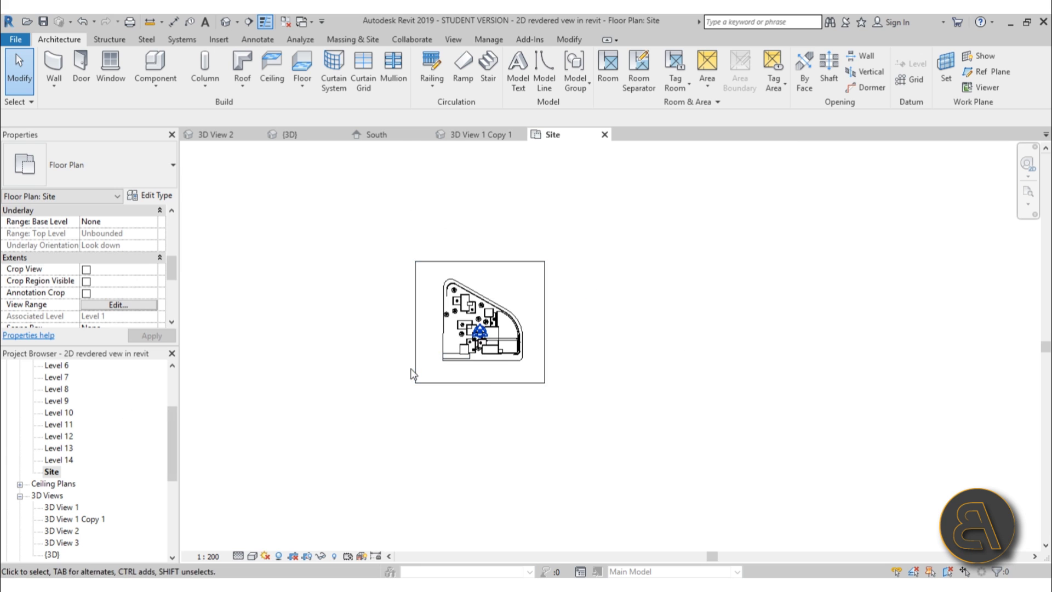
pyautogui.click(416, 366)
pyautogui.click(323, 385)
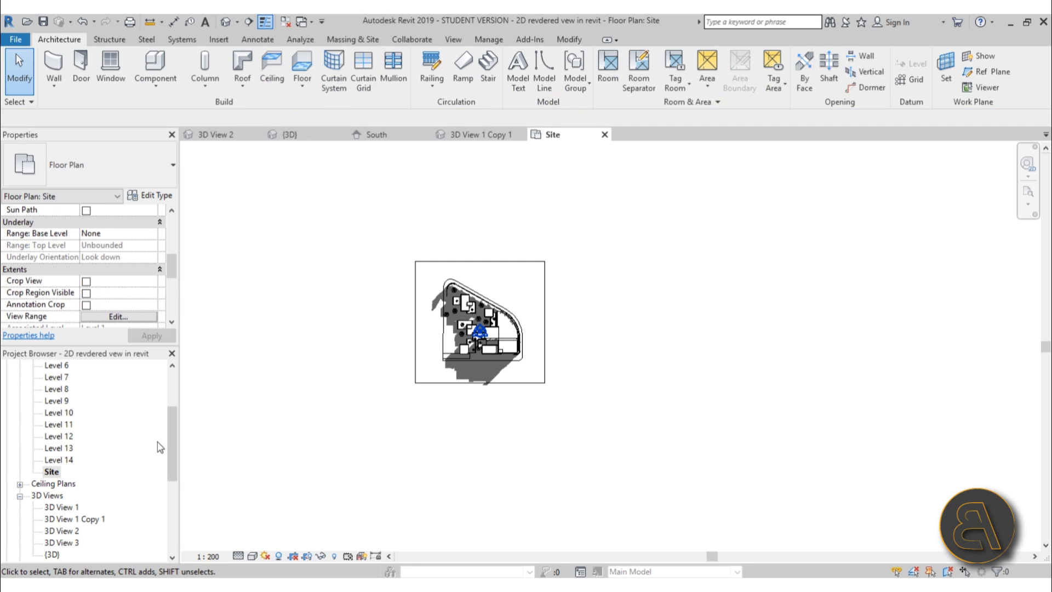
# - Select the section box in {3D}, check for it in the Level 1 floor plan and return to {3D}
pyautogui.moveTo(171, 439); pyautogui.dragTo(172, 462)
pyautogui.doubleClick(53, 495)
pyautogui.click(451, 219)
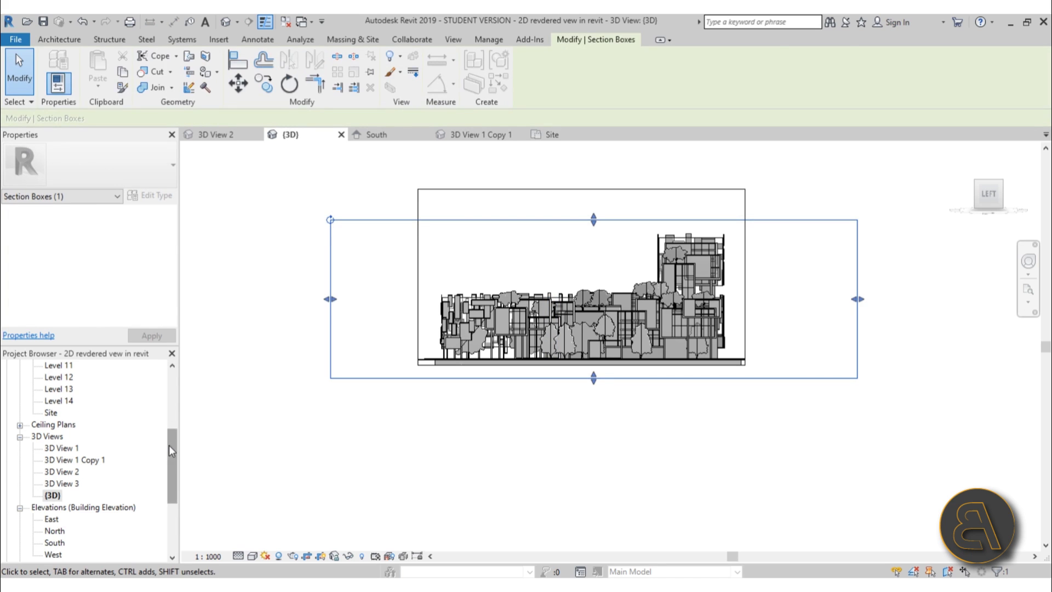
pyautogui.moveTo(172, 444); pyautogui.dragTo(183, 387)
pyautogui.doubleClick(56, 401)
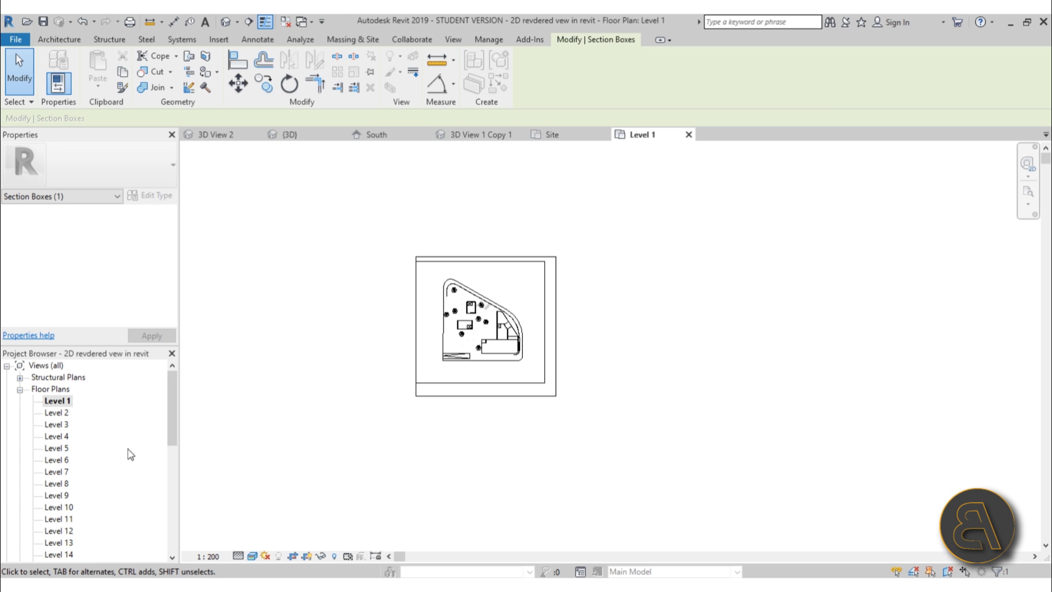
pyautogui.moveTo(175, 417); pyautogui.dragTo(176, 481)
pyautogui.doubleClick(52, 483)
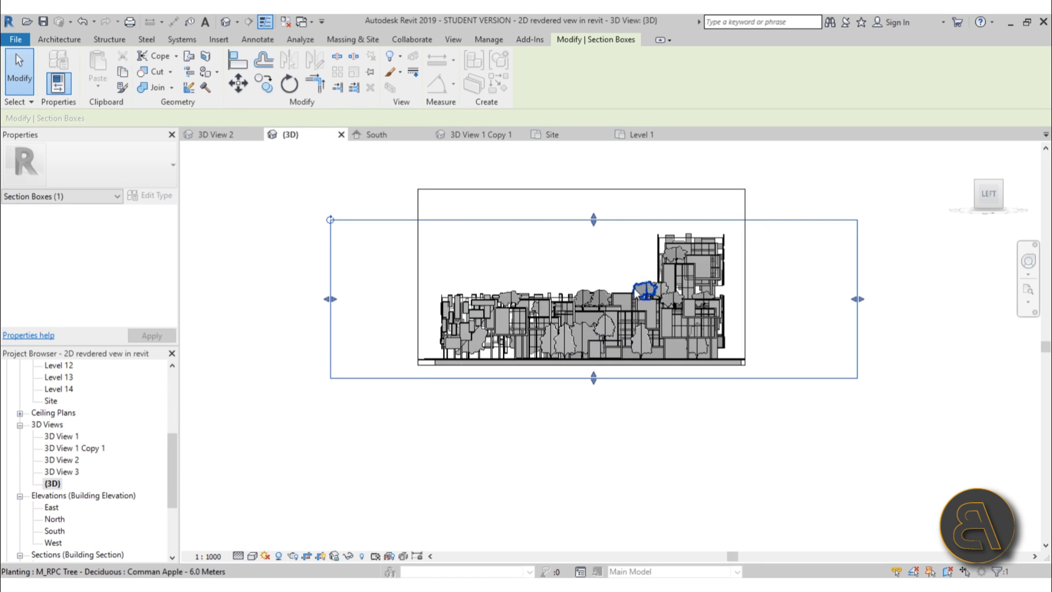
# - Pull the section box's left-side face inward through the buildings, and orient the view back to Left
pyautogui.keyDown('shift'); pyautogui.moveTo(688, 274); pyautogui.dragTo(547, 384, button='middle'); pyautogui.keyUp('shift')
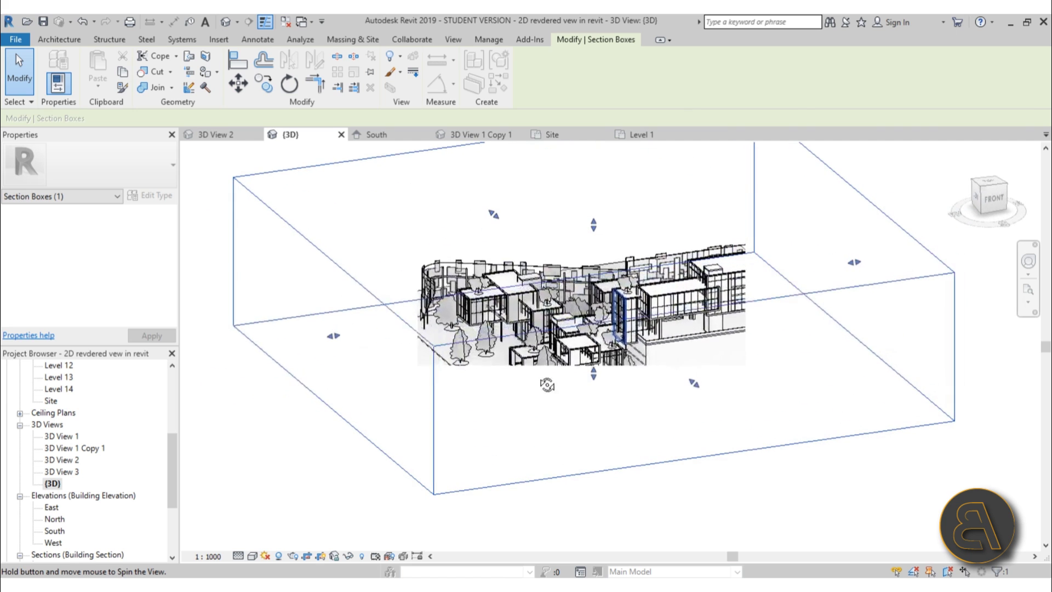
pyautogui.moveTo(466, 317); pyautogui.dragTo(519, 310)
pyautogui.keyDown('shift'); pyautogui.moveTo(467, 340); pyautogui.dragTo(442, 345, button='middle'); pyautogui.keyUp('shift')
pyautogui.scroll(5, 441, 345)
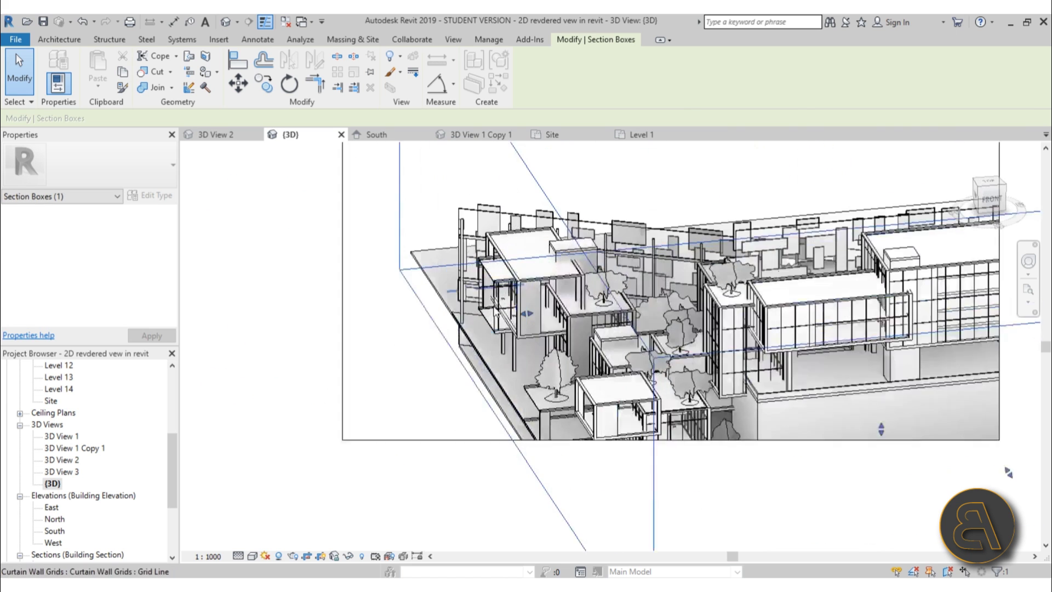
pyautogui.moveTo(532, 317); pyautogui.dragTo(616, 313)
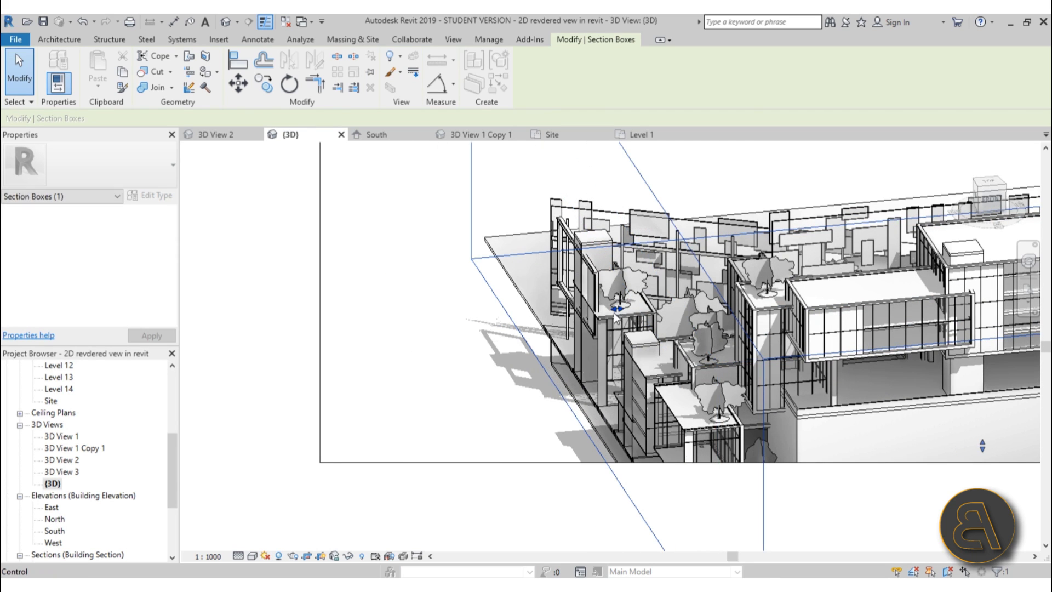
pyautogui.scroll(-5, 427, 322)
pyautogui.keyDown('shift'); pyautogui.moveTo(430, 352); pyautogui.dragTo(289, 278, button='middle'); pyautogui.keyUp('shift')
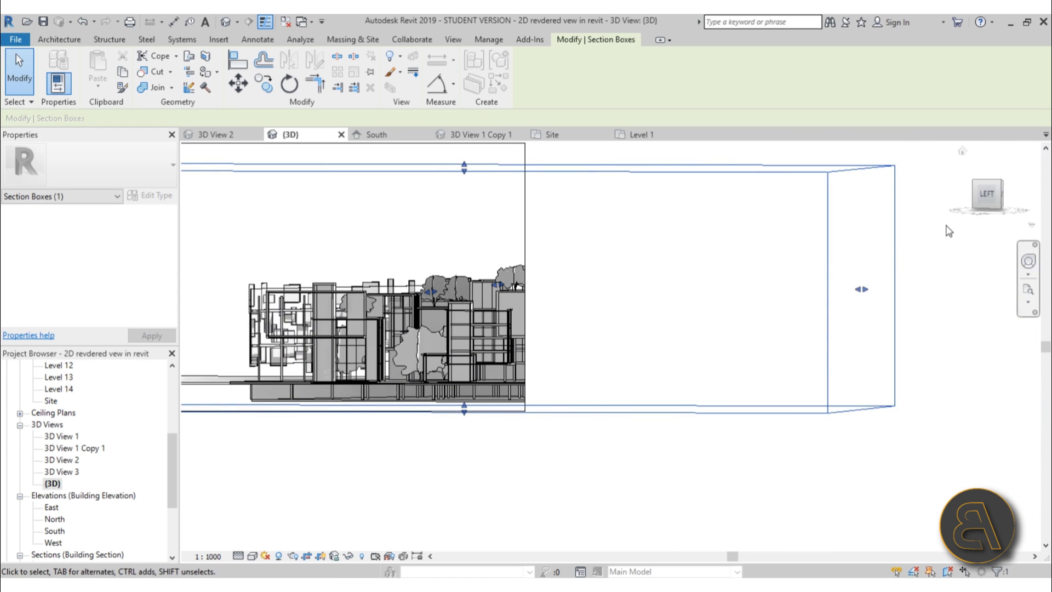
pyautogui.click(986, 203)
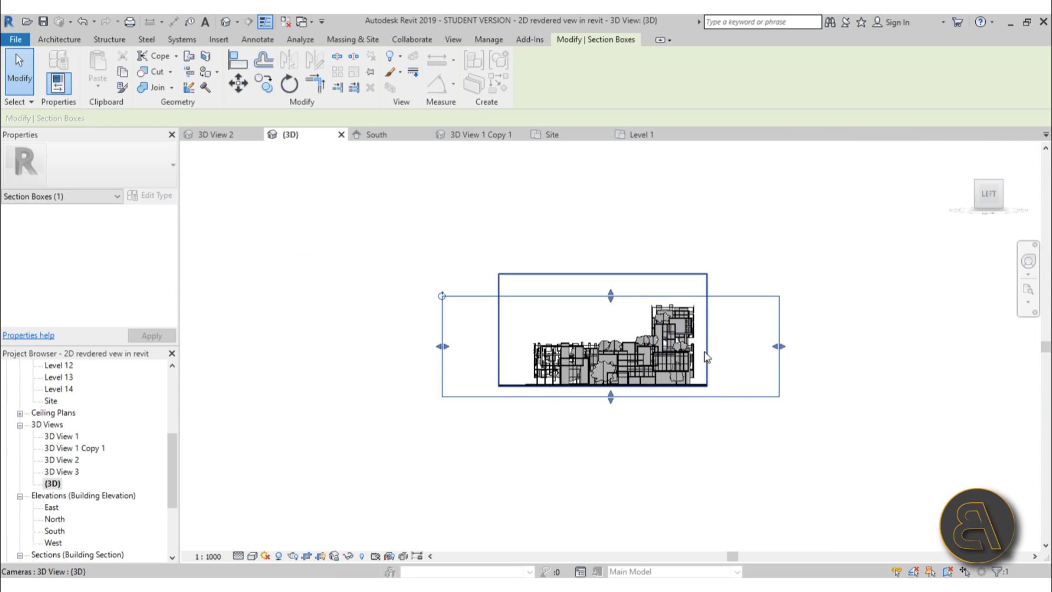
# - Examine the section cut through the buildings and ground slab in the Left view
pyautogui.scroll(3, 326, 313)
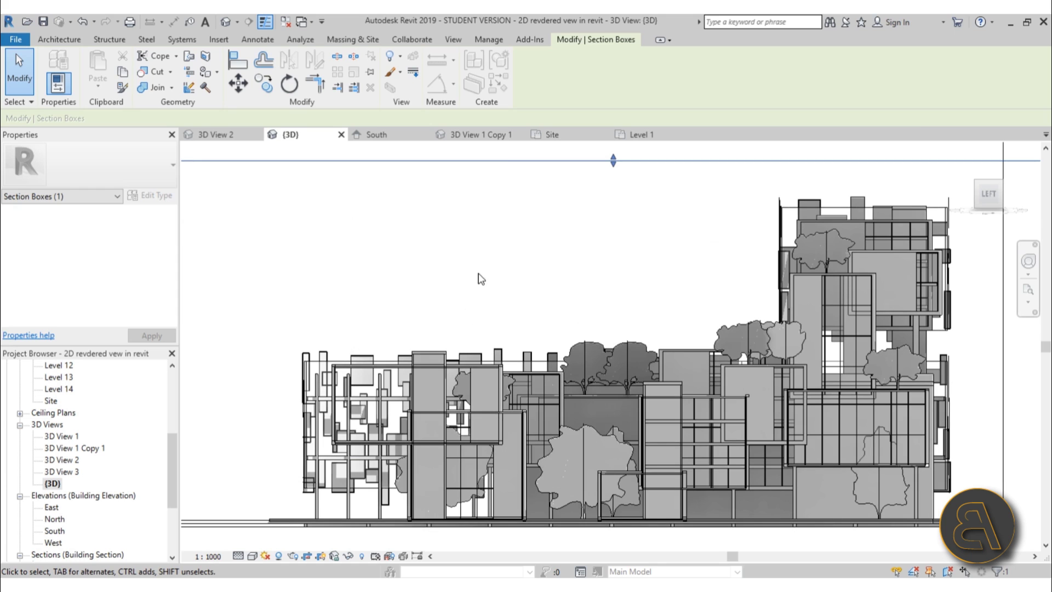
pyautogui.scroll(-2, 518, 262)
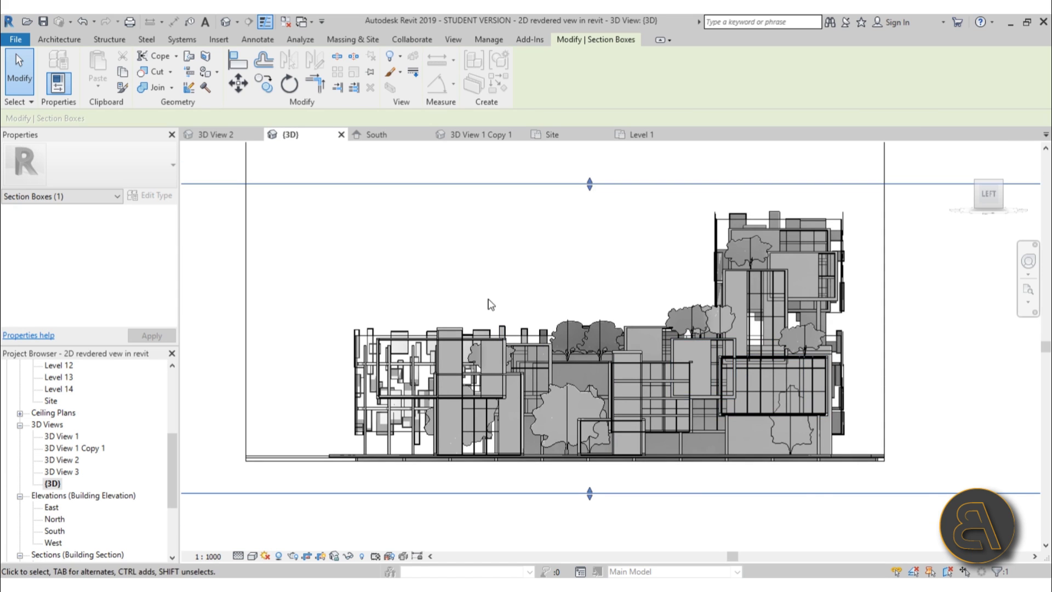
pyautogui.scroll(2, 824, 437)
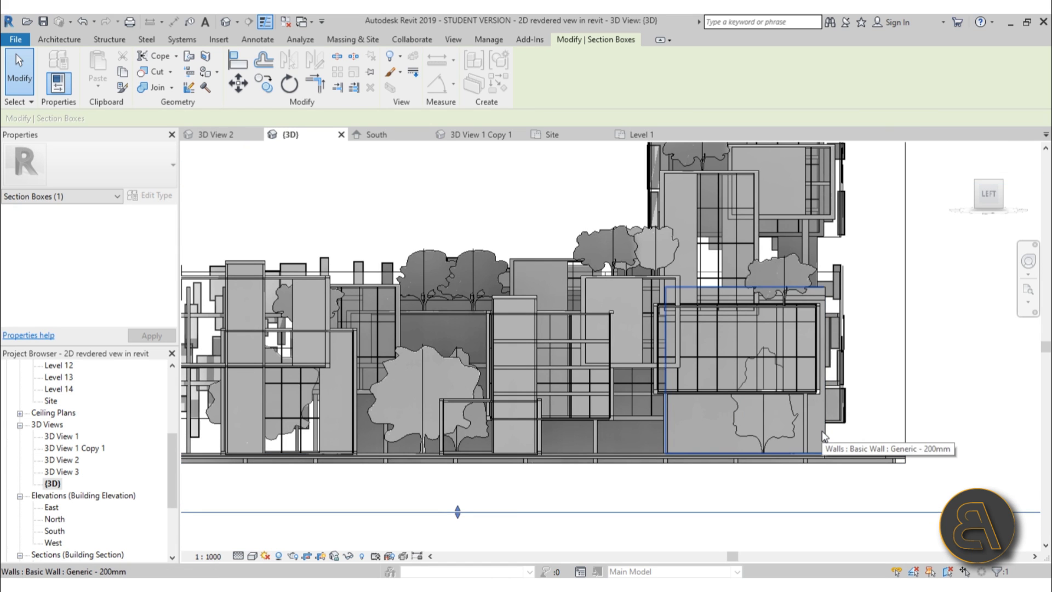
pyautogui.scroll(-2, 616, 353)
pyautogui.moveTo(556, 351); pyautogui.dragTo(773, 294, button='middle')
pyautogui.click(992, 195)
# - Raise the section box's upper face well above the tower so it clears the crop region
pyautogui.scroll(-2, 715, 312)
pyautogui.moveTo(886, 274); pyautogui.dragTo(718, 329, button='middle')
pyautogui.scroll(8, 622, 336)
pyautogui.click(588, 283)
pyautogui.scroll(-3, 590, 274)
pyautogui.click(602, 232)
pyautogui.moveTo(613, 229); pyautogui.dragTo(613, 175)
pyautogui.click(651, 253)
pyautogui.scroll(-2, 590, 312)
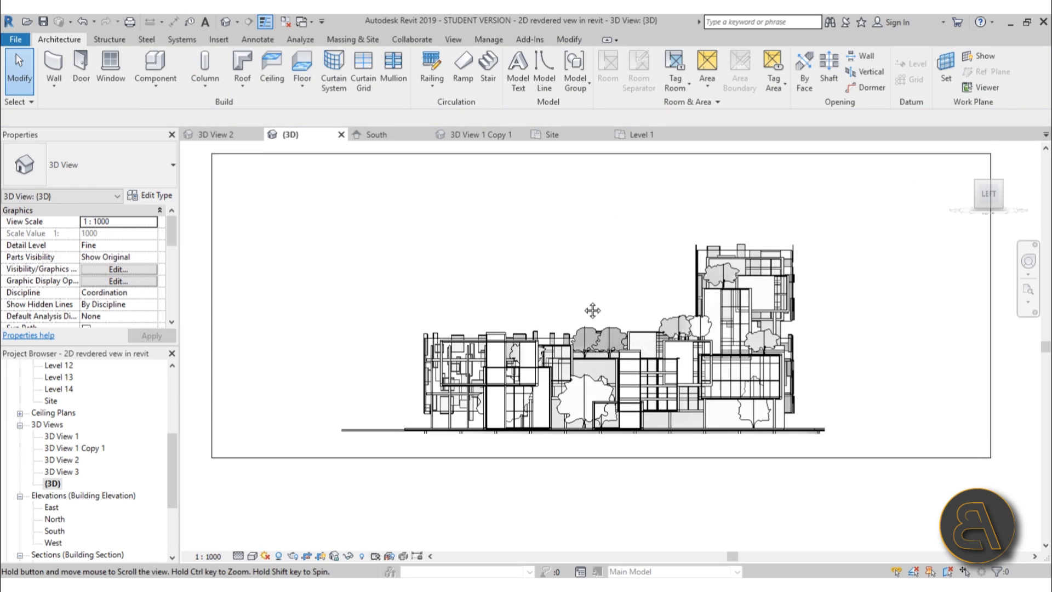
# - Raise the crop region's bottom edge to the ground slab, cropping out the supports beneath it
pyautogui.click(516, 186)
pyautogui.scroll(6, 543, 471)
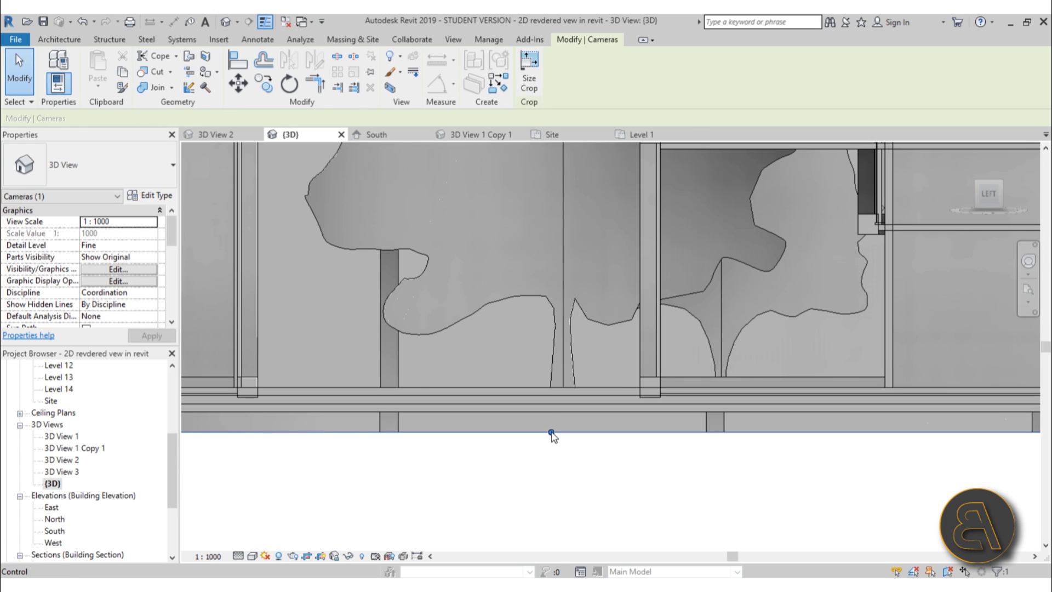
pyautogui.moveTo(551, 432); pyautogui.dragTo(551, 413)
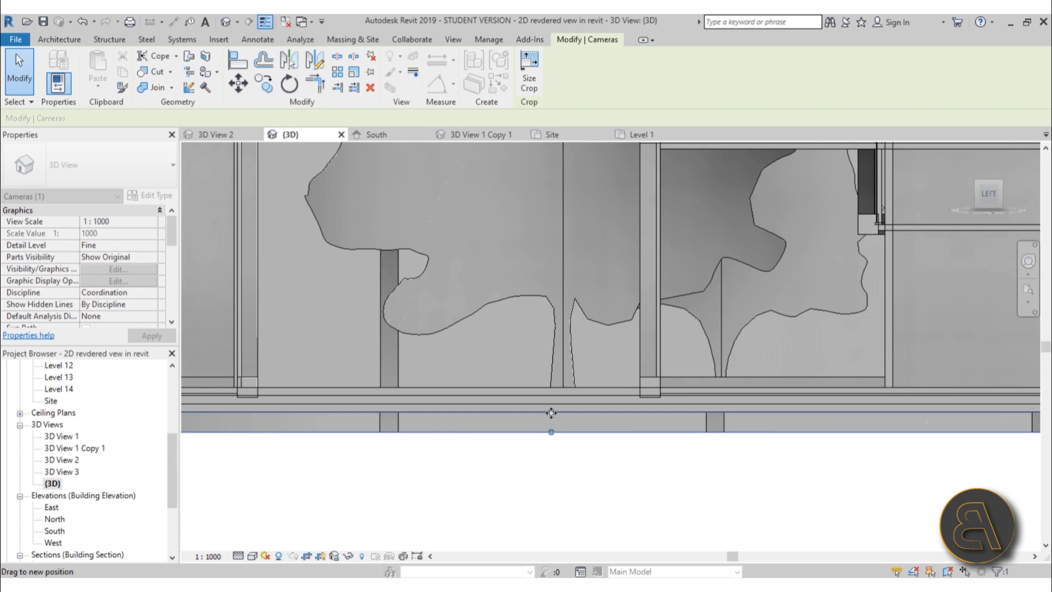
pyautogui.scroll(-5, 580, 465)
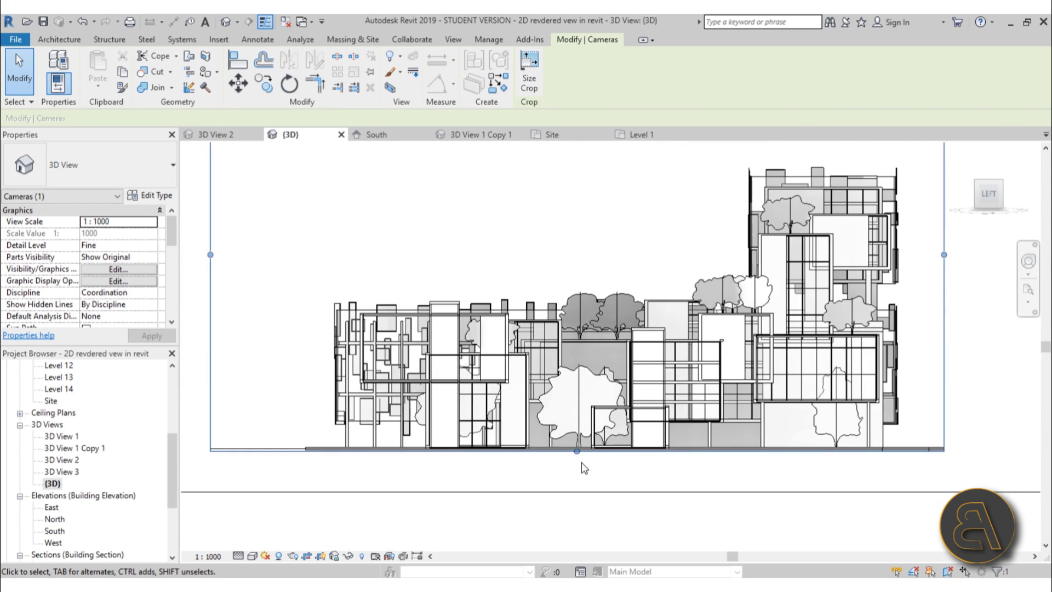
pyautogui.click(566, 521)
pyautogui.scroll(3, 327, 453)
pyautogui.click(327, 453)
pyautogui.click(335, 472)
# - Pull the crop region's left edge in toward the buildings and lower its upper edge slightly
pyautogui.scroll(-5, 439, 474)
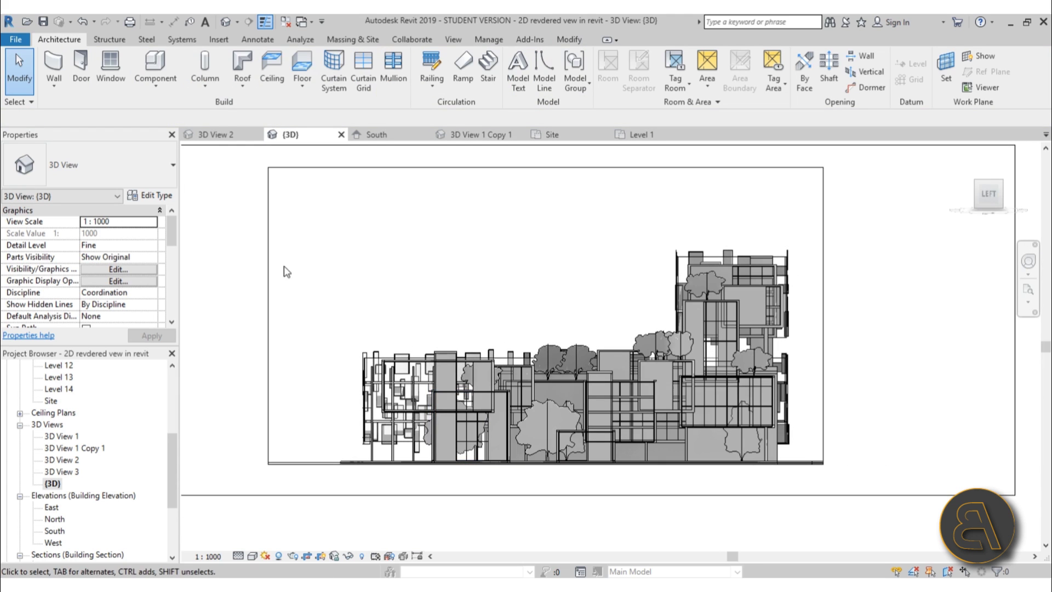
pyautogui.click(269, 306)
pyautogui.moveTo(270, 315); pyautogui.dragTo(335, 322)
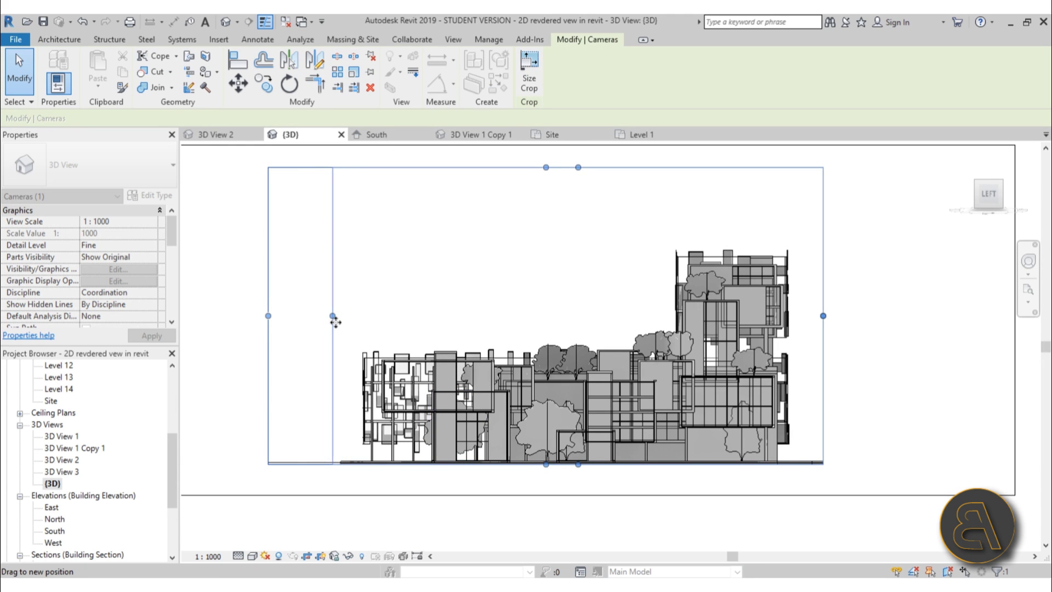
pyautogui.moveTo(578, 167); pyautogui.dragTo(578, 178)
pyautogui.click(599, 262)
# - Render the cropped Left section view, inspect the rendered facade and trees up close, and close the rendering settings
pyautogui.scroll(2, 599, 263)
pyautogui.moveTo(529, 274); pyautogui.dragTo(525, 287, button='middle')
pyautogui.scroll(-1, 525, 283)
pyautogui.press('r')
pyautogui.press('r')
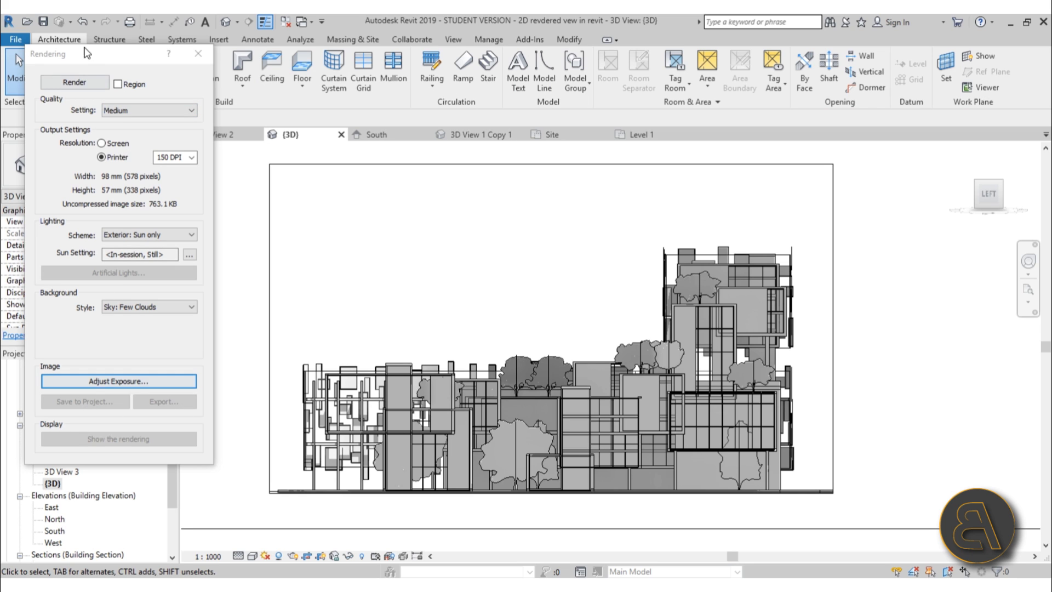
pyautogui.click(94, 83)
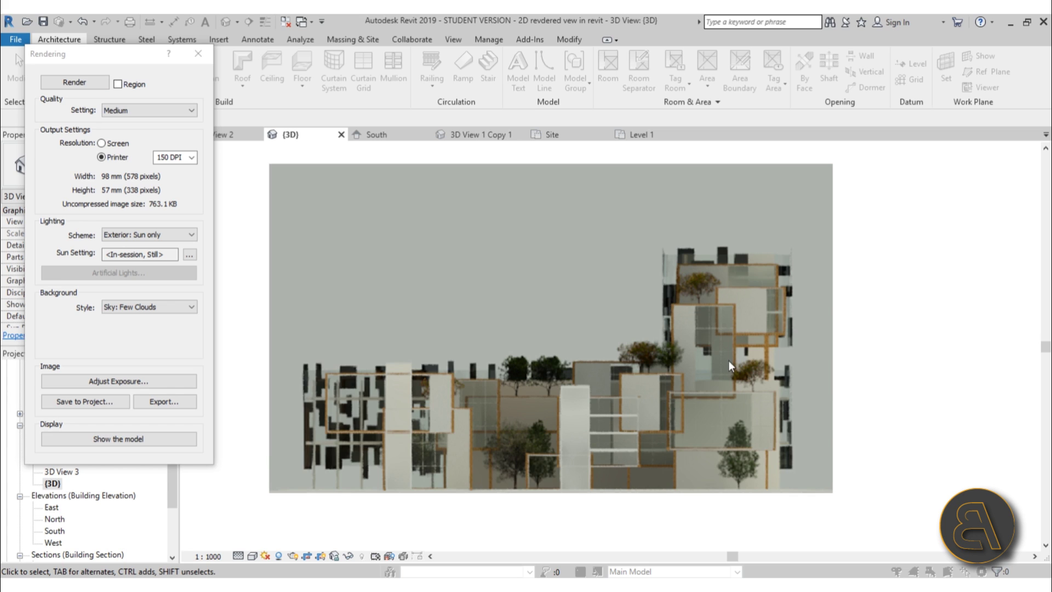
pyautogui.scroll(3, 724, 369)
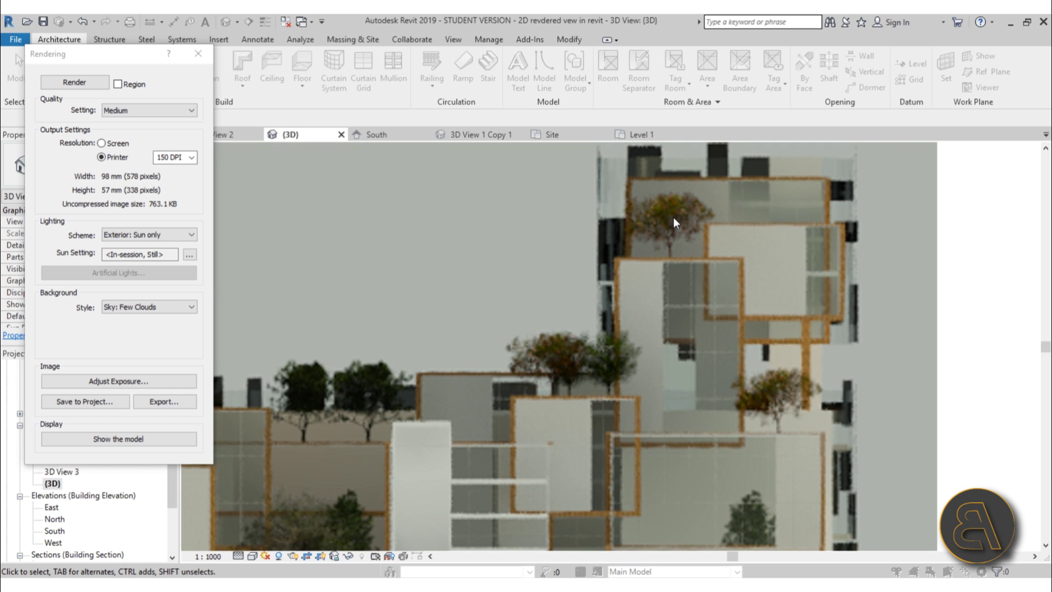
pyautogui.scroll(-4, 673, 218)
pyautogui.moveTo(671, 223); pyautogui.dragTo(588, 351, button='middle')
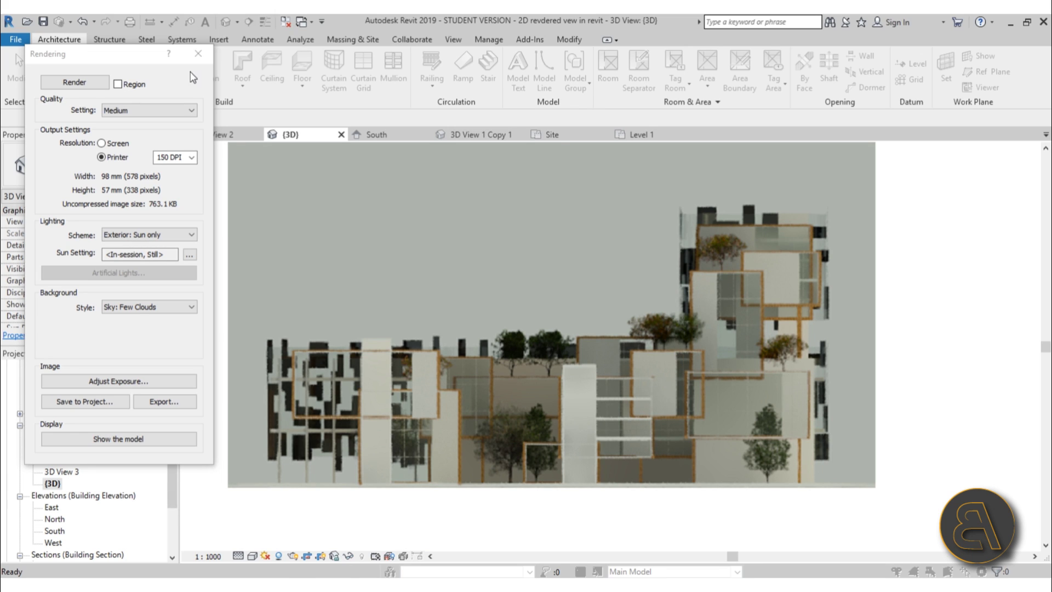
pyautogui.click(198, 54)
# - Orbit from the Left view to an angled 3D view and shift the crop region slightly downward over the buildings
pyautogui.scroll(-3, 691, 291)
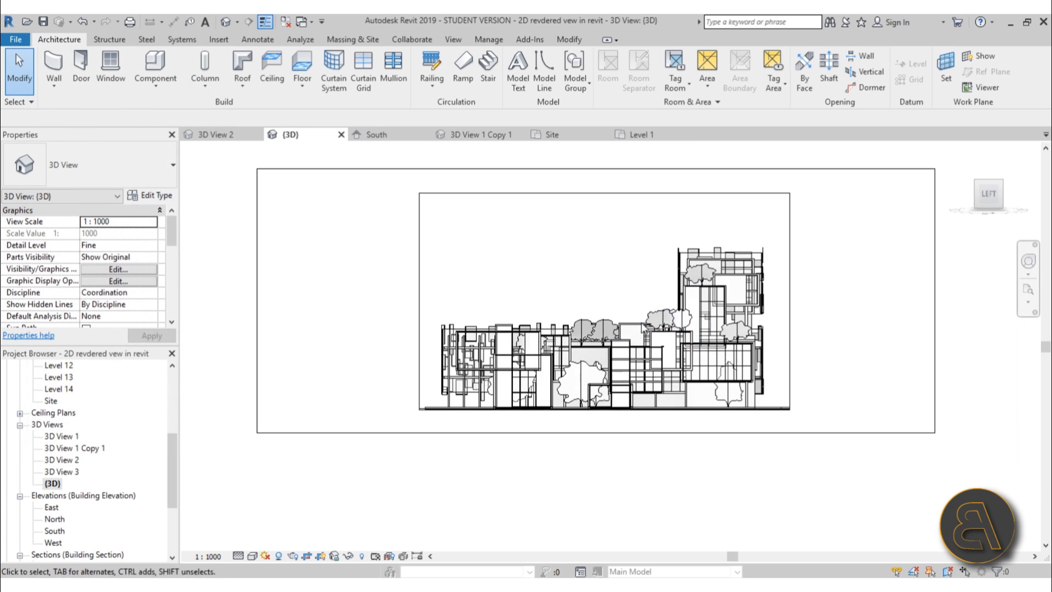
pyautogui.keyDown('shift'); pyautogui.moveTo(705, 321); pyautogui.dragTo(486, 263, button='middle'); pyautogui.keyUp('shift')
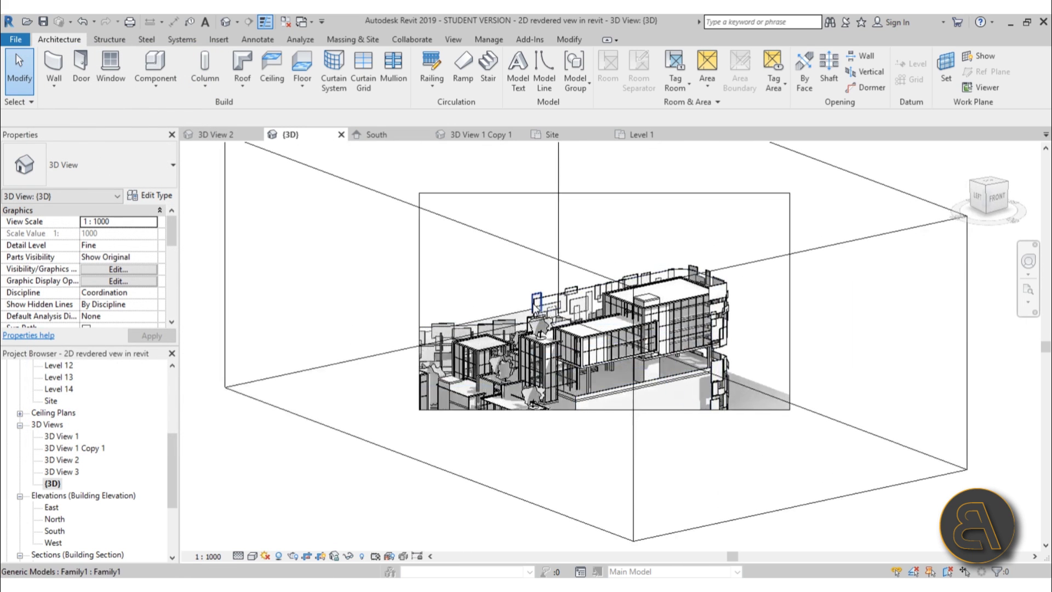
pyautogui.click(499, 245)
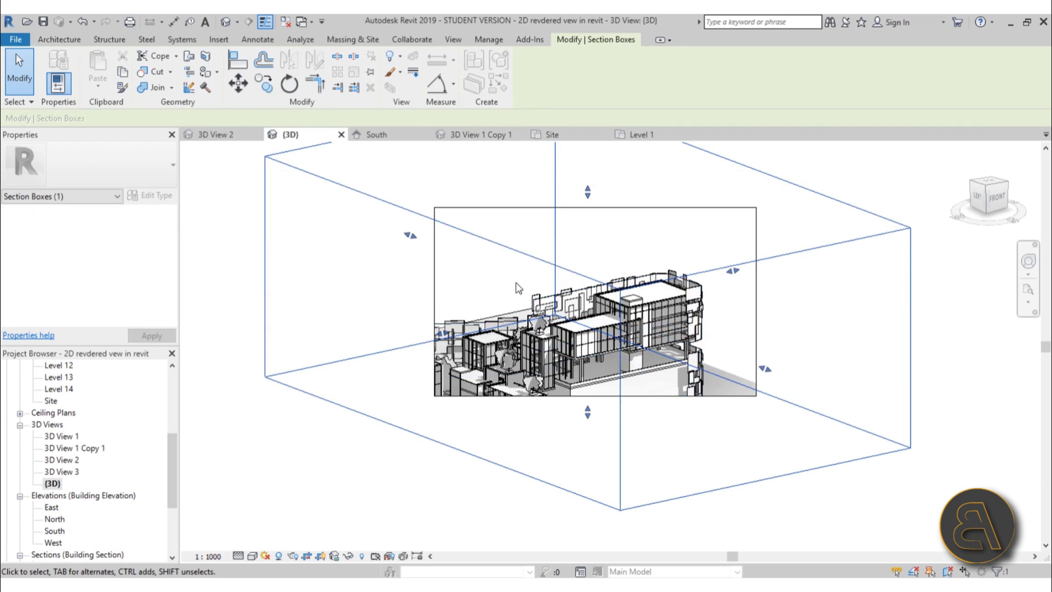
pyautogui.click(463, 263)
pyautogui.click(436, 274)
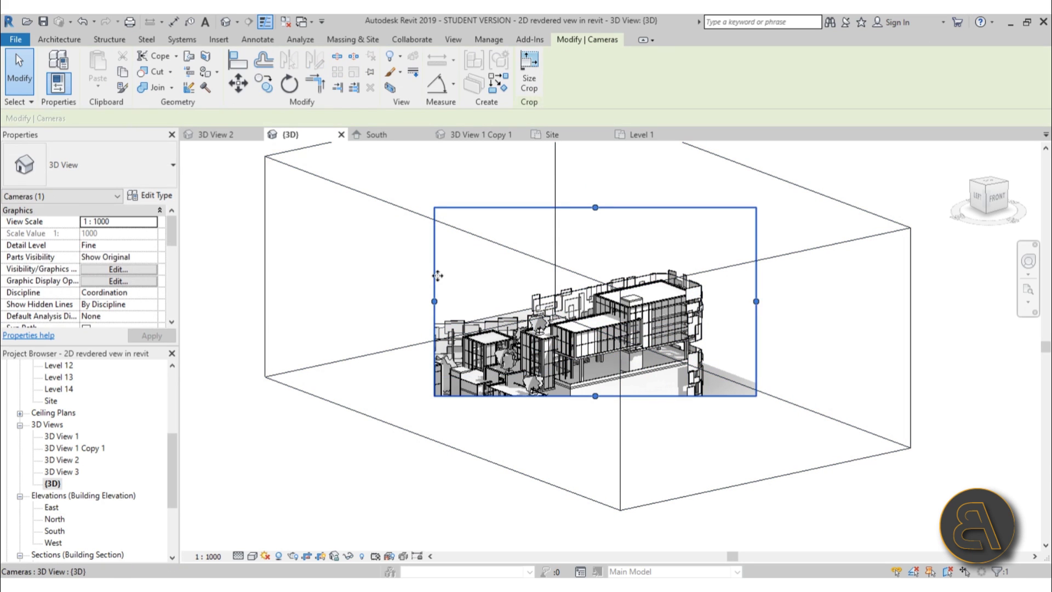
pyautogui.moveTo(444, 209); pyautogui.dragTo(453, 235)
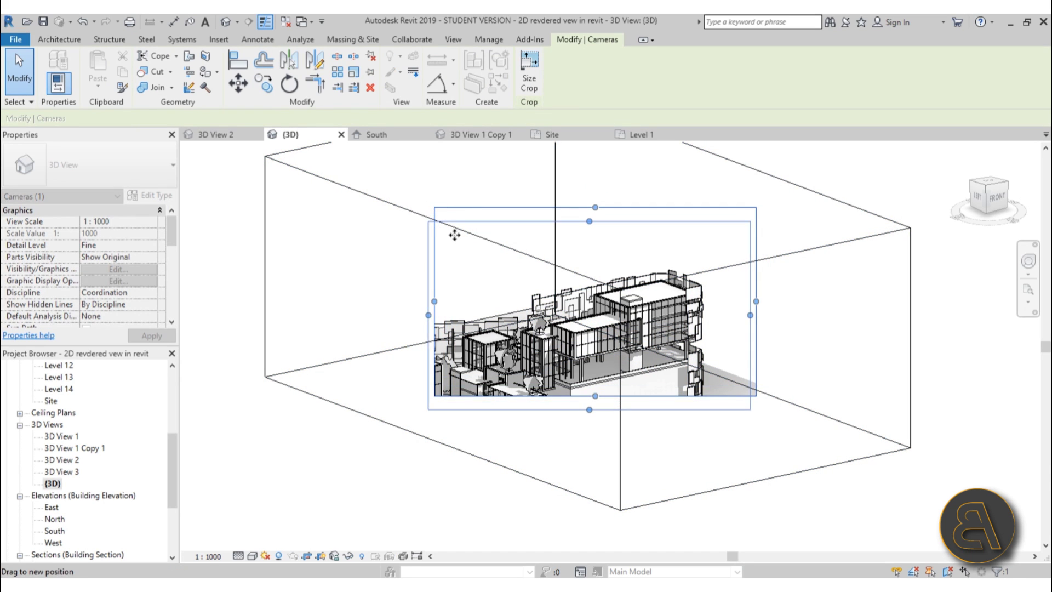
# - Turn off Crop View and Crop Region Visible for the 3D view
pyautogui.scroll(-3, 171, 263)
pyautogui.scroll(-1, 171, 262)
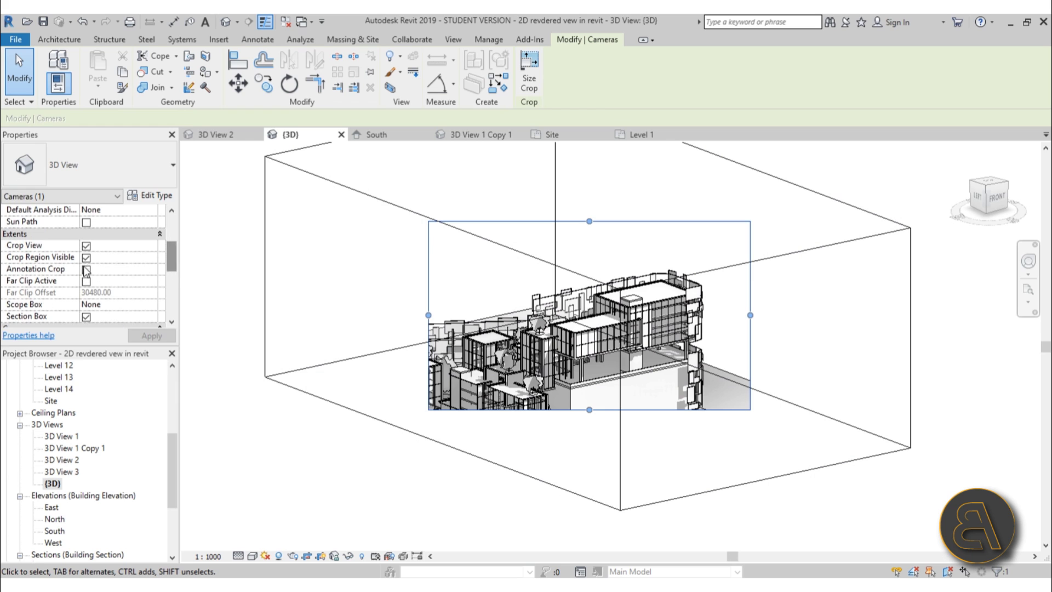
pyautogui.click(86, 246)
pyautogui.click(151, 335)
# - Pull the section box's left-side face outward until it encloses all the buildings and the site again
pyautogui.click(467, 268)
pyautogui.click(484, 246)
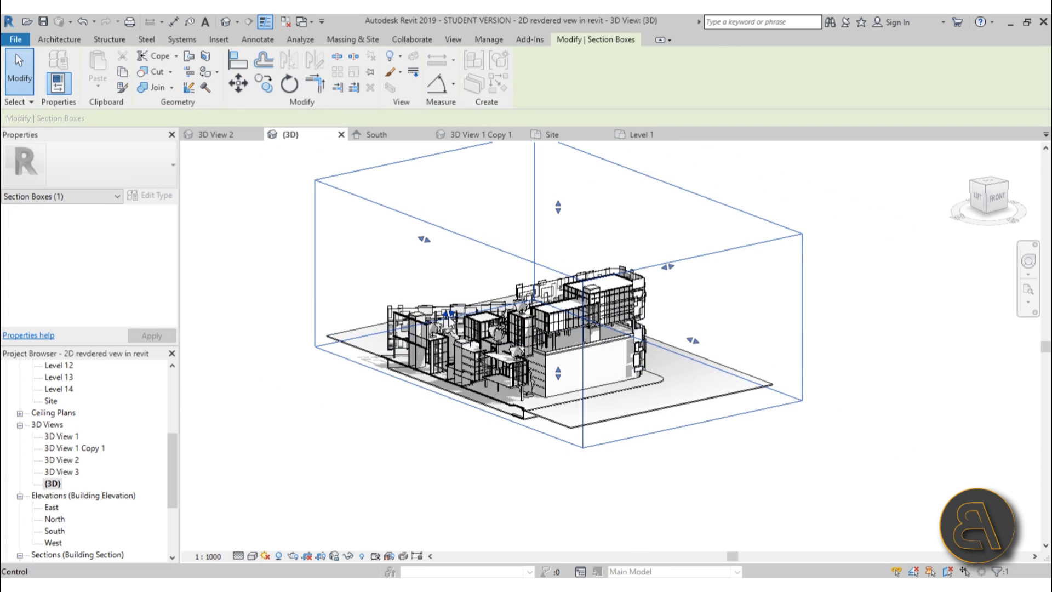
pyautogui.moveTo(448, 316); pyautogui.dragTo(348, 354)
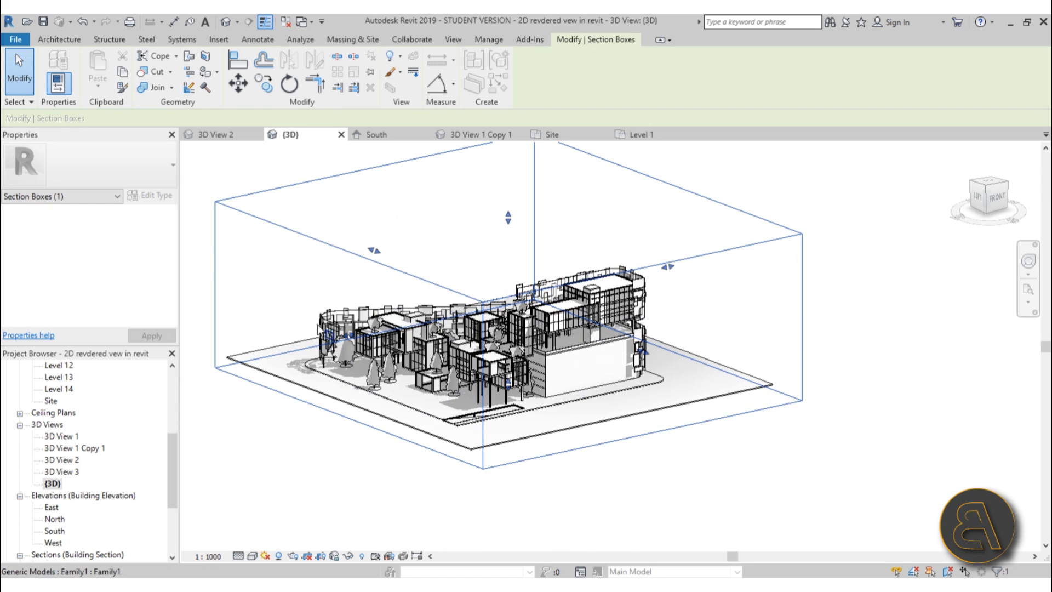
pyautogui.click(293, 262)
# - Lower the section box's upper face until it cuts horizontally through the buildings below their roofs, as a floor plan cut
pyautogui.scroll(-5, 169, 245)
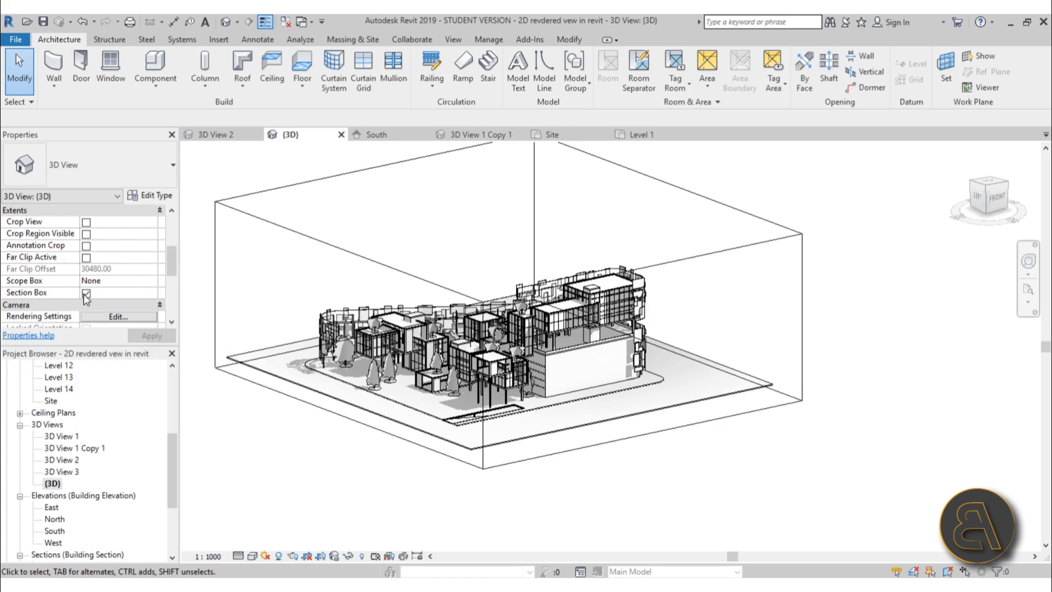
pyautogui.click(533, 226)
pyautogui.scroll(2, 540, 220)
pyautogui.moveTo(540, 214); pyautogui.dragTo(539, 307)
pyautogui.keyDown('shift'); pyautogui.moveTo(607, 442); pyautogui.dragTo(543, 330, button='middle'); pyautogui.keyUp('shift')
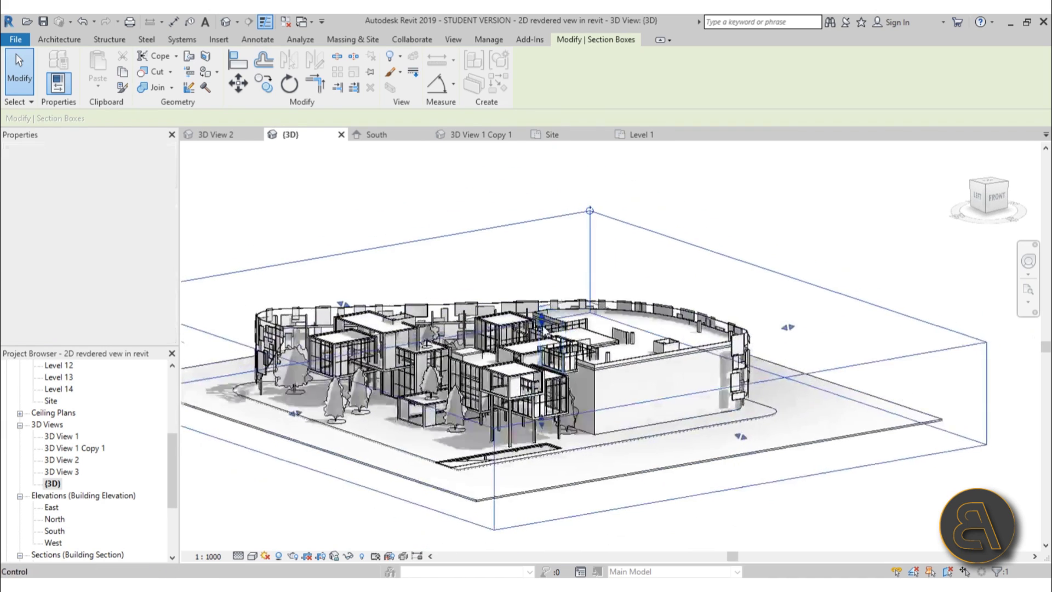
pyautogui.scroll(5, 543, 340)
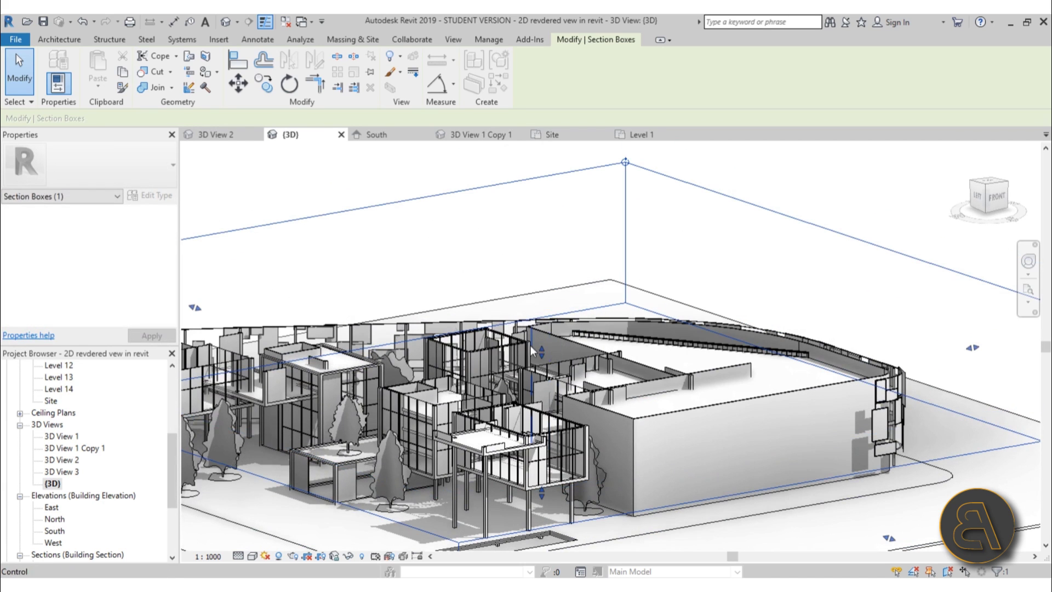
pyautogui.moveTo(542, 353); pyautogui.dragTo(541, 359)
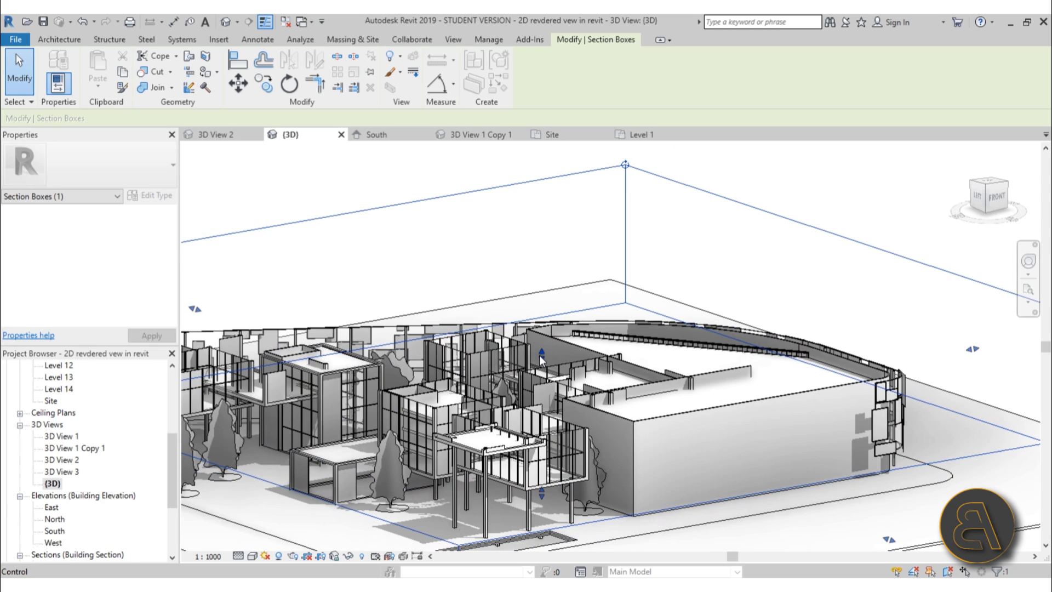
pyautogui.keyDown('shift'); pyautogui.moveTo(479, 285); pyautogui.dragTo(455, 292, button='middle'); pyautogui.keyUp('shift')
pyautogui.scroll(-3, 458, 267)
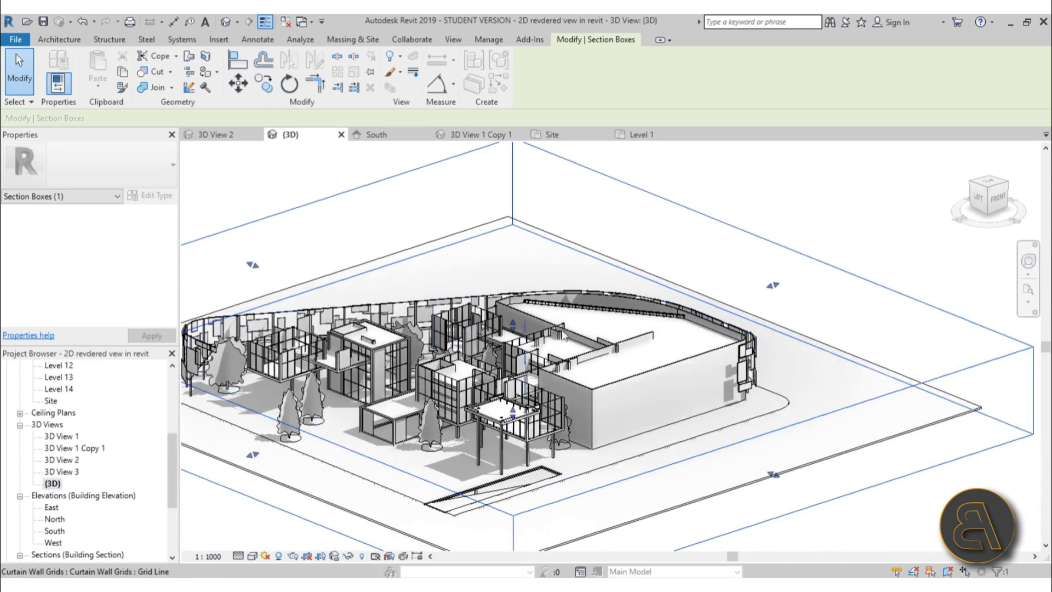
# - Orient the view to Top, inspect the plan cut of the whole site, and deselect the section box
pyautogui.click(990, 187)
pyautogui.scroll(4, 647, 390)
pyautogui.scroll(-4, 647, 390)
pyautogui.scroll(4, 548, 266)
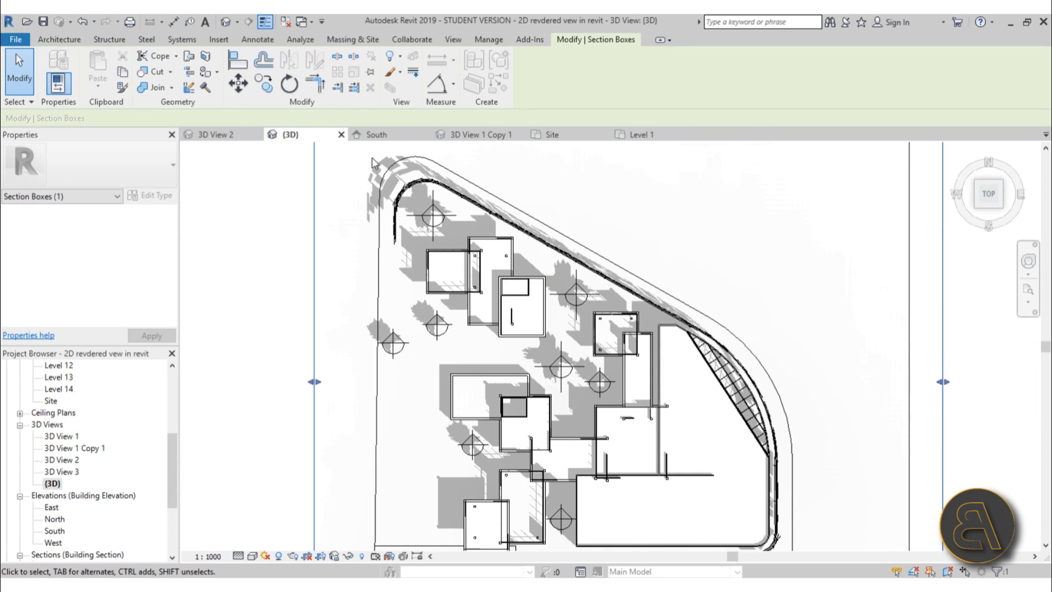
pyautogui.scroll(3, 372, 162)
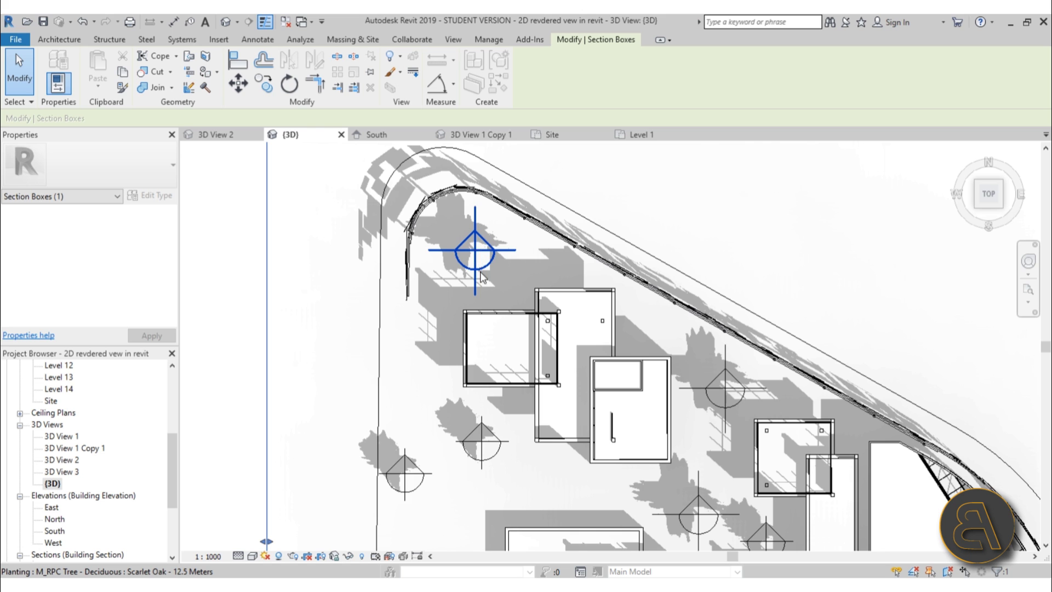
pyautogui.scroll(-2, 478, 247)
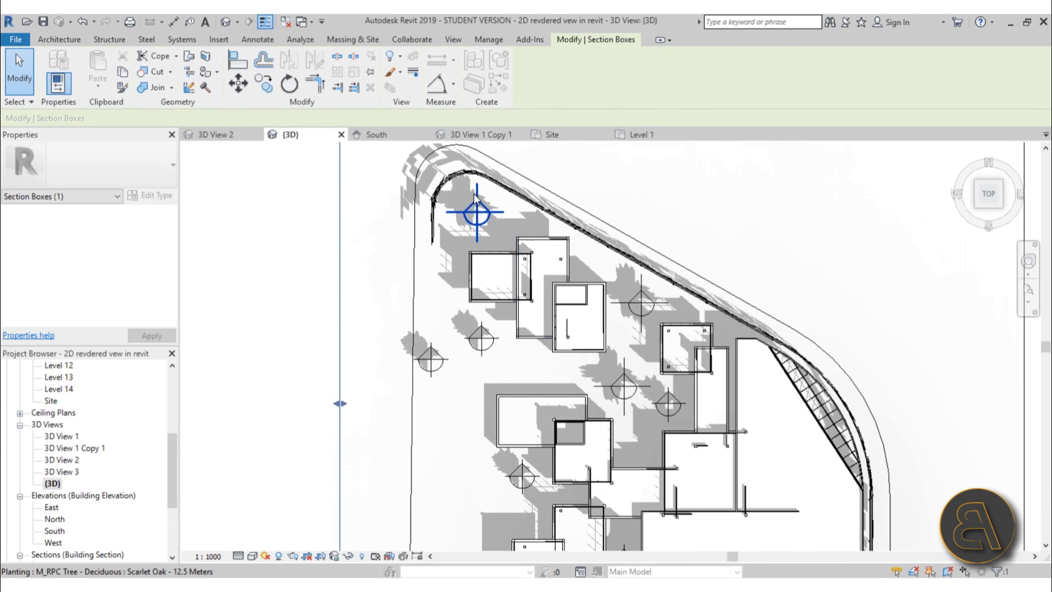
pyautogui.scroll(-4, 477, 215)
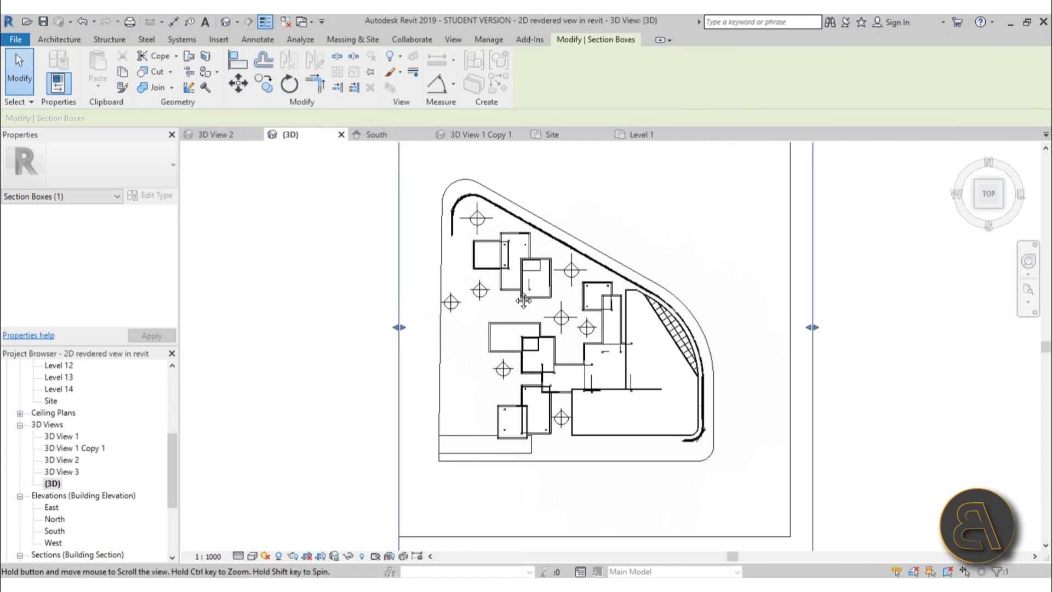
pyautogui.scroll(-1, 573, 298)
pyautogui.moveTo(601, 490)
pyautogui.mouseDown()
pyautogui.moveTo(601, 438)
pyautogui.moveTo(597, 485)
pyautogui.mouseUp()
pyautogui.click(589, 458)
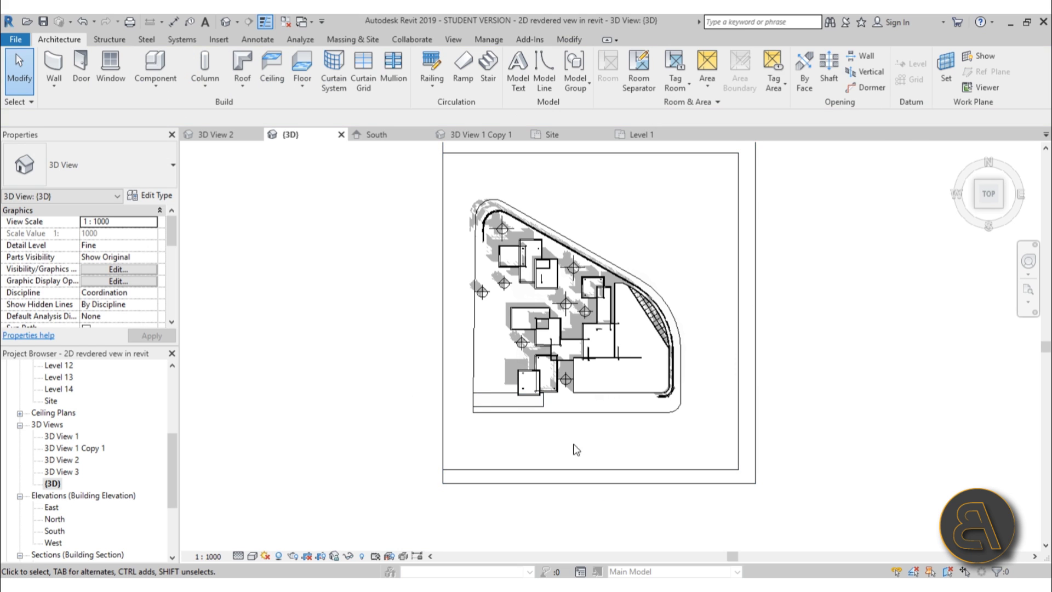
# - Turn Crop View and Crop Region Visible back on for the Top view
pyautogui.scroll(-3, 168, 241)
pyautogui.click(86, 281)
pyautogui.click(152, 335)
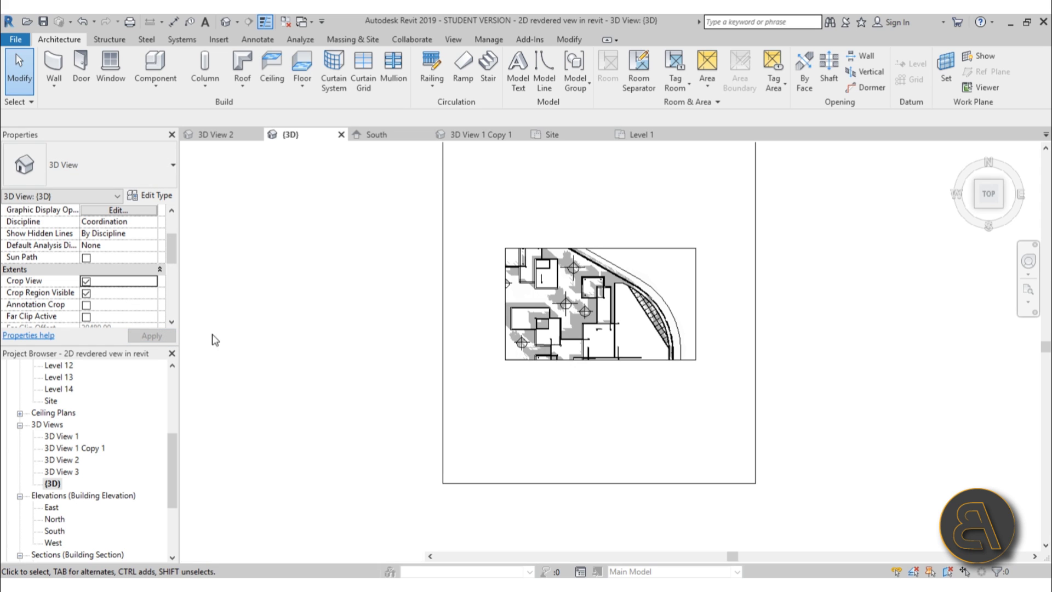
# - Extend the crop region's upper, left and lower edges so it encloses the complete site plan, and deselect it
pyautogui.click(506, 307)
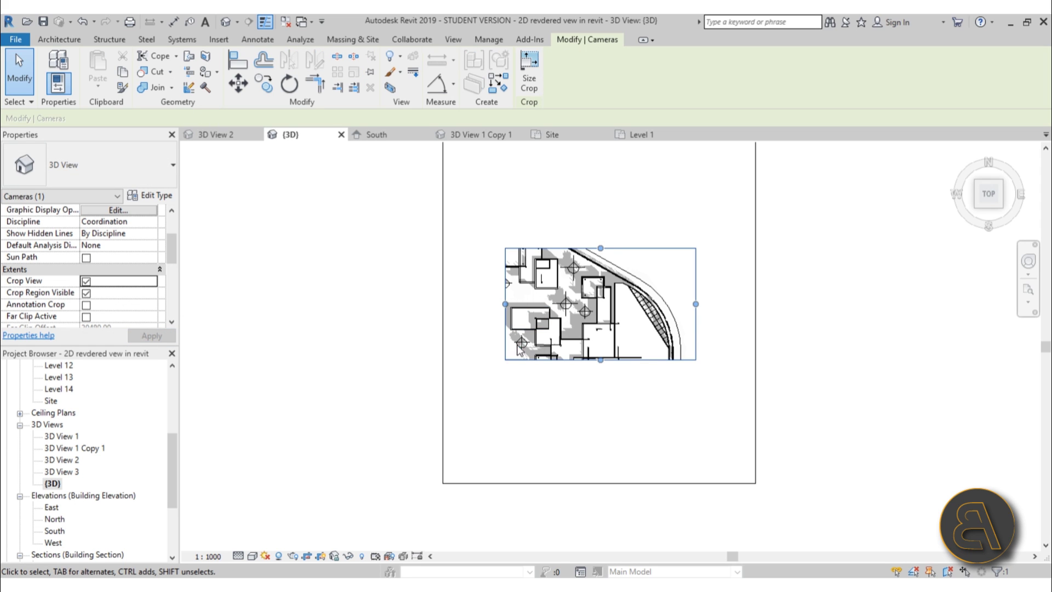
pyautogui.scroll(-2, 518, 337)
pyautogui.scroll(1, 533, 282)
pyautogui.moveTo(588, 268); pyautogui.dragTo(588, 212)
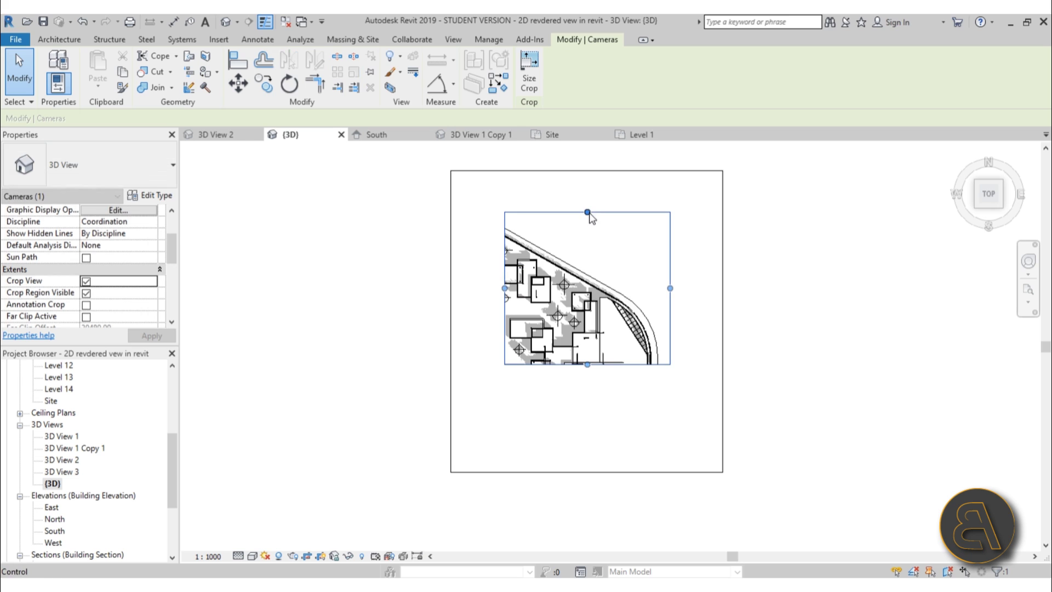
pyautogui.moveTo(504, 288); pyautogui.dragTo(453, 288)
pyautogui.moveTo(562, 364); pyautogui.dragTo(562, 427)
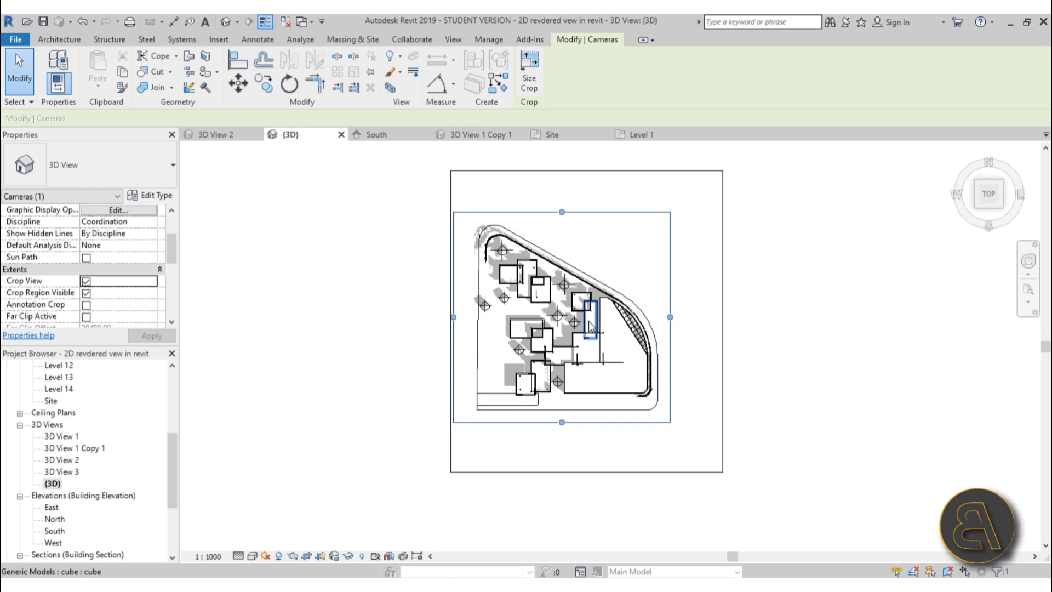
pyautogui.scroll(2, 586, 323)
pyautogui.click(357, 314)
# - Render the cropped Top view of the plan cut at Medium quality and 150 DPI
pyautogui.scroll(2, 532, 351)
pyautogui.click(993, 195)
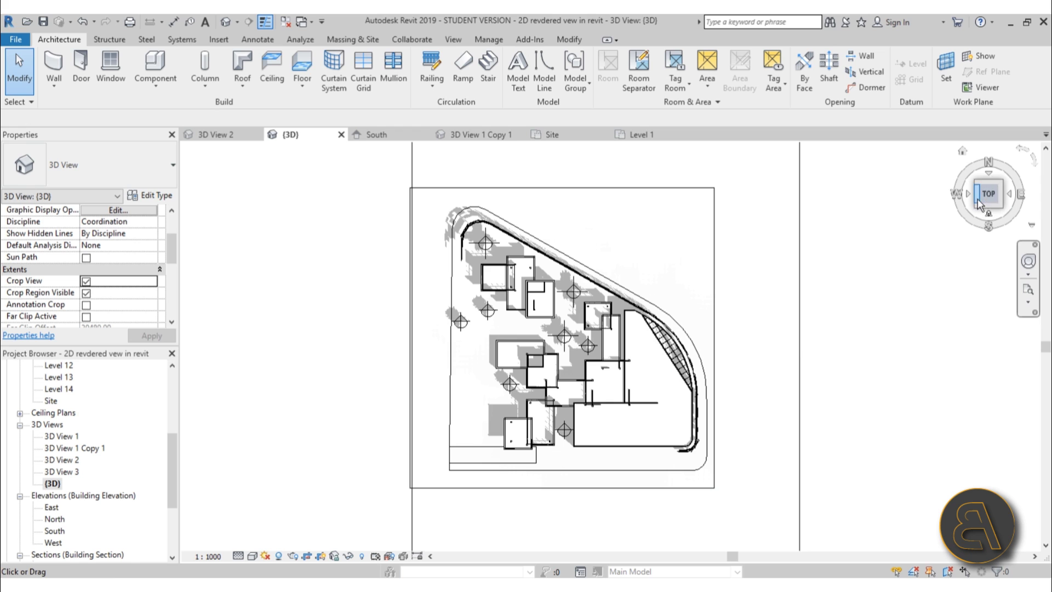
pyautogui.scroll(2, 560, 363)
pyautogui.moveTo(521, 353); pyautogui.dragTo(545, 342, button='middle')
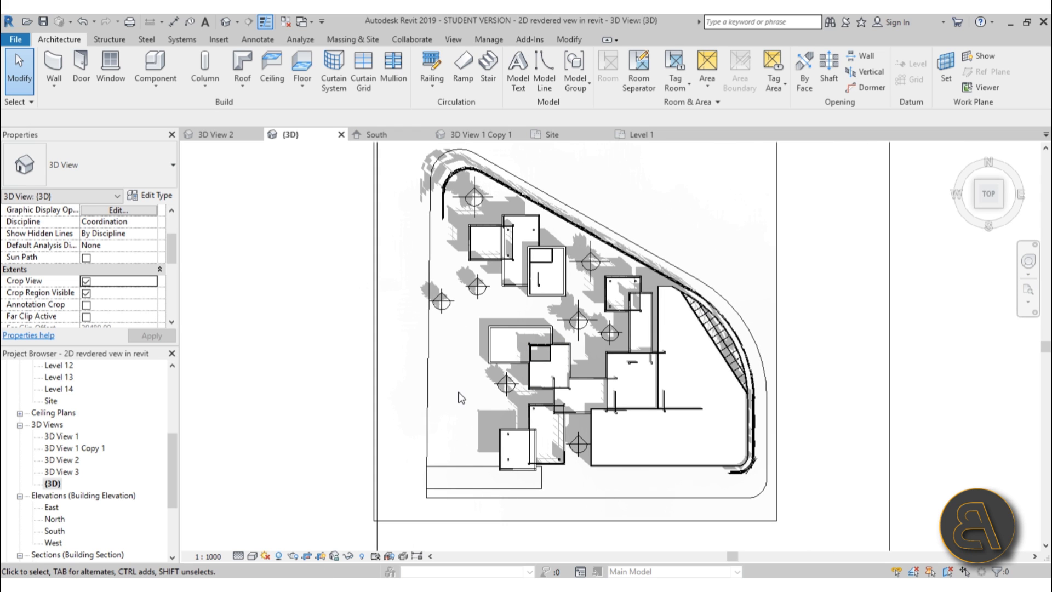
pyautogui.press('r')
pyautogui.press('r')
pyautogui.click(75, 82)
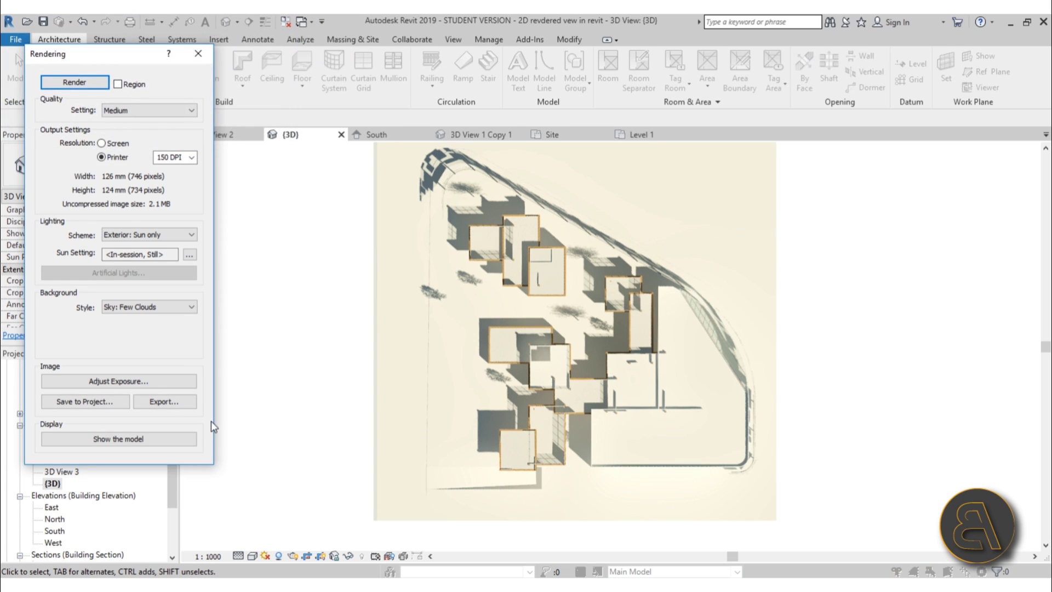
# - Adjust the plan render's exposure to Exposure Value 13.45, Highlights 0.00 and White Point 6620.2, and apply it
pyautogui.click(136, 379)
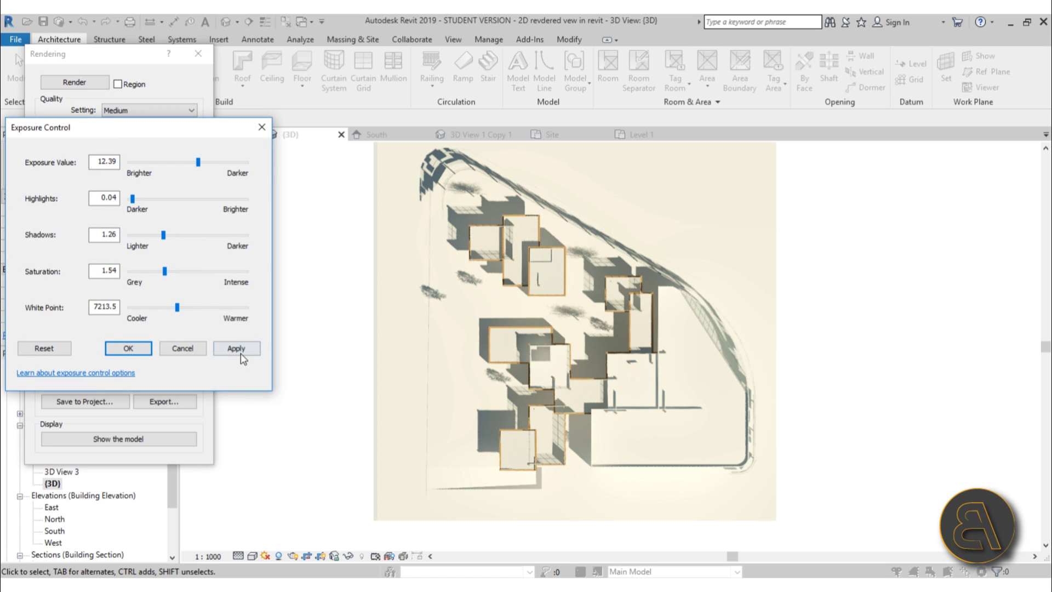
pyautogui.click(239, 350)
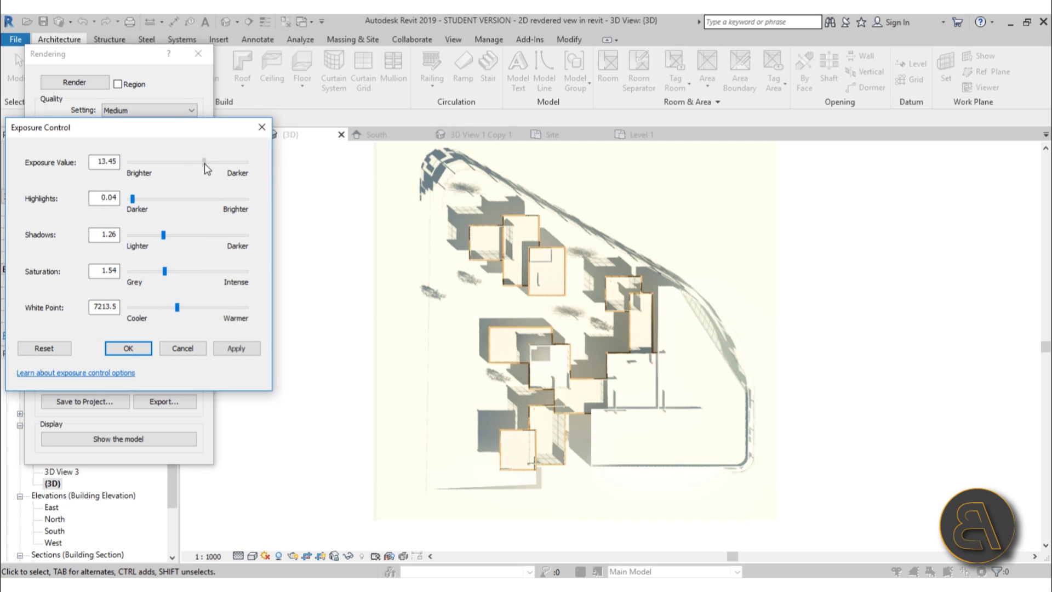
pyautogui.click(245, 356)
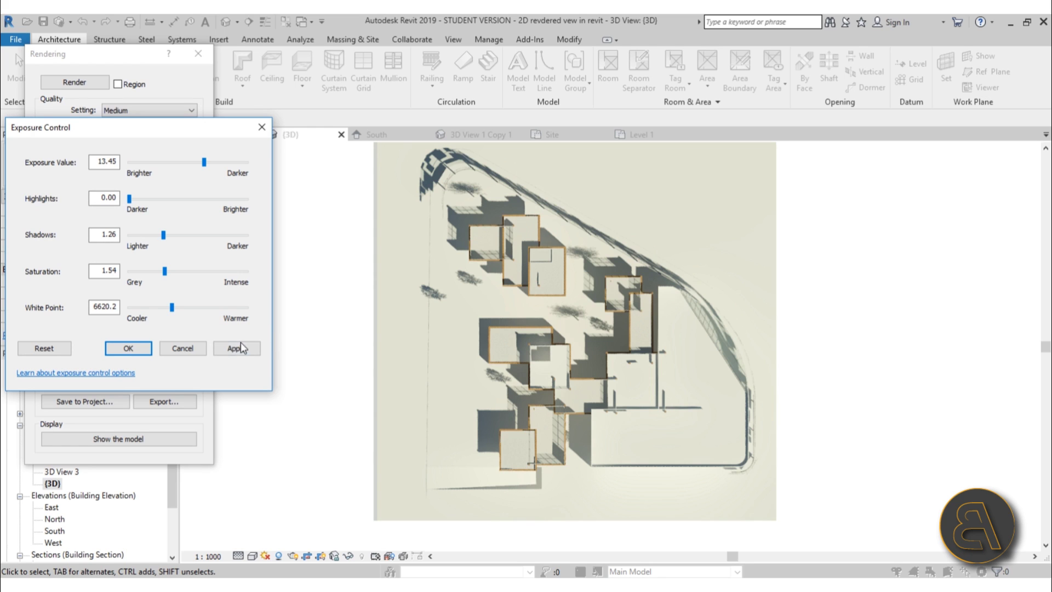
pyautogui.click(241, 348)
pyautogui.click(617, 294)
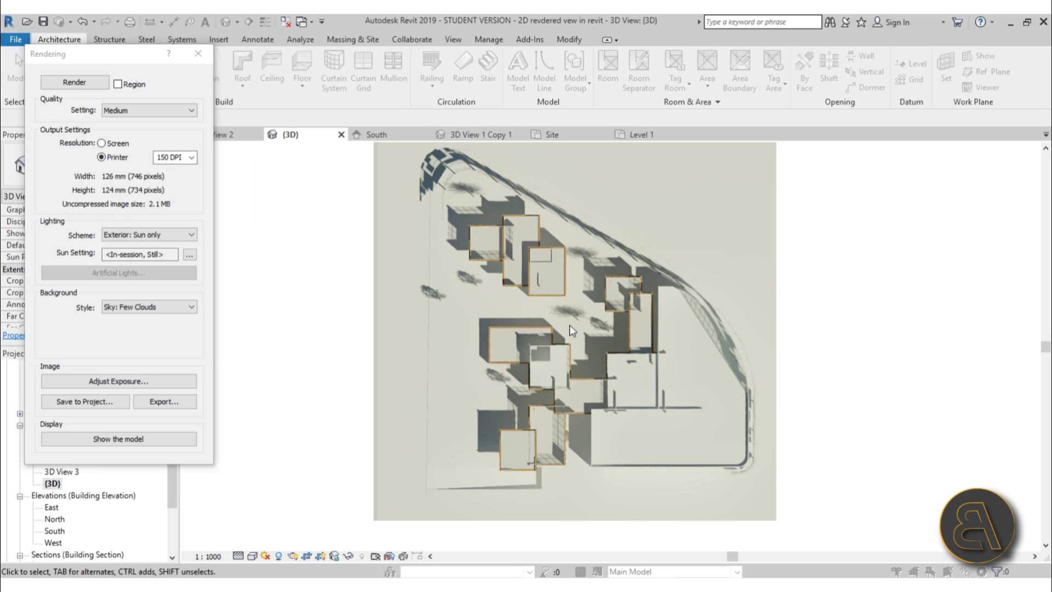
# - Look over the rendered plan and close the Rendering dialog to return to the model view
pyautogui.scroll(-1, 465, 280)
pyautogui.moveTo(544, 286); pyautogui.dragTo(531, 316, button='middle')
pyautogui.scroll(1, 526, 339)
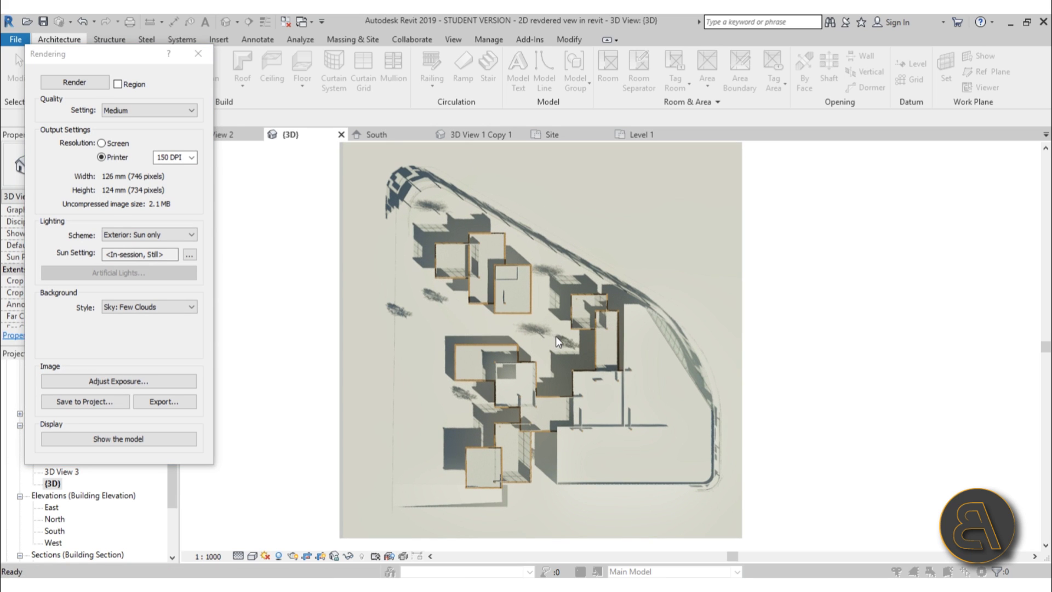
pyautogui.click(198, 53)
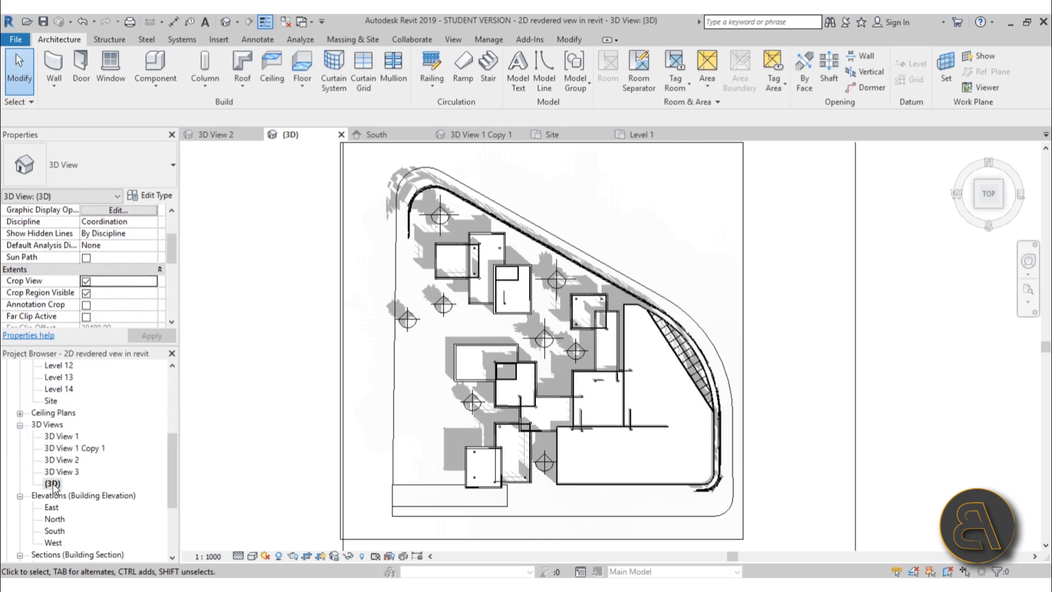
# - Orbit to a perspective-like angle and raise the section box's top face well above the buildings so they are no longer cut
pyautogui.scroll(-1, 497, 337)
pyautogui.keyDown('shift'); pyautogui.moveTo(554, 375); pyautogui.dragTo(609, 78, button='middle'); pyautogui.keyUp('shift')
pyautogui.click(513, 255)
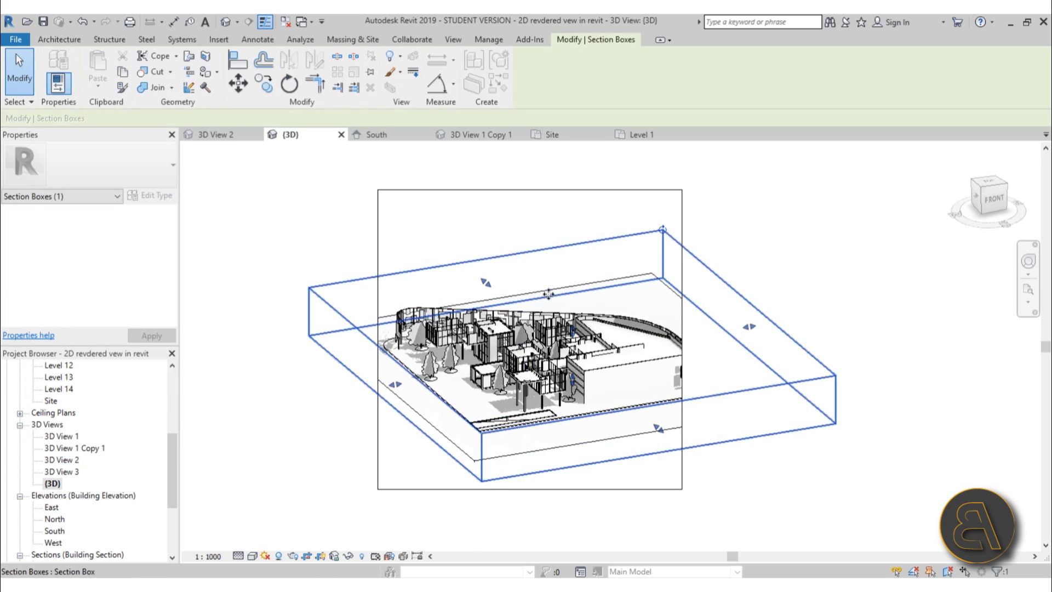
pyautogui.moveTo(572, 331); pyautogui.dragTo(573, 254)
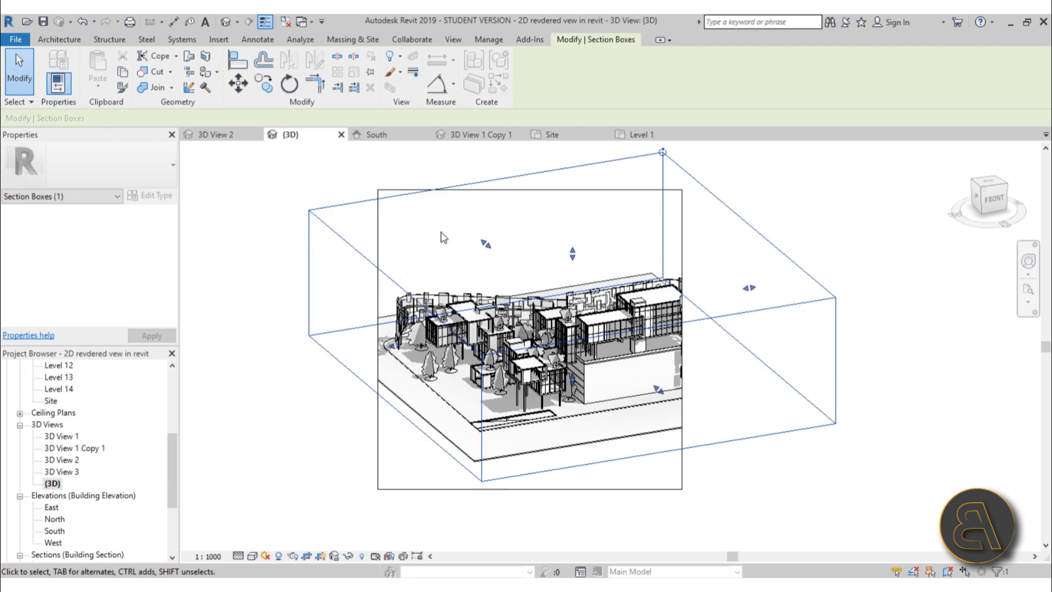
# - Extend the crop region's right edge outward past the building at the far end of the site
pyautogui.keyDown('shift'); pyautogui.moveTo(479, 249); pyautogui.dragTo(553, 247, button='middle'); pyautogui.keyUp('shift')
pyautogui.keyDown('shift'); pyautogui.moveTo(640, 270); pyautogui.dragTo(644, 265, button='middle'); pyautogui.keyUp('shift')
pyautogui.keyDown('shift'); pyautogui.moveTo(615, 308); pyautogui.dragTo(575, 302, button='middle'); pyautogui.keyUp('shift')
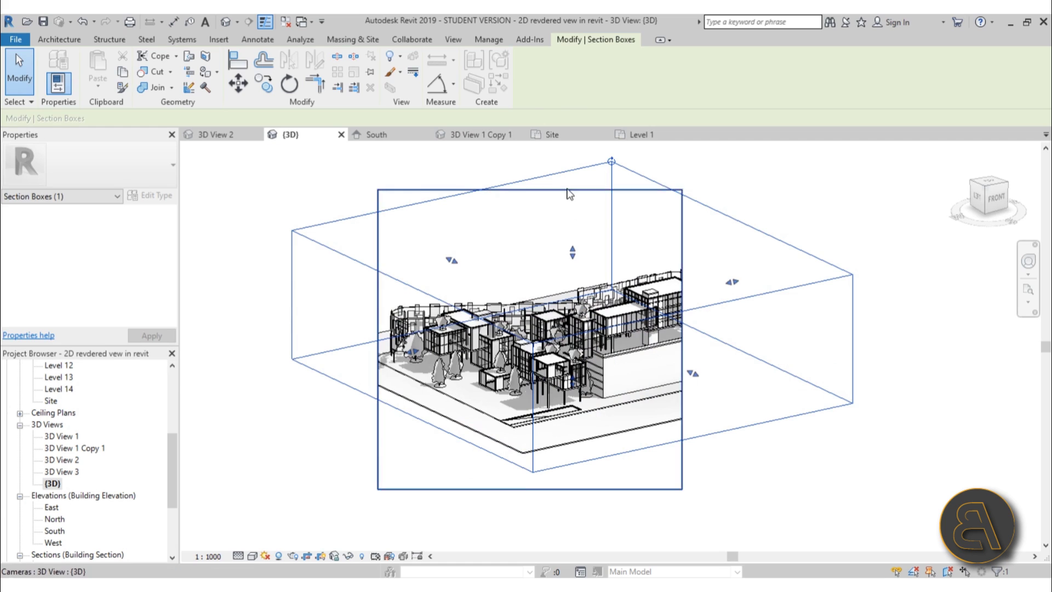
pyautogui.click(568, 192)
pyautogui.moveTo(682, 340); pyautogui.dragTo(756, 340)
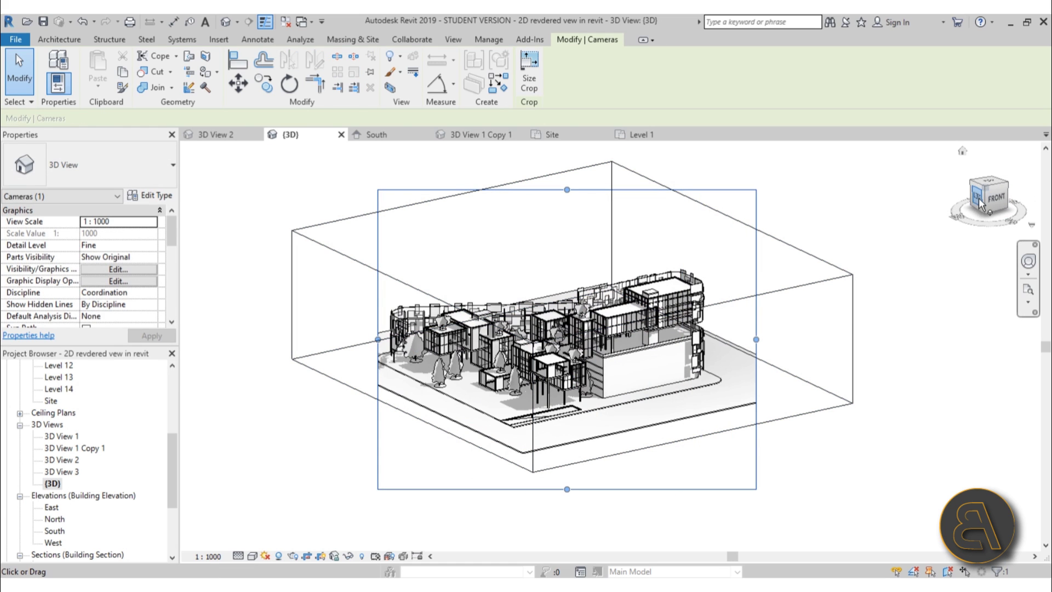